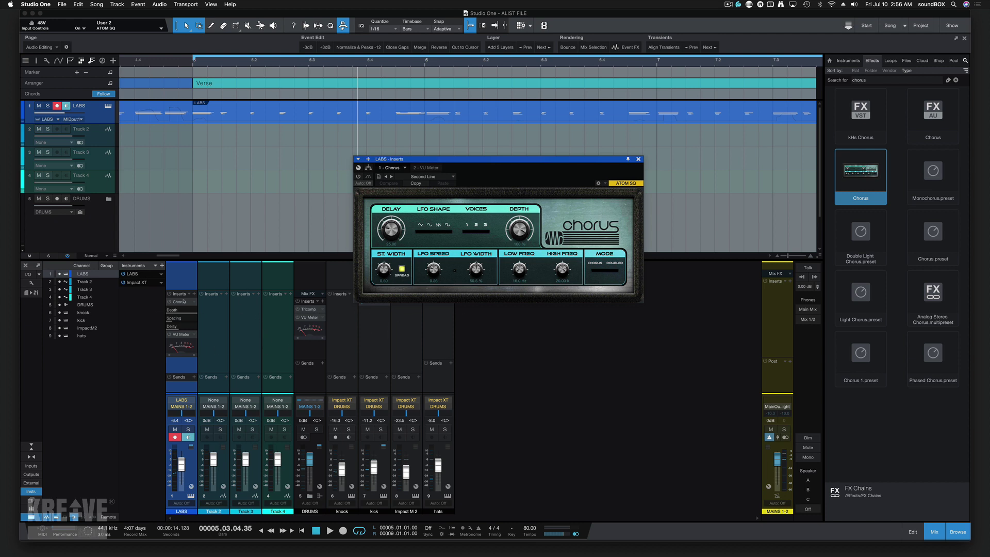
Play the song with the DRUMS bus muted and activate the Chorus insert on the LABS channel.
key("space")
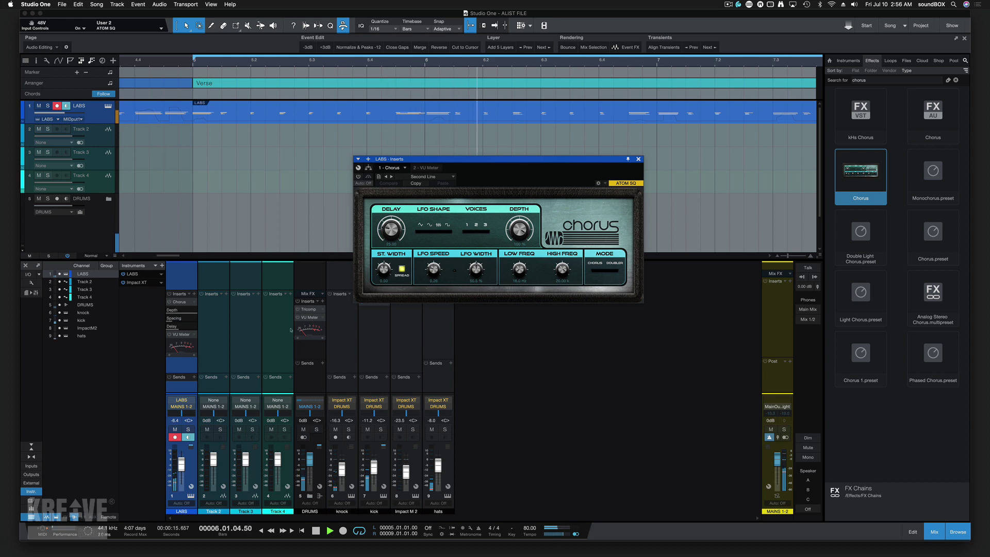
left_click(303, 429)
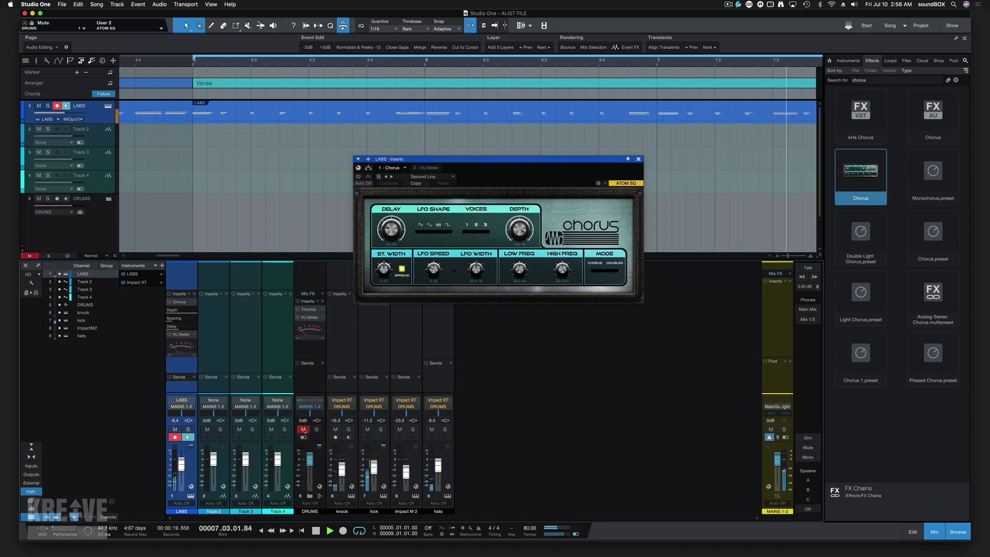
left_click_drag(527, 163, 550, 98)
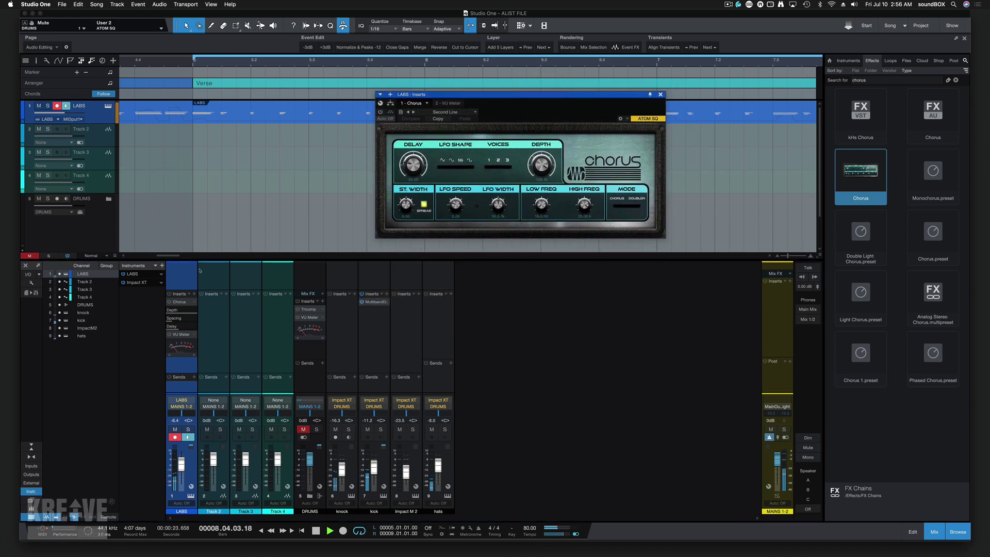
left_click(168, 302)
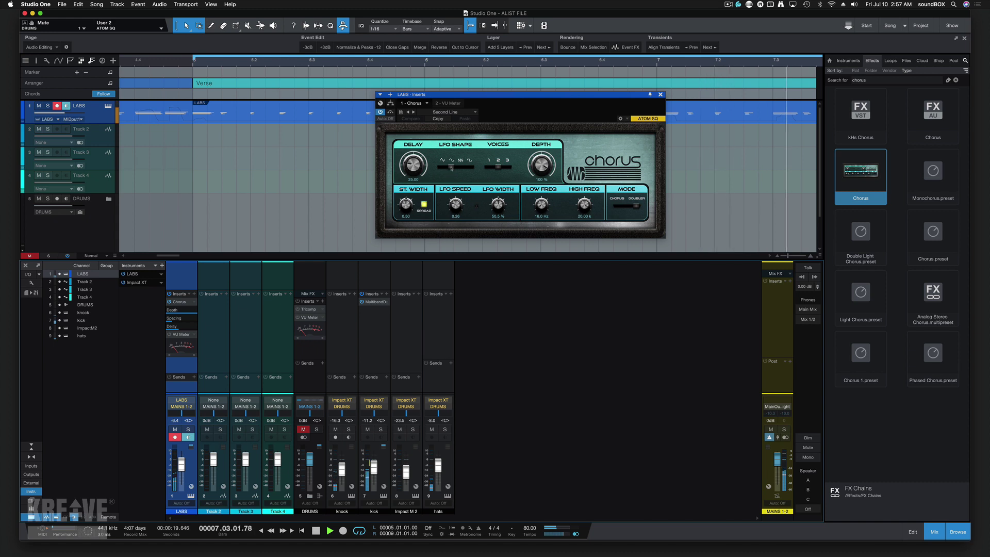
Audition Sawtooth and Square LFO shapes in Chorus, plus the Acoustic Guitar, Acoustic Strumming, Backing Vocals and Bassphere presets.
left_click_drag(452, 167, 461, 167)
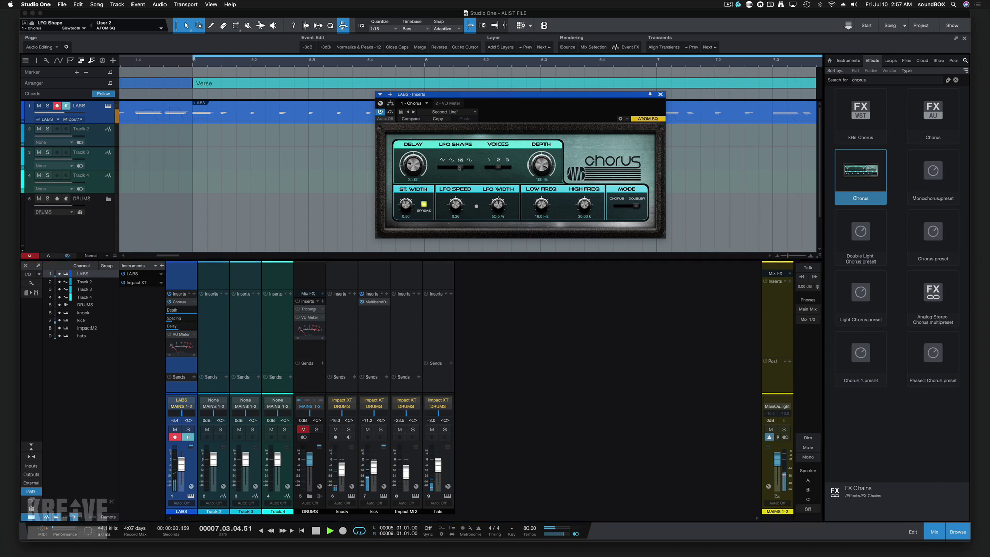
left_click(469, 166)
left_click(476, 113)
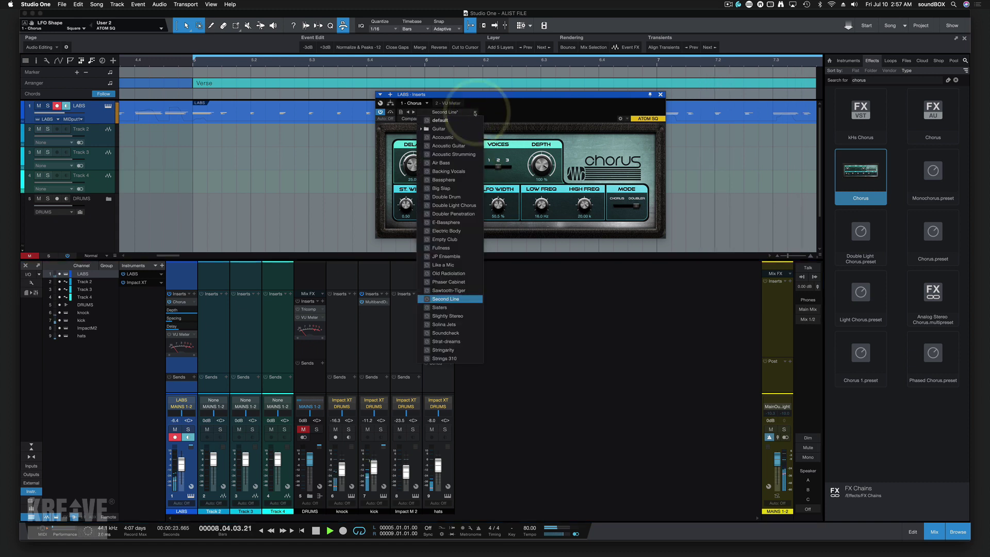
left_click(450, 137)
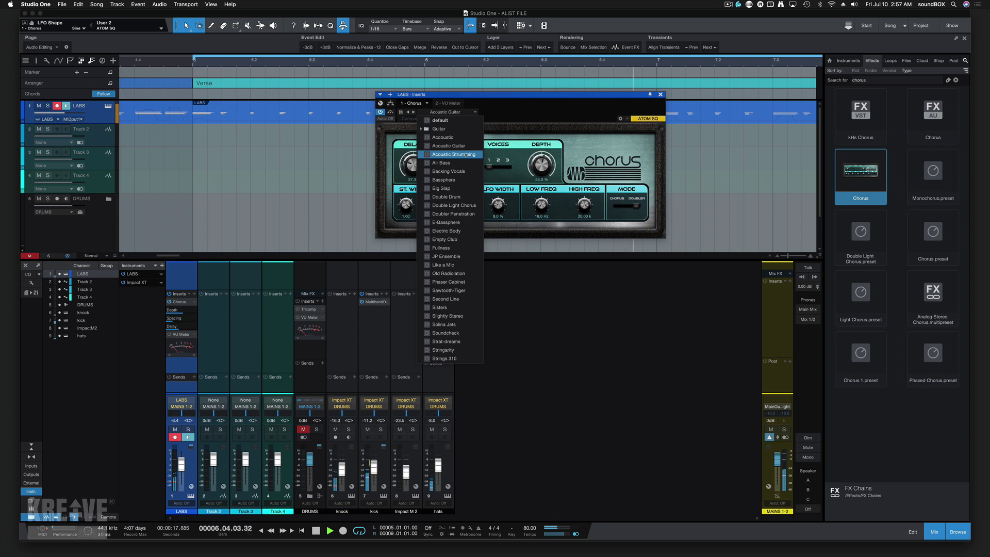
left_click(466, 154)
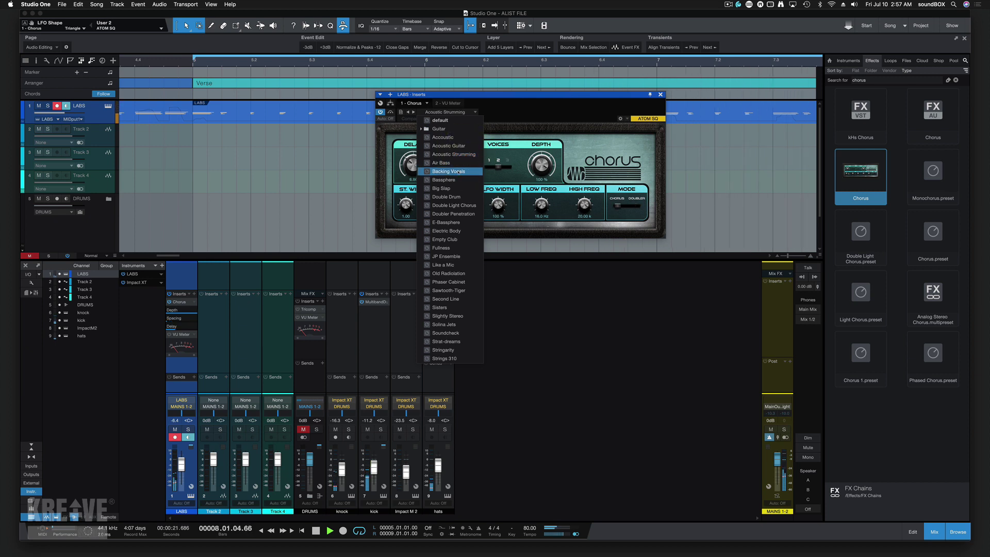
left_click(458, 171)
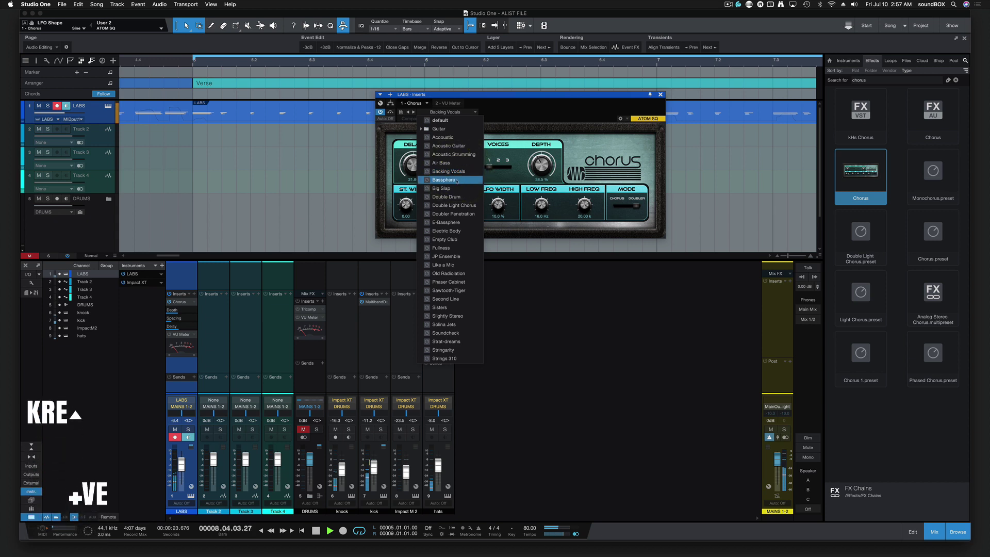
left_click(457, 180)
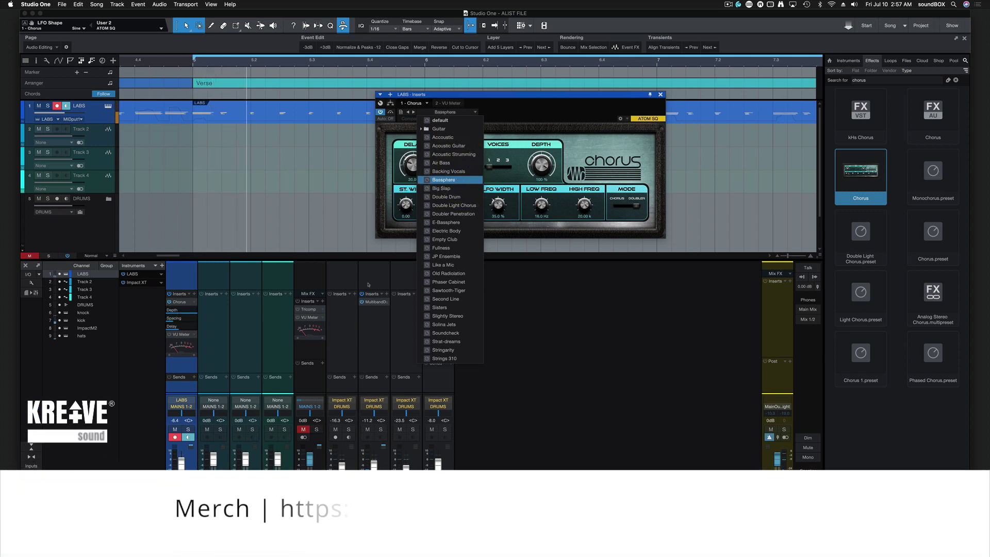
Unmute the DRUMS bus and load the Double Light Chorus preset in the LABS Chorus.
left_click(304, 430)
left_click(304, 429)
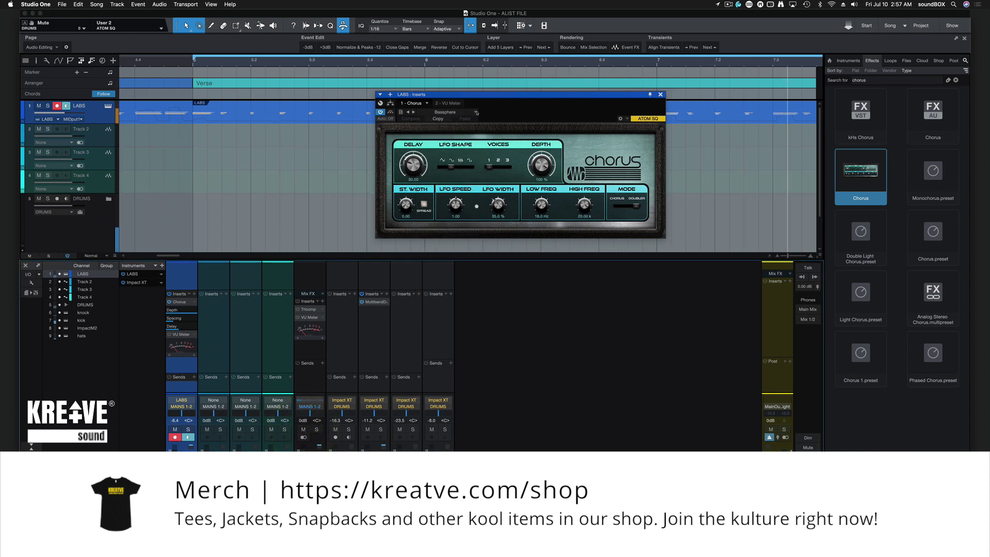
left_click(454, 112)
left_click(454, 205)
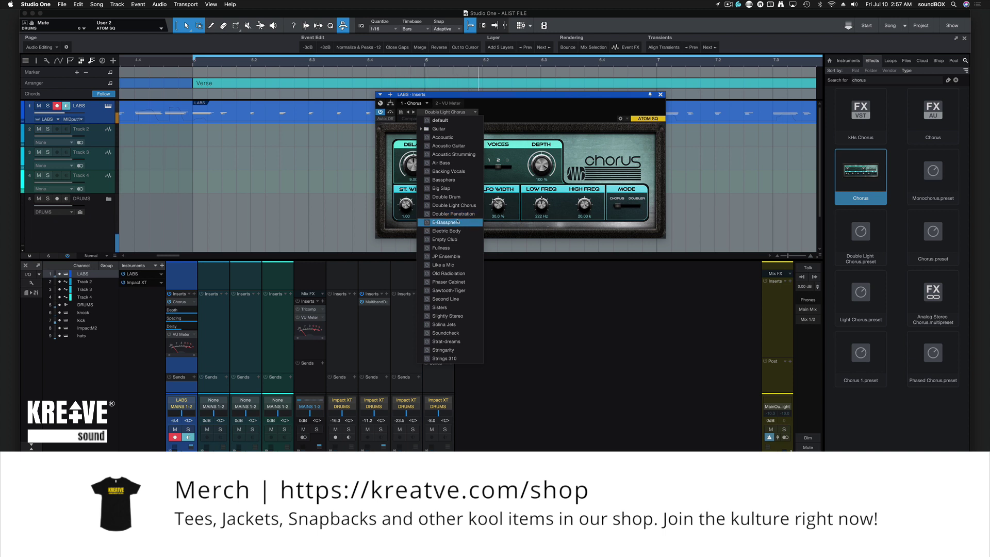
key("Escape")
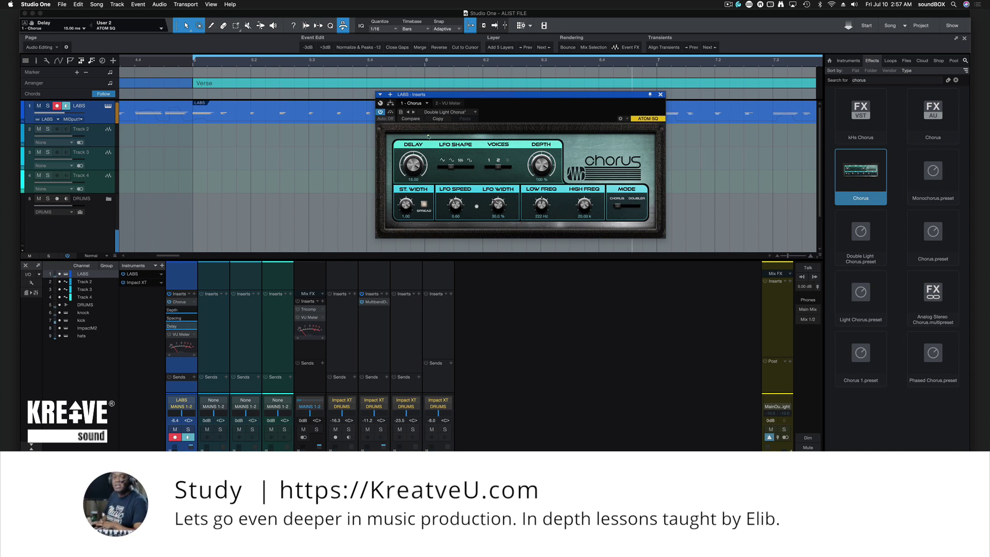
Adjust the number of voices in the LABS Chorus and switch its mode to Doubler.
left_click(506, 169)
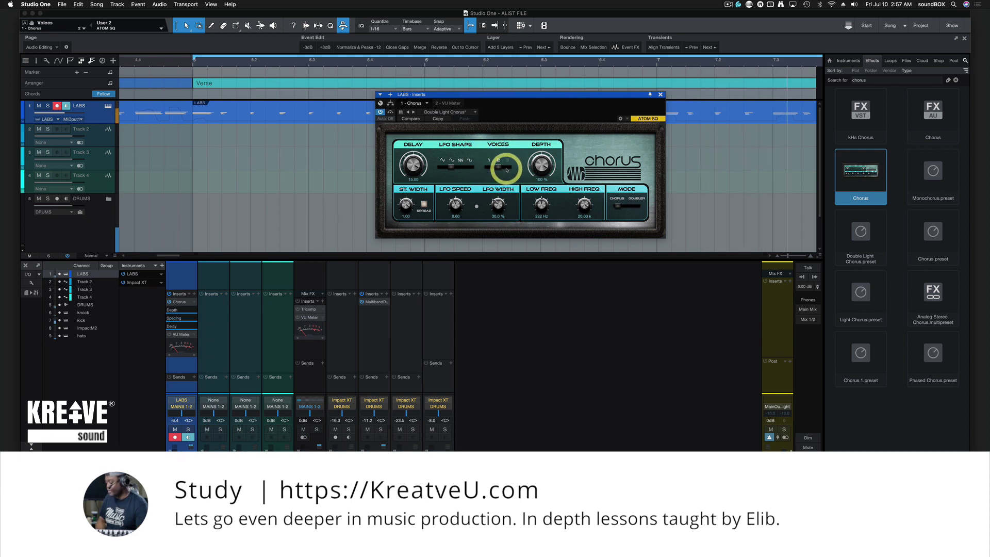
left_click_drag(507, 168, 496, 168)
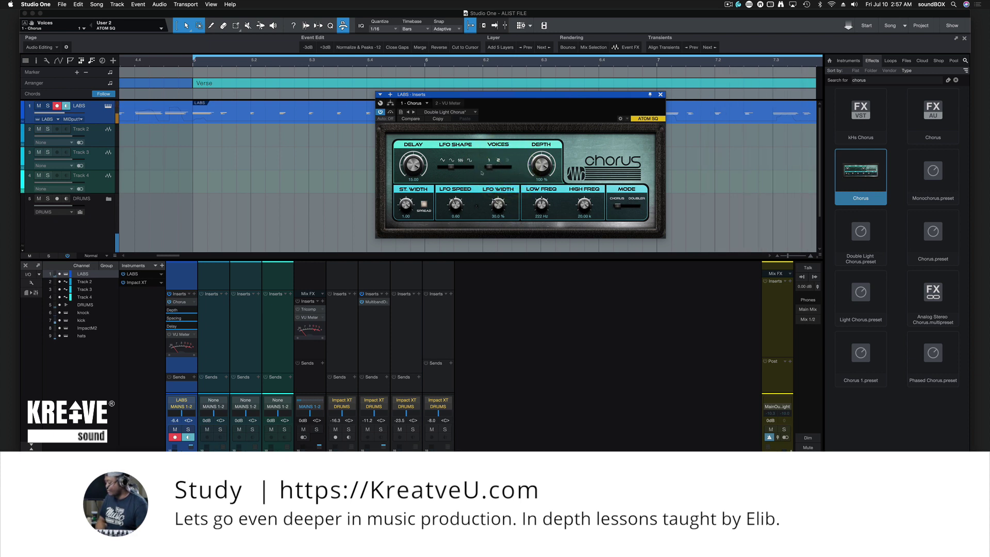
left_click(637, 207)
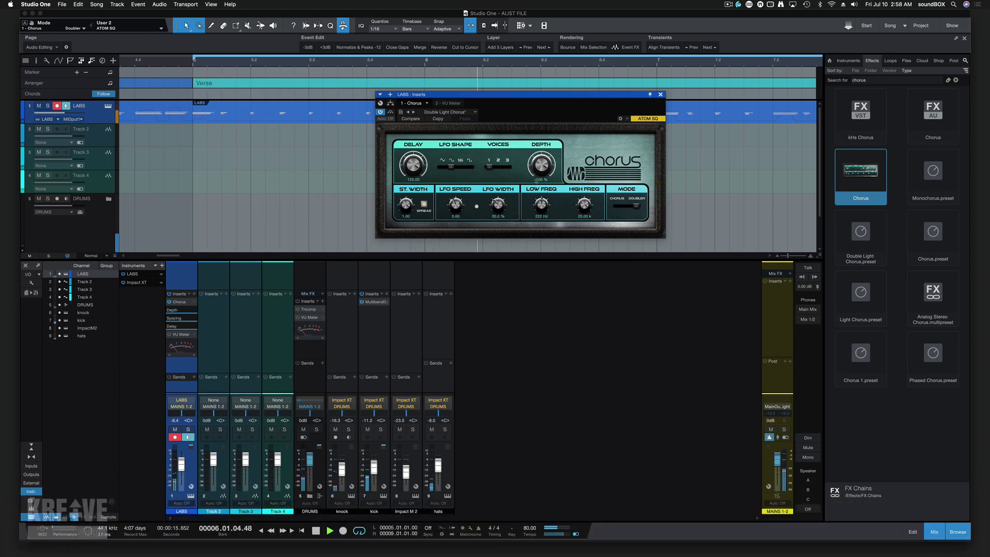
Set the Chorus LFO shape to Sawtooth, delay to 66.25 and LFO width to 83 %, and compare spread on and off.
left_click(532, 187)
left_click(459, 167)
left_click_drag(415, 166, 417, 170)
left_click(421, 197)
left_click_drag(414, 165, 427, 172)
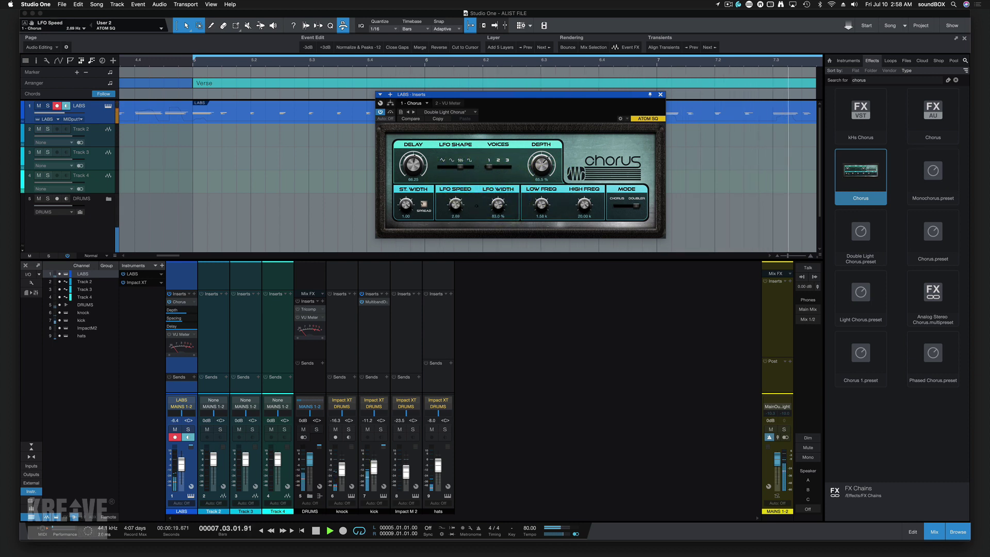
left_click(424, 204)
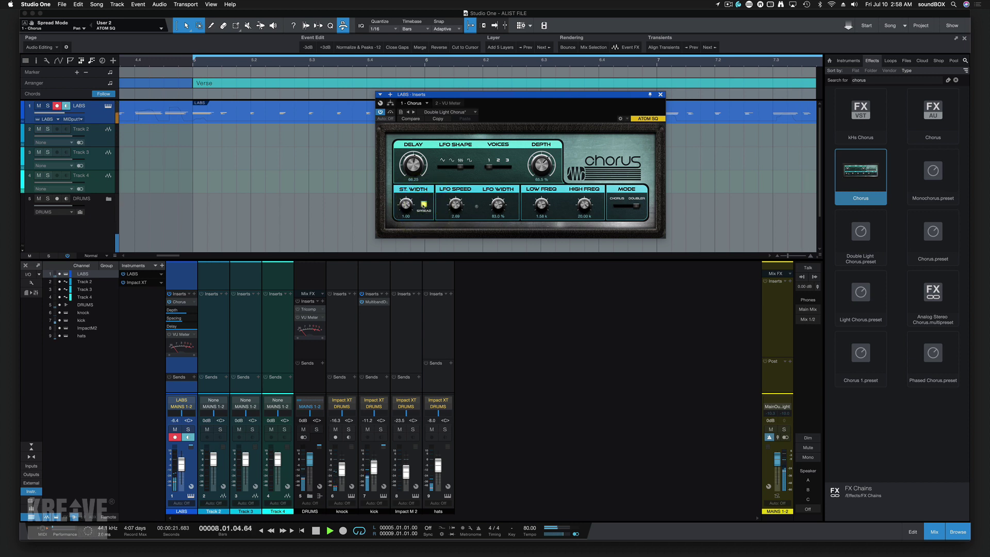
left_click(424, 204)
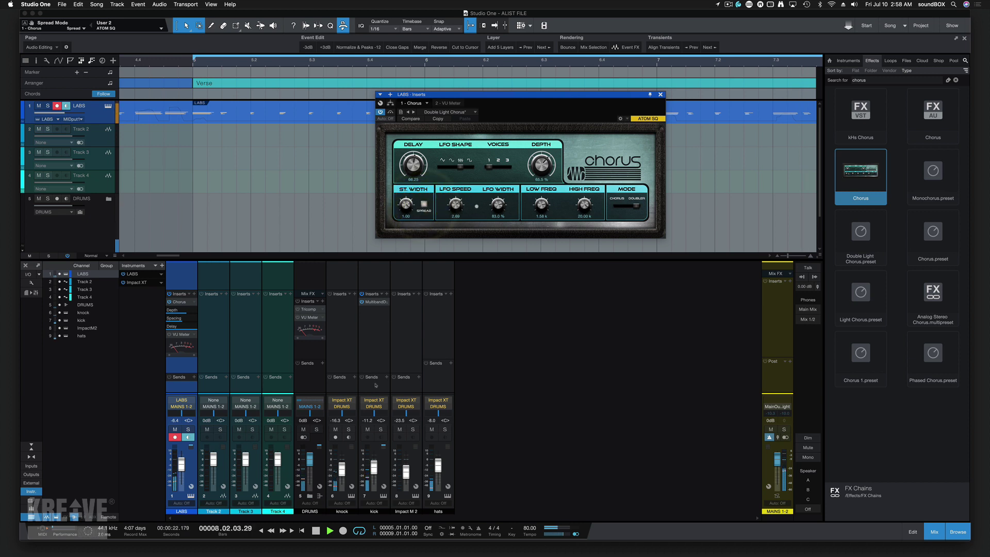
Open the DRUMS Tricomp, pin its window and arrange it alongside the LABS Chorus window.
left_click(309, 310)
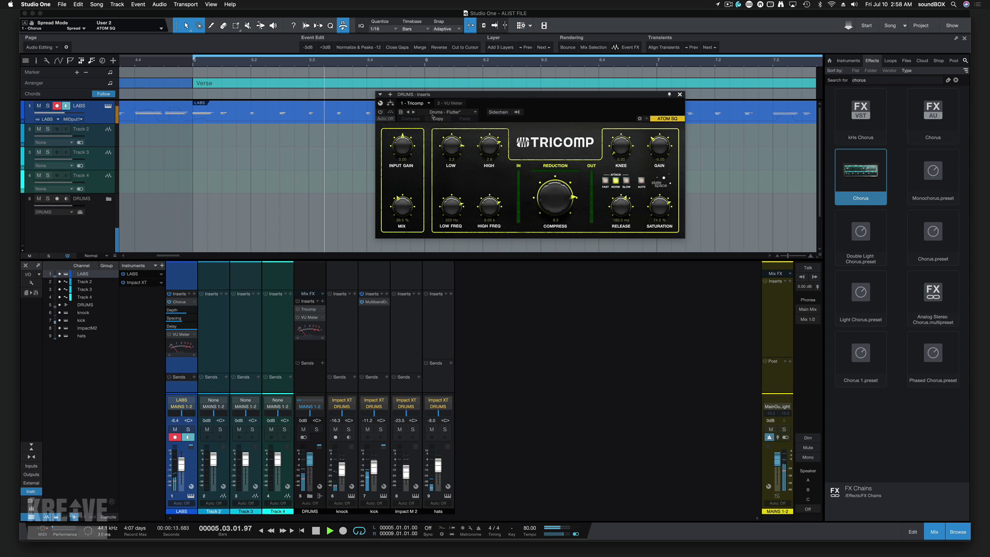
left_click(670, 94)
left_click_drag(627, 95, 688, 166)
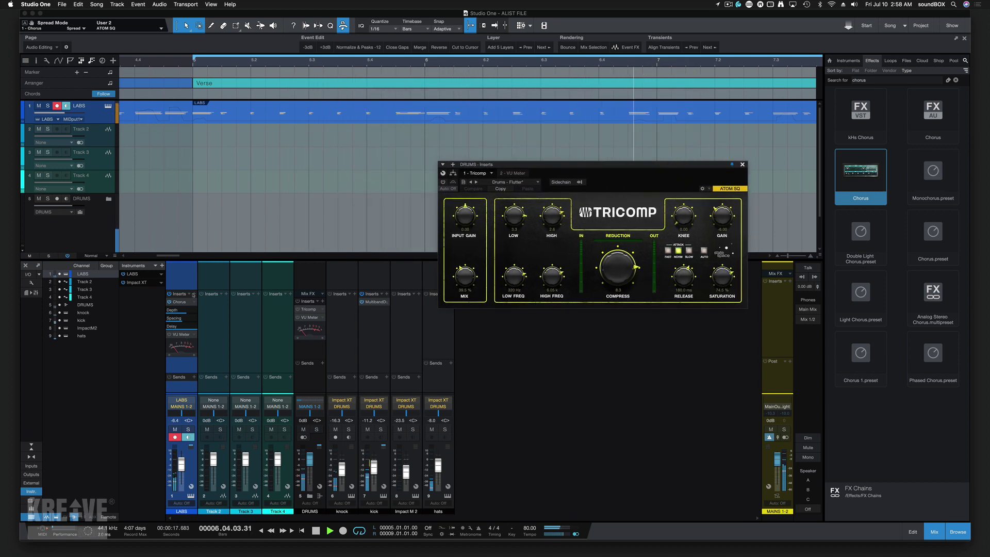
left_click(179, 303)
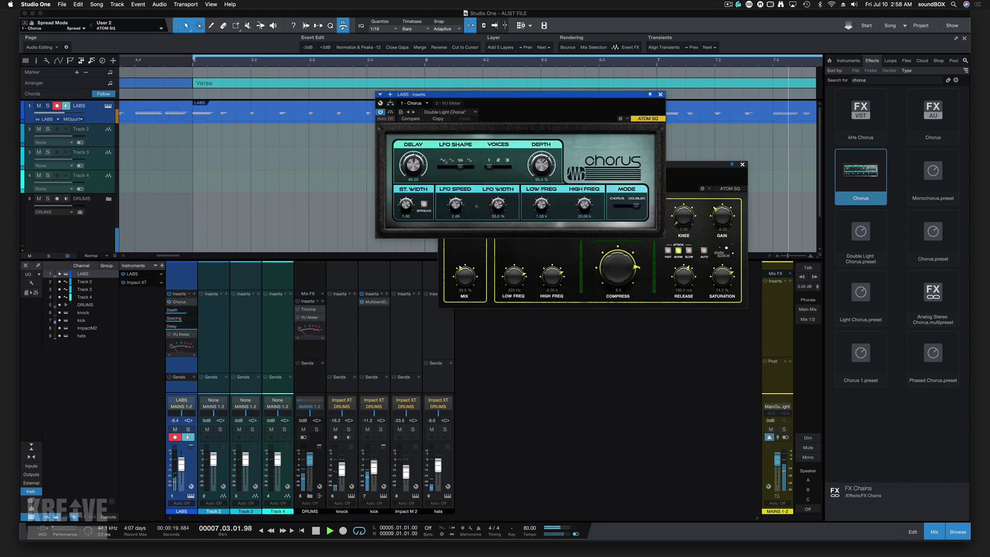
left_click_drag(602, 94, 447, 76)
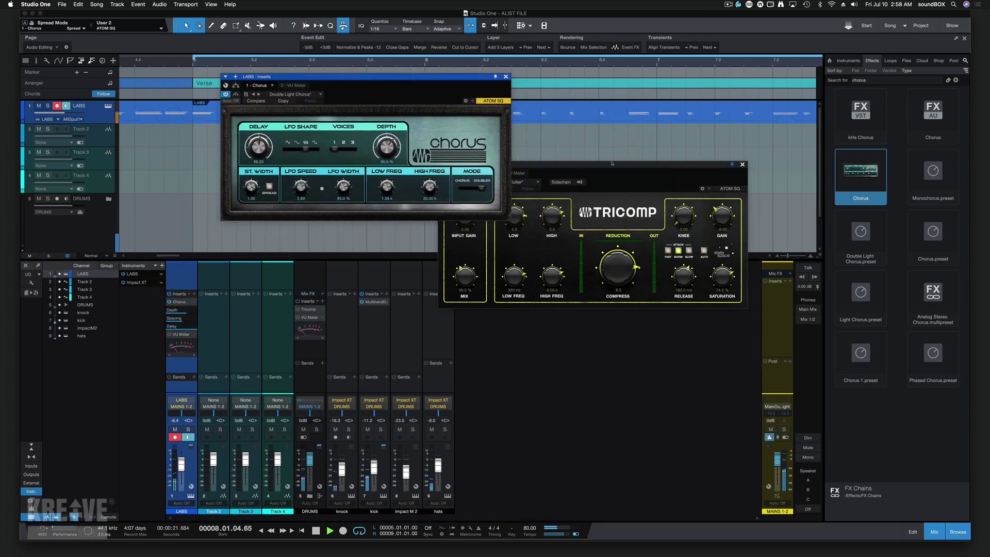
left_click_drag(613, 166, 723, 203)
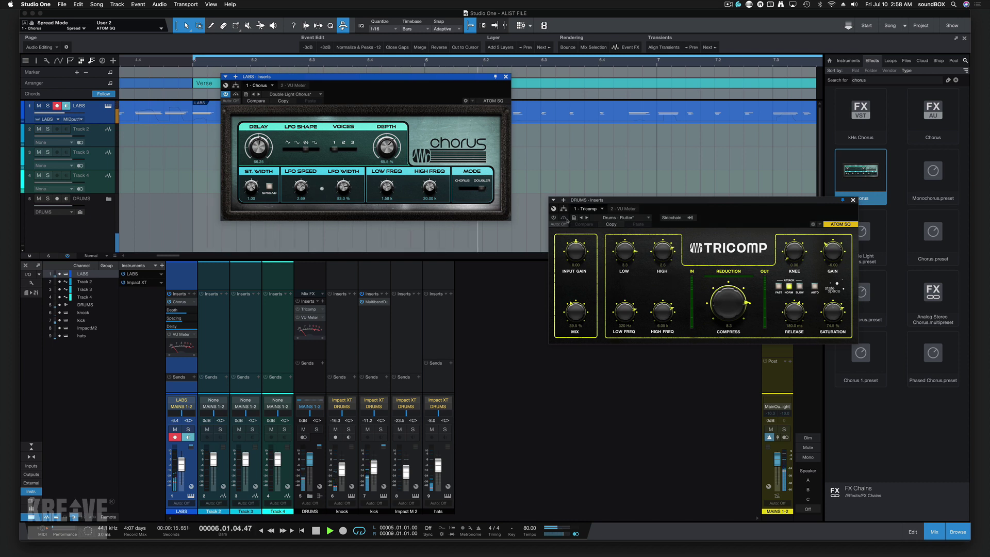
Activate Tricomp on the DRUMS bus and the VU Meters on both DRUMS and LABS.
left_click(554, 218)
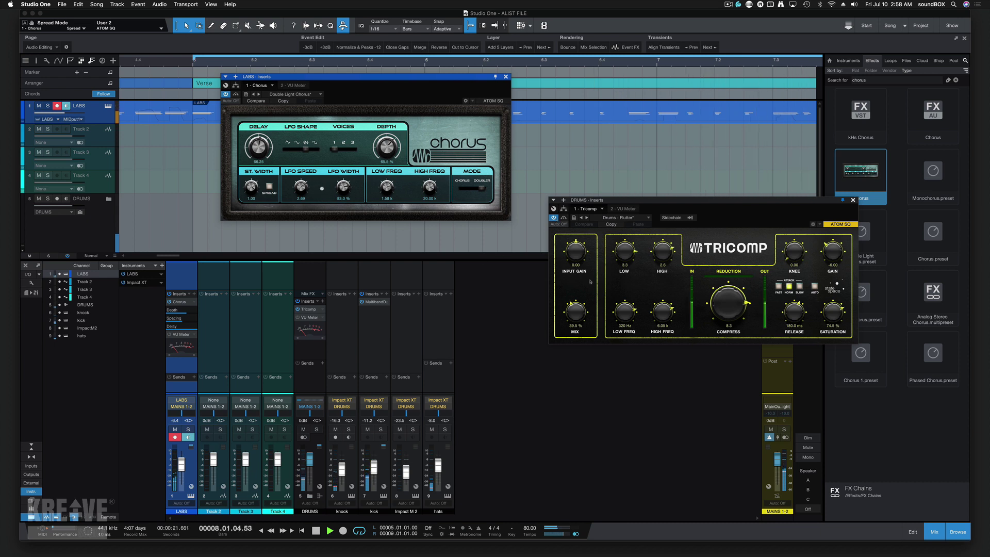
left_click(298, 318)
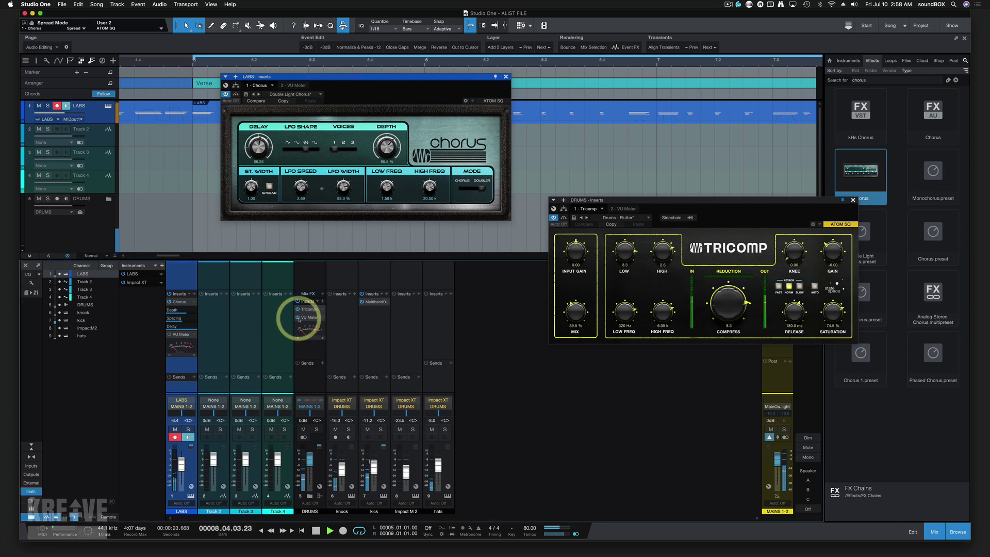
left_click(171, 334)
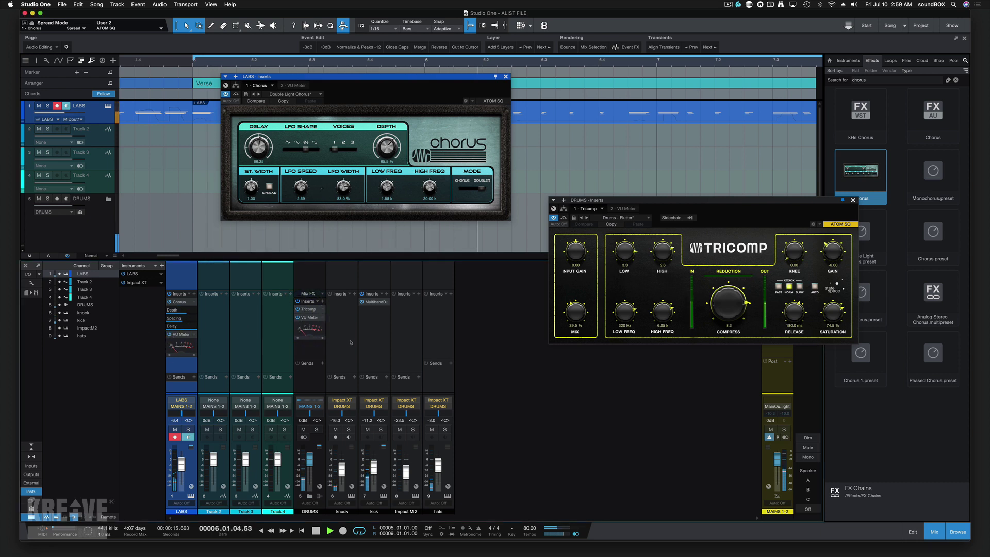
Solo the DRUMS bus and compare its sound with Tricomp bypassed and active.
left_click(317, 429)
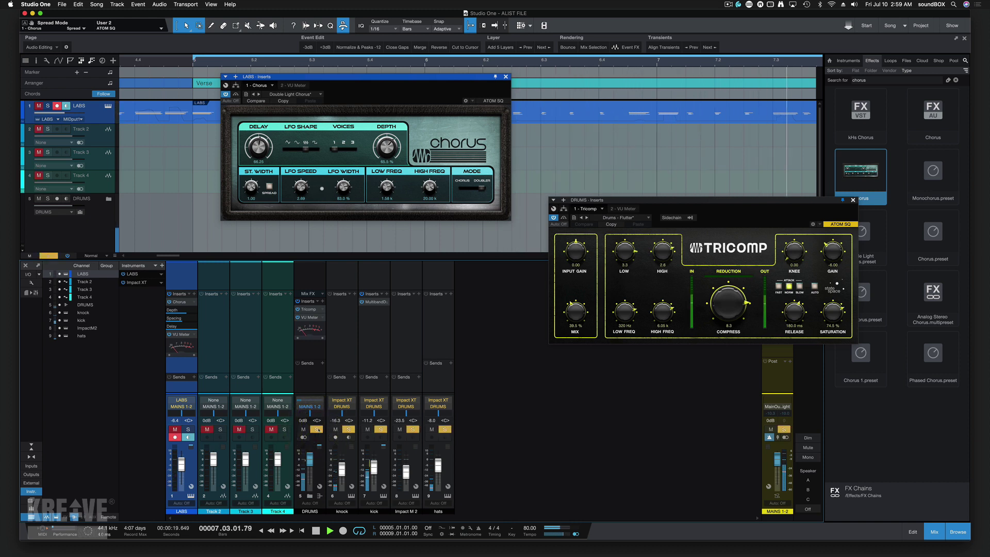
left_click(563, 218)
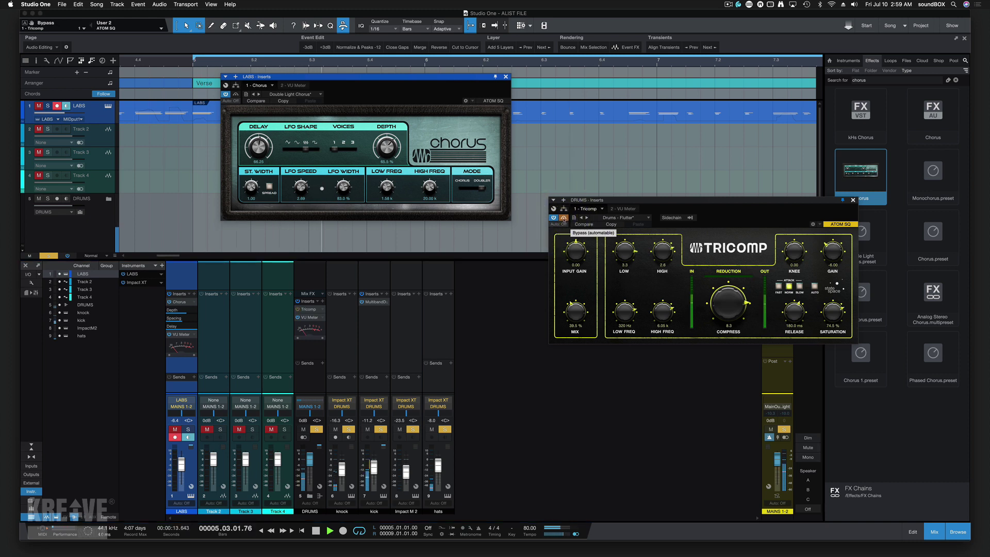
left_click(564, 218)
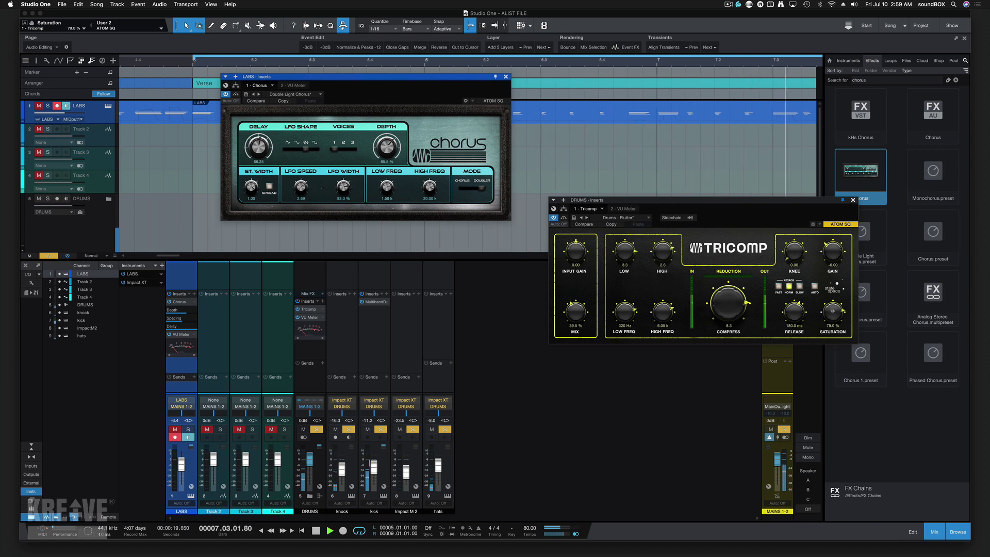
Raise the Tricomp saturation to 81.5 % and take the DRUMS bus out of solo.
left_click_drag(831, 316, 831, 308)
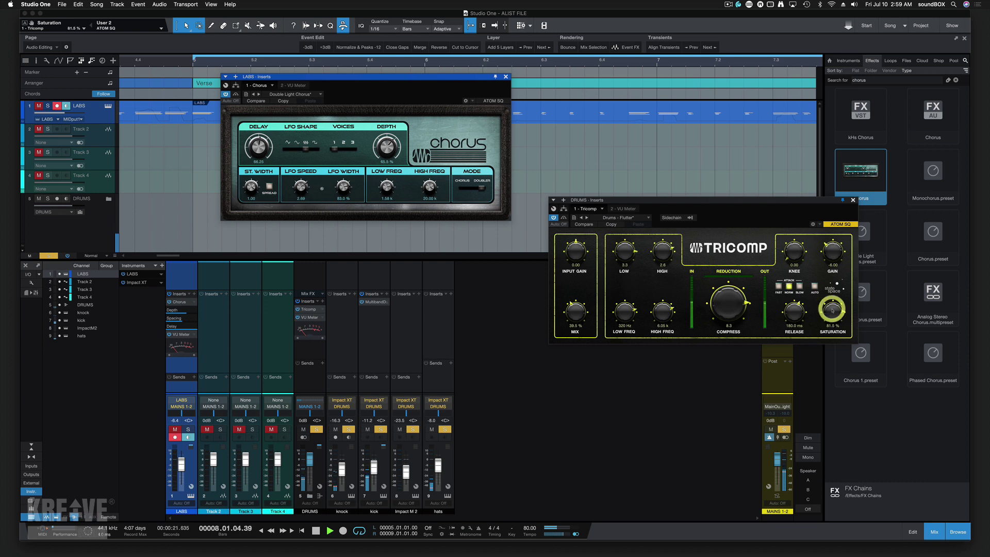
left_click(320, 431)
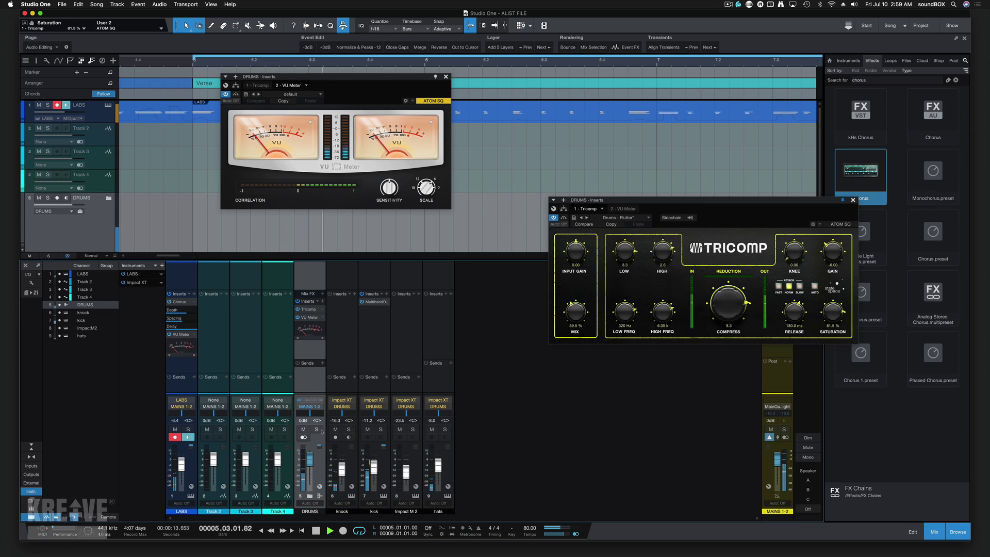
Close the DRUMS VU Meter, move the Tricomp window inward and reopen the LABS Chorus.
left_click(446, 77)
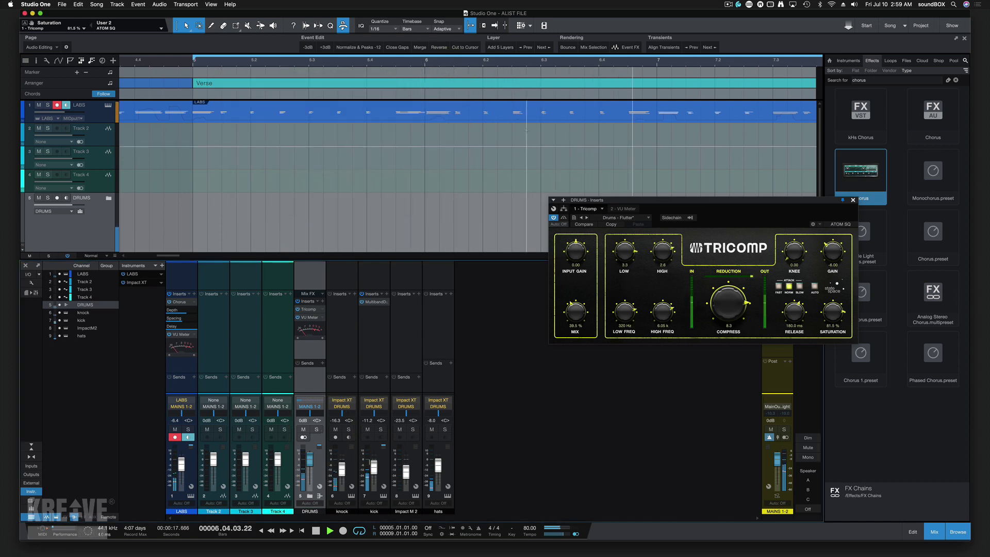
left_click_drag(714, 202, 636, 164)
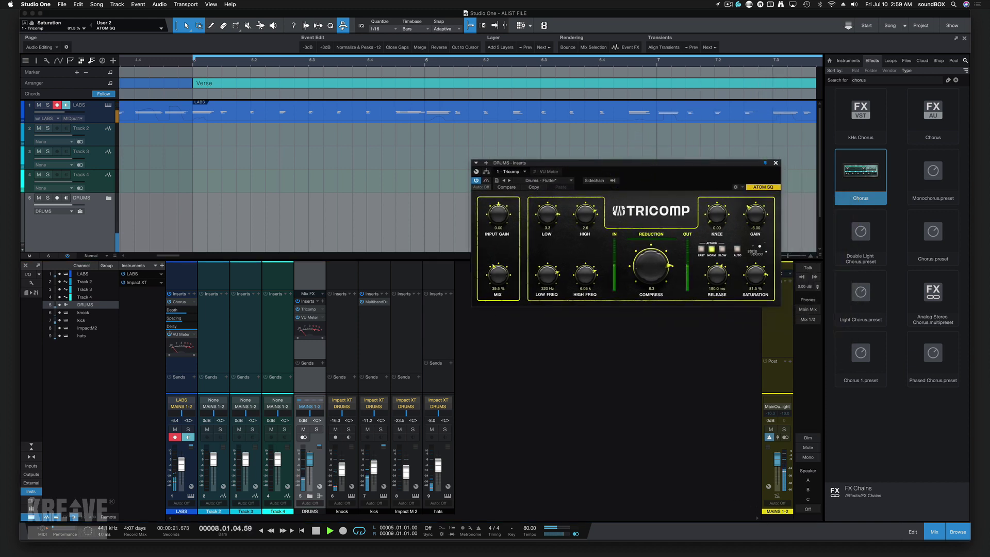
left_click(180, 301)
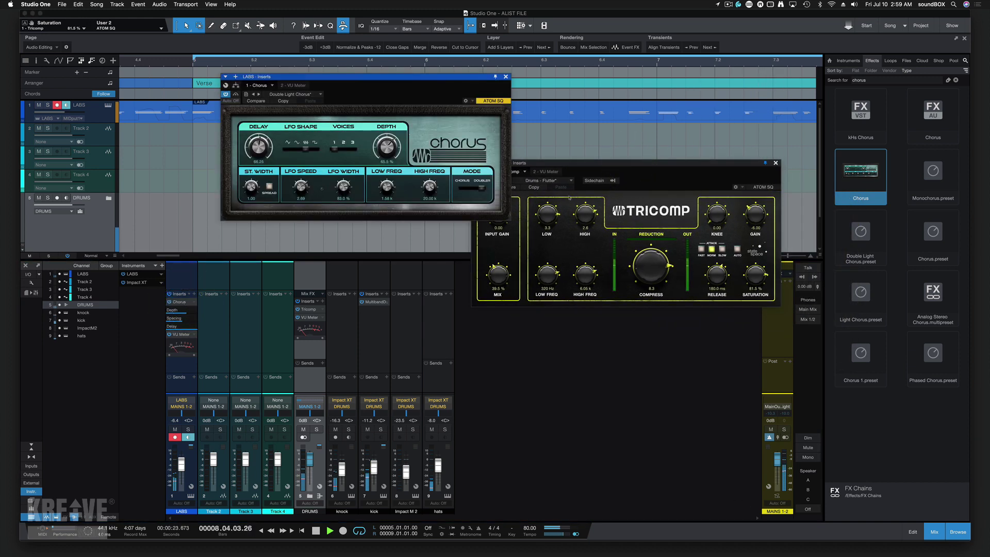
Load the E-Bassphere preset in the LABS Chorus, set its voices to 1 and reposition its window.
left_click(308, 94)
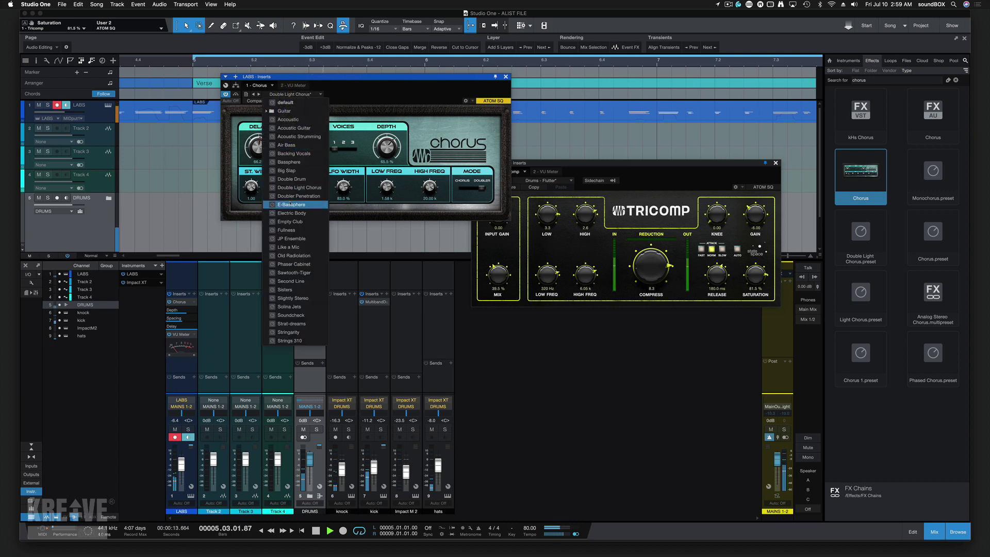
left_click(295, 205)
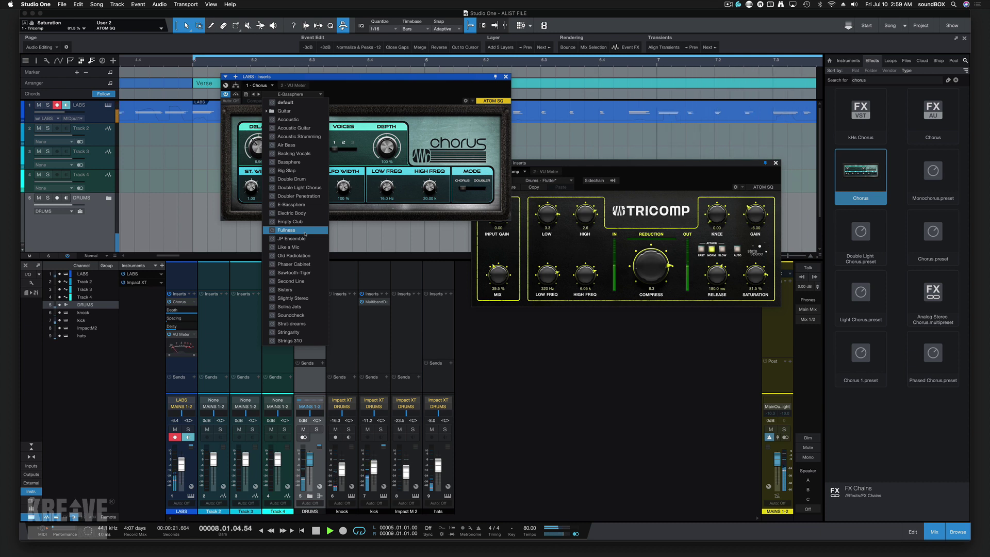
left_click(371, 218)
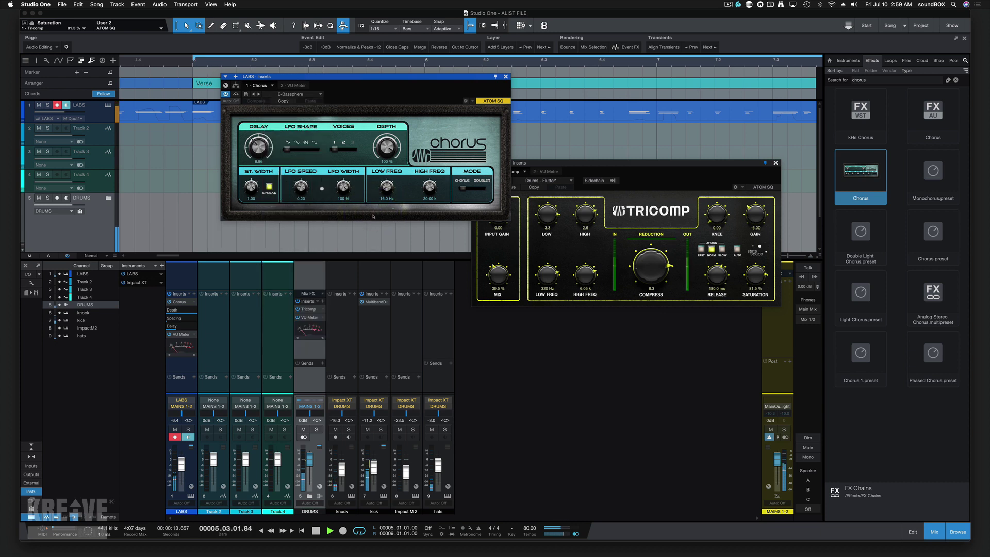
left_click_drag(484, 78, 435, 148)
left_click_drag(295, 224, 293, 223)
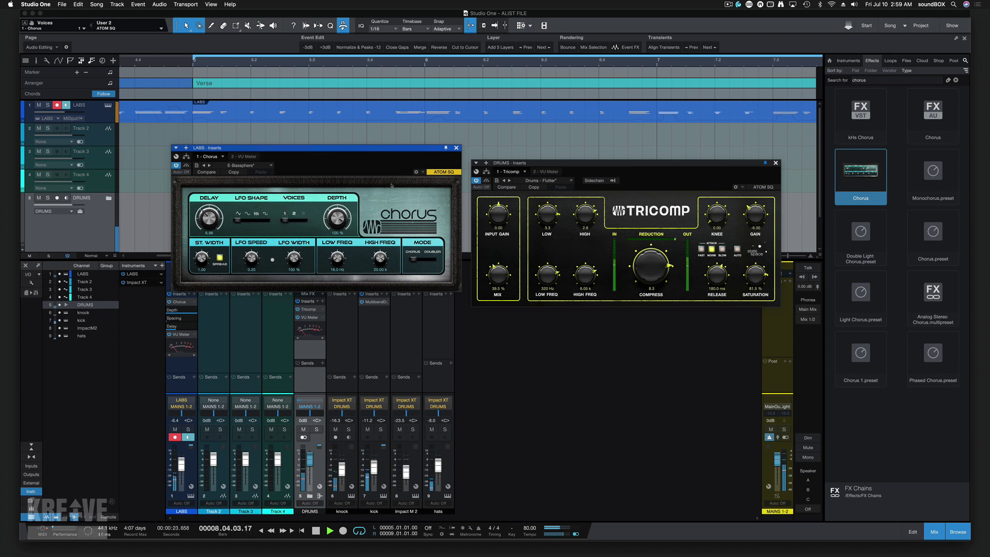
left_click_drag(384, 152, 401, 94)
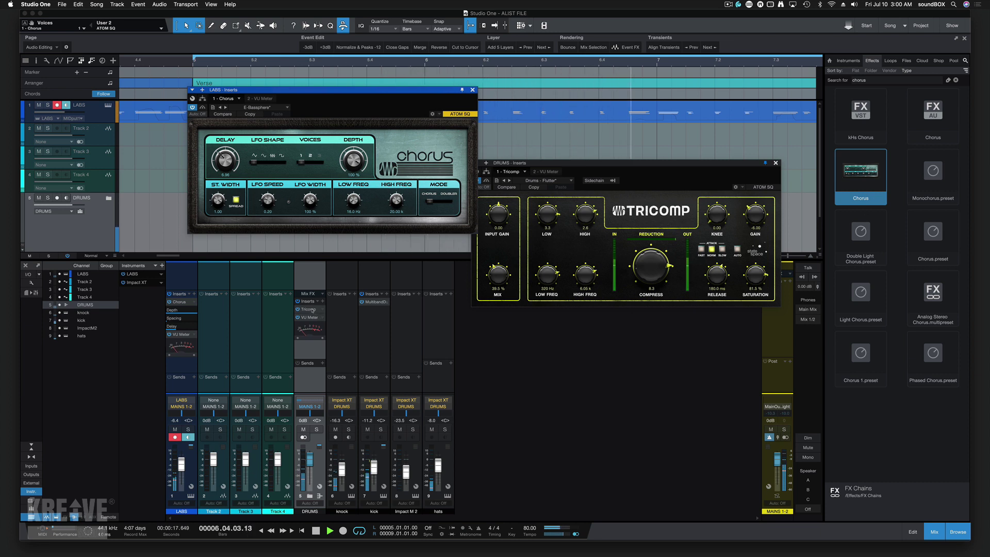
Copy Tricomp from the DRUMS bus to the LABS inserts between Chorus and VU Meter and load its Piano preset.
left_click_drag(162, 305, 175, 334)
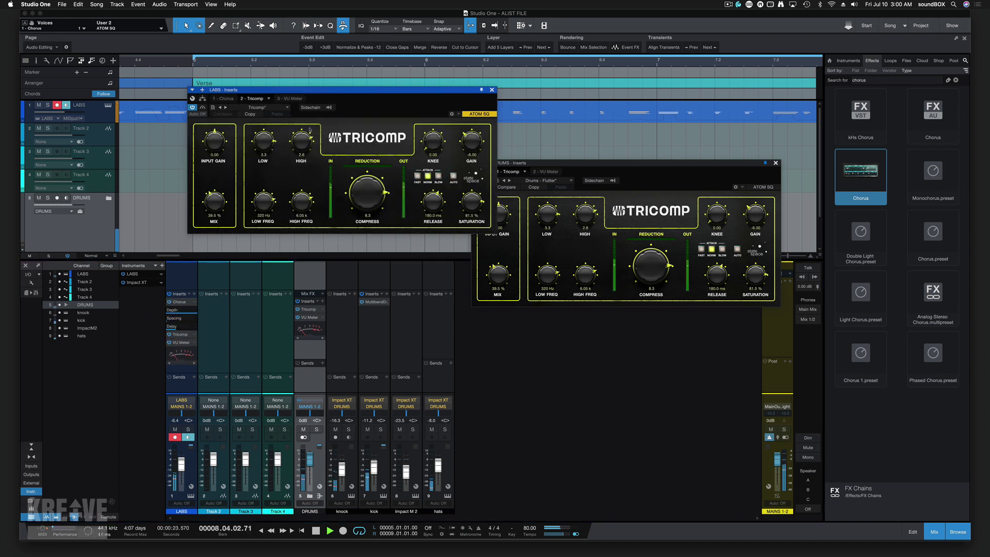
left_click(288, 108)
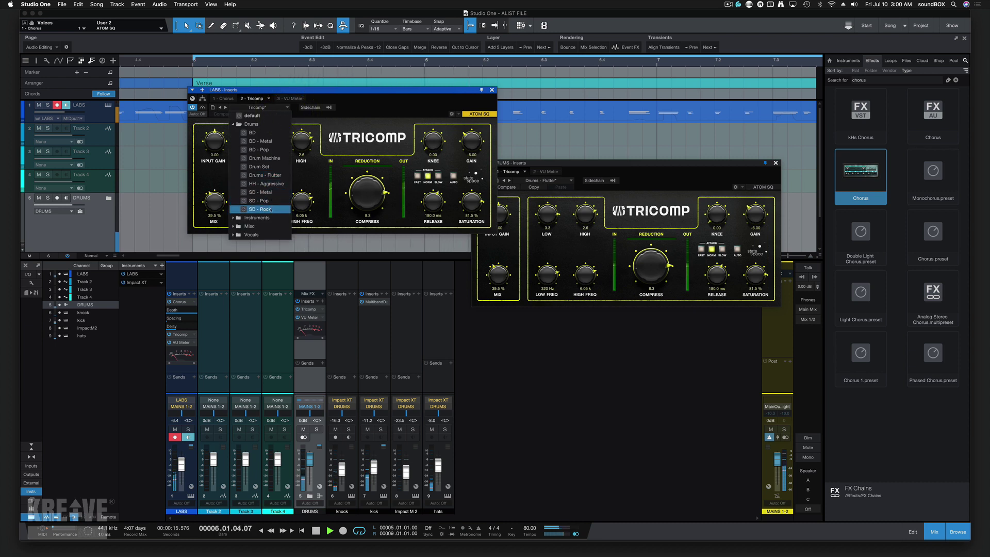
left_click(253, 221)
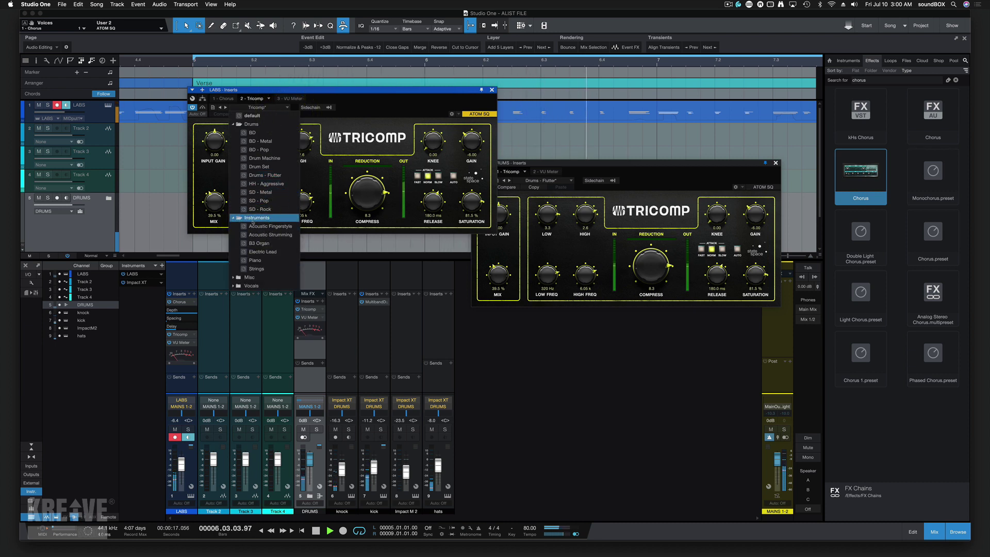
left_click(269, 262)
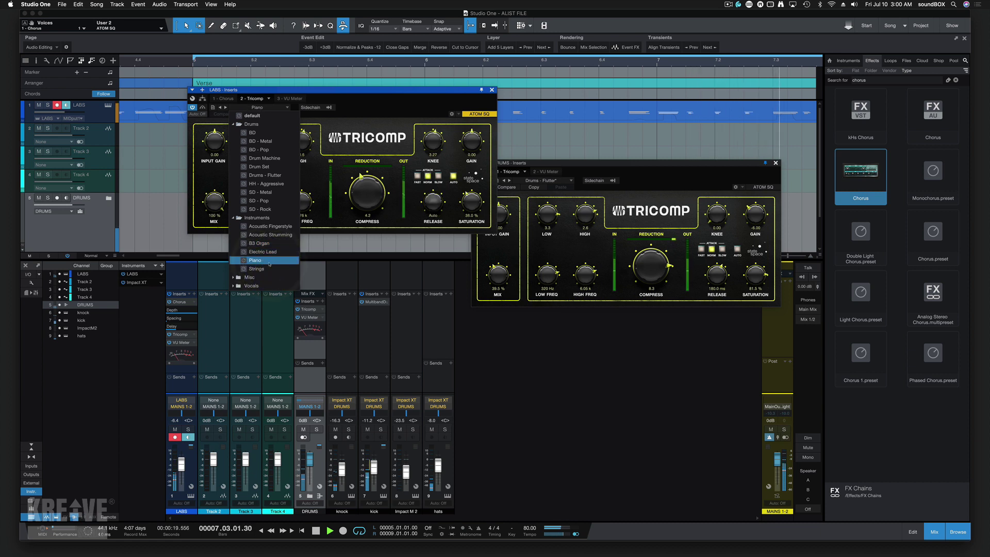
left_click(273, 261)
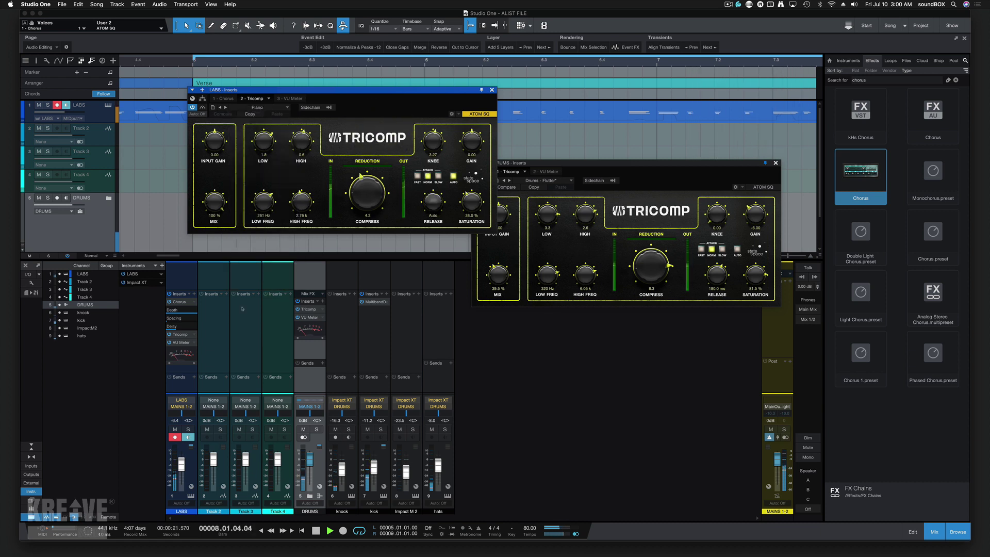
Move Tricomp ahead of Chorus in the LABS inserts and compare the sound with the effects bypassed and active.
left_click(170, 301)
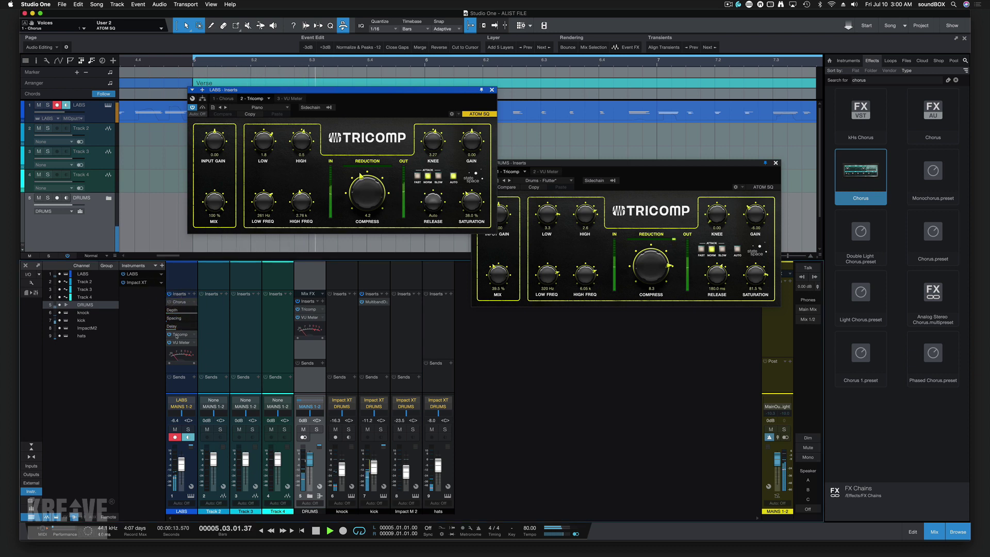
left_click_drag(180, 338, 178, 307)
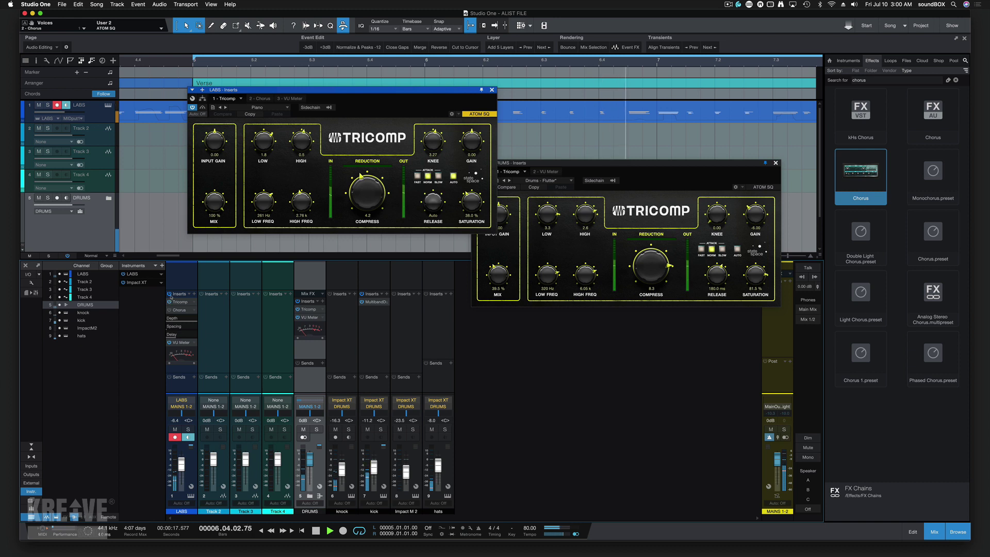
left_click(170, 296)
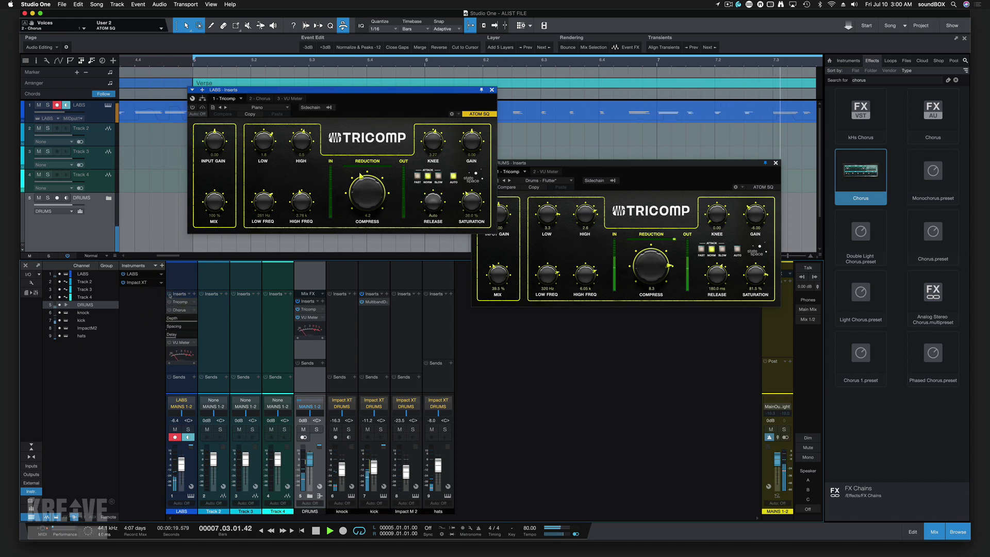
left_click(169, 302)
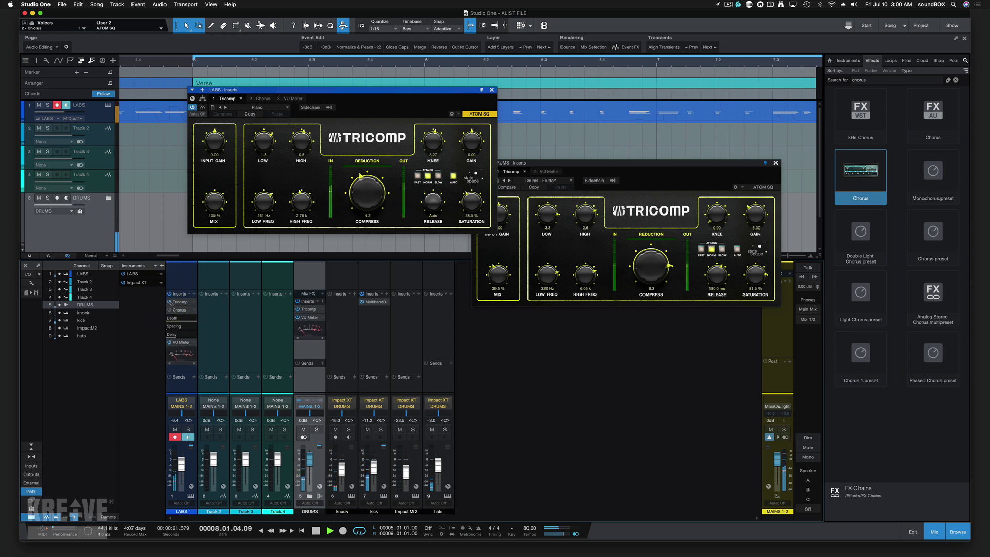
left_click(170, 310)
On the LABS Tricomp set High to 1.8, Saturation to 34 % and Compress to 4.0, and lower the LABS fader to -8.0 dB.
left_click_drag(301, 140, 301, 123)
left_click(304, 137)
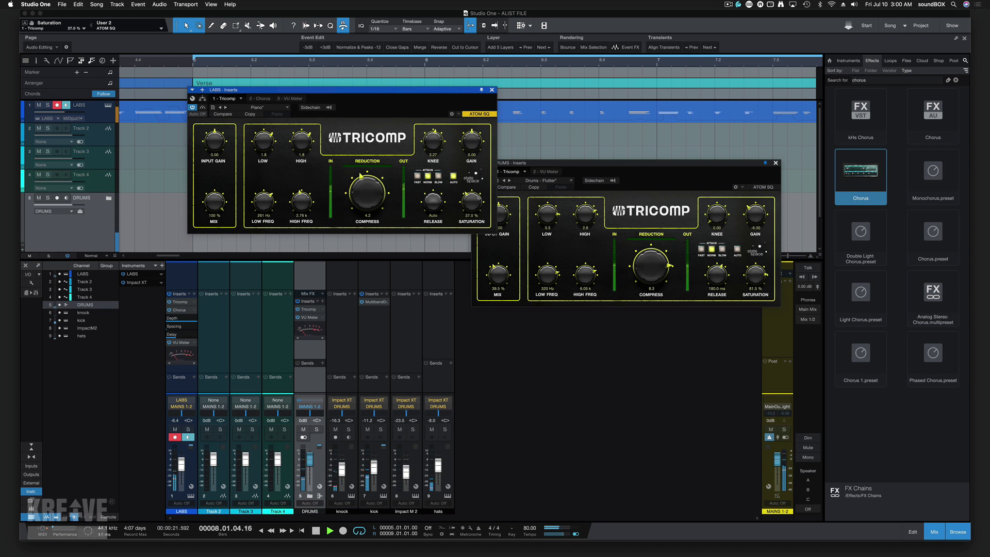
left_click_drag(476, 197, 476, 200)
left_click_drag(361, 188, 363, 193)
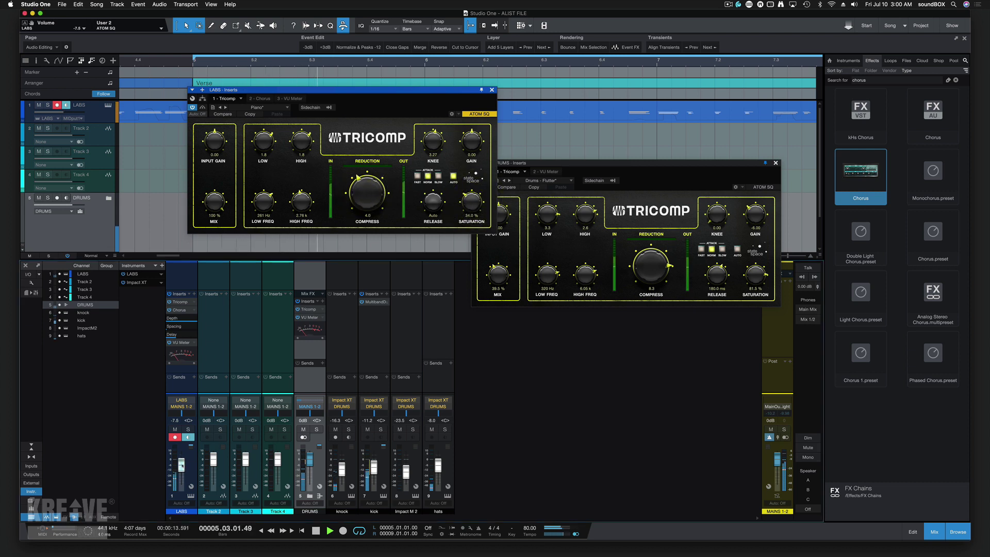
left_click_drag(183, 464, 181, 467)
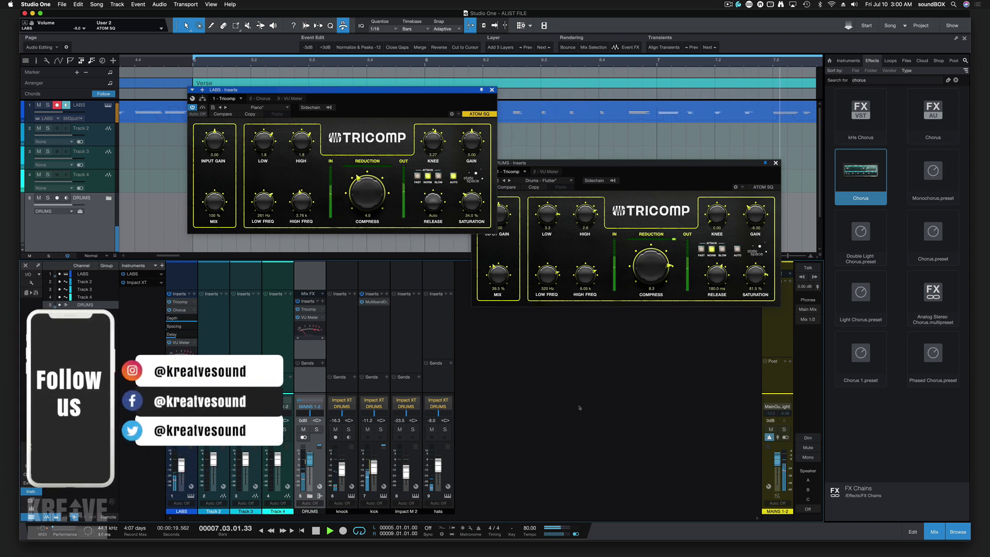
Arrange the LABS and DRUMS Tricomp windows side by side for comparison.
left_click_drag(644, 167, 781, 164)
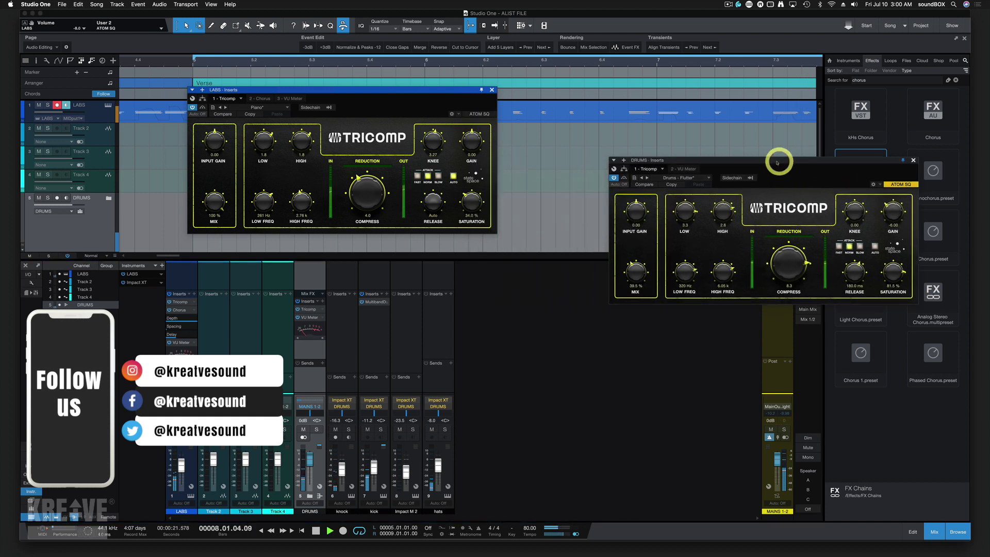
left_click_drag(696, 162, 629, 106)
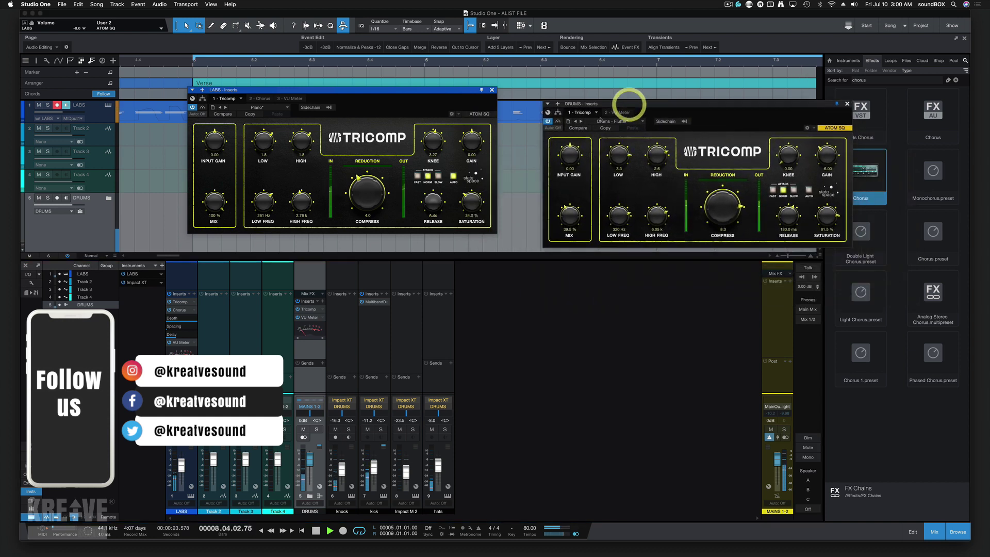
left_click_drag(451, 105, 424, 106)
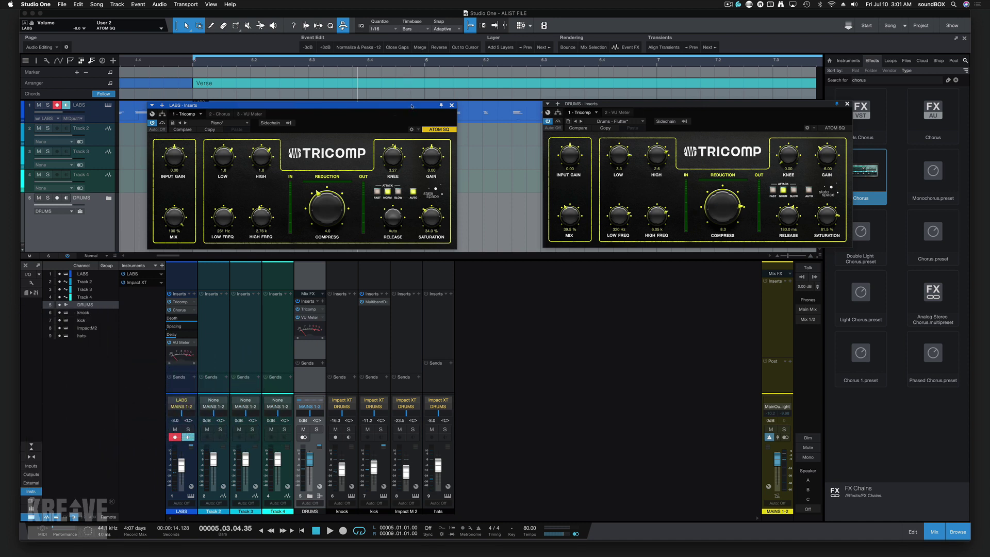
left_click_drag(411, 105, 388, 137)
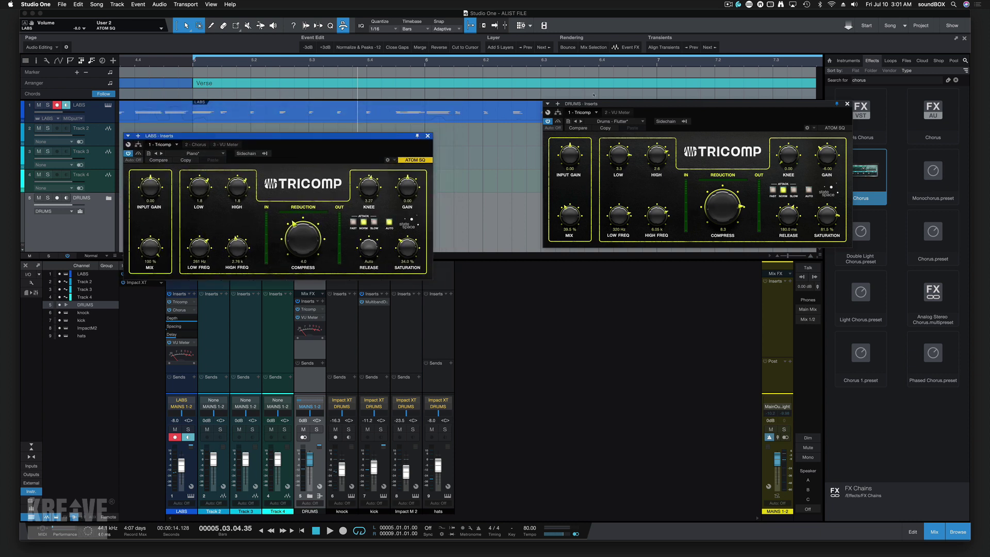
left_click_drag(635, 108, 574, 137)
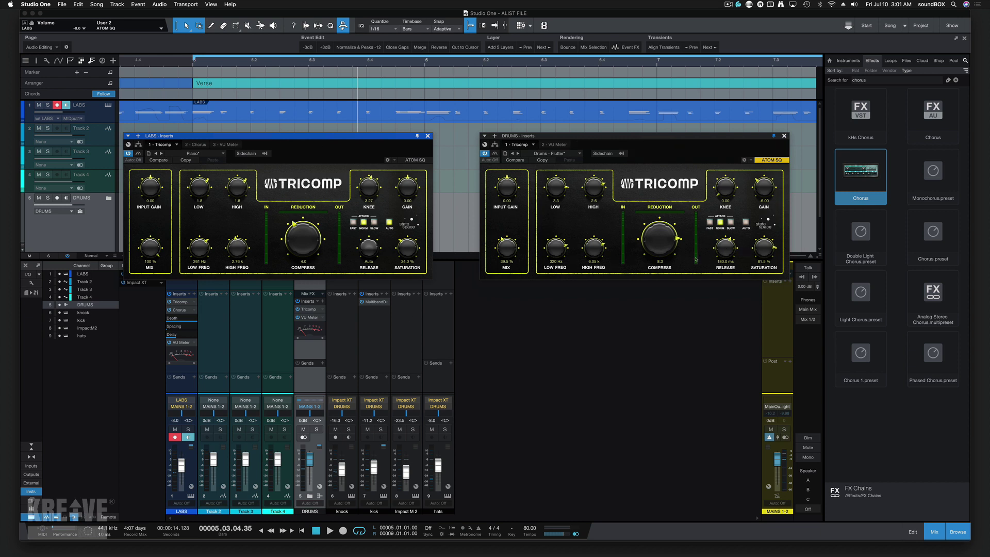
left_click_drag(605, 138, 656, 156)
left_click(656, 156)
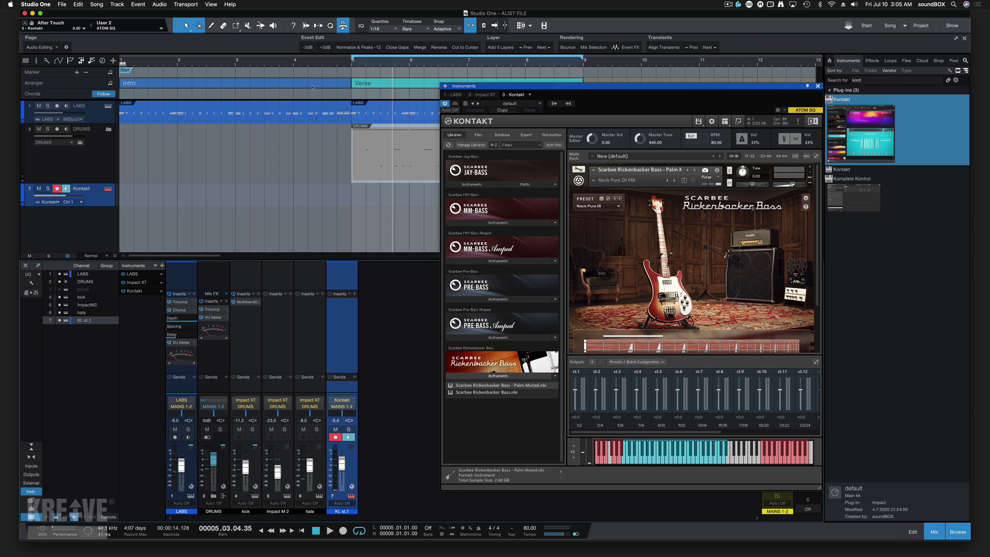
Start playback from bar 4 and record a Scarbee Rickenbacker bass part on the Kontakt track over the looped Verse.
left_click(294, 63)
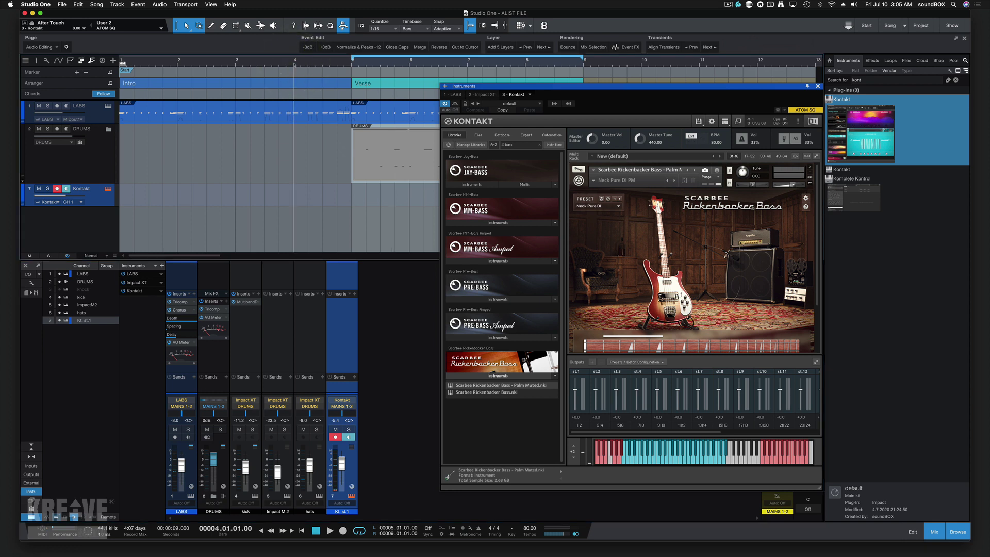
key("space")
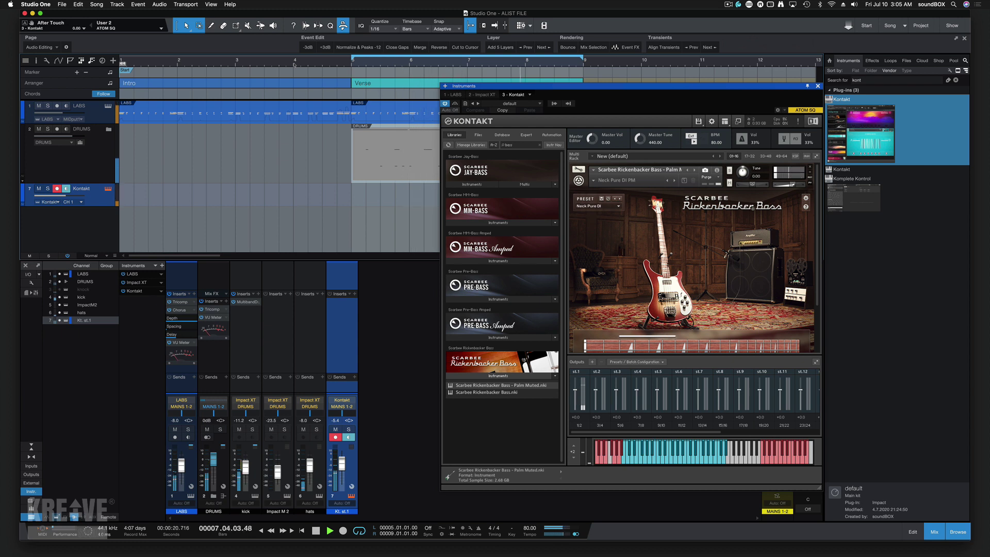
key("KP_Multiply")
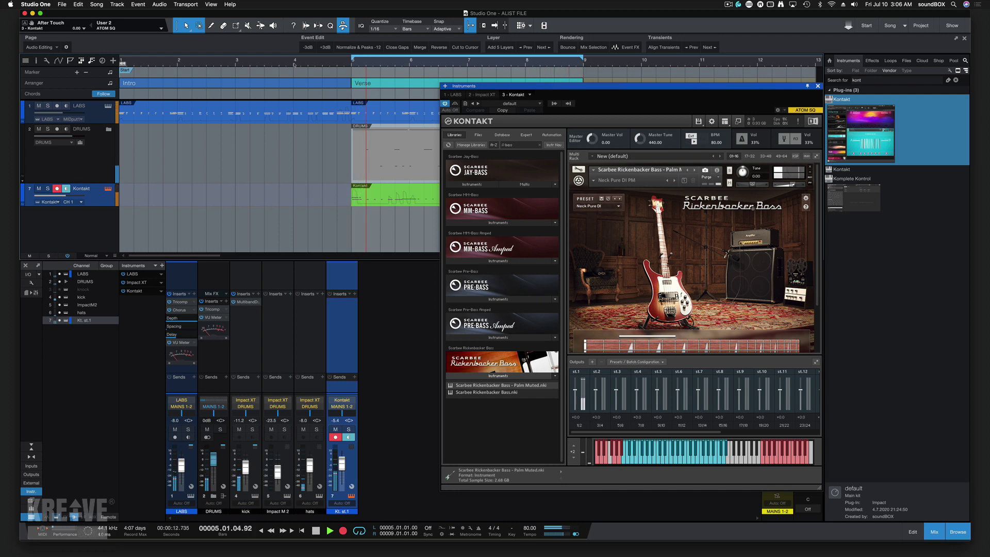
Open the recorded bass part in the note editor, raise its last note a semitone to D 2 and replay the passage.
key("F2")
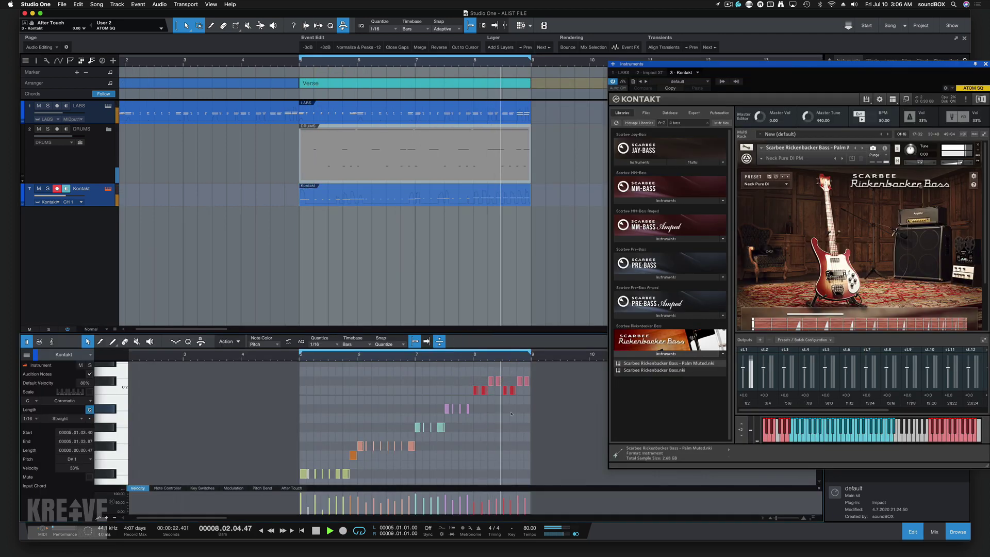
key("space")
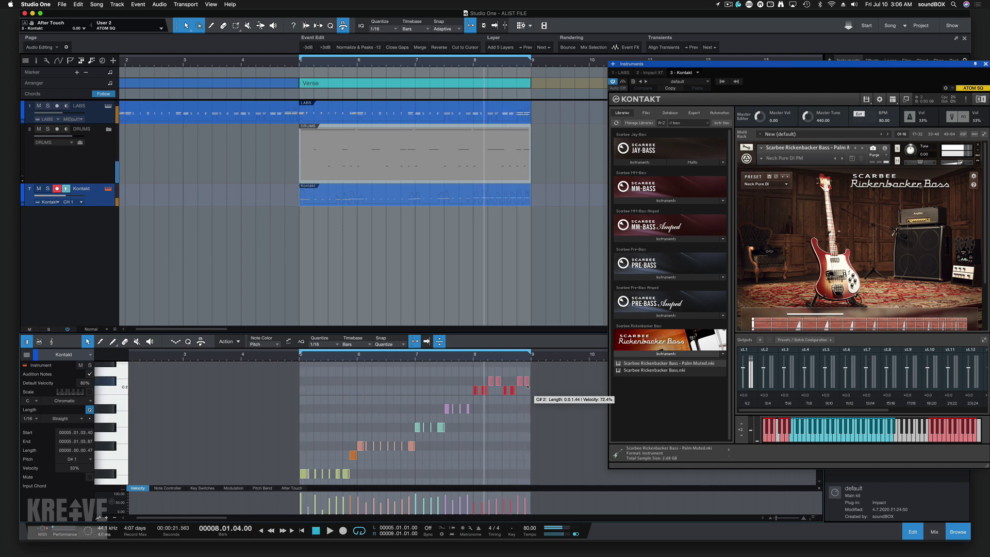
left_click(526, 382)
key("Up")
key("space")
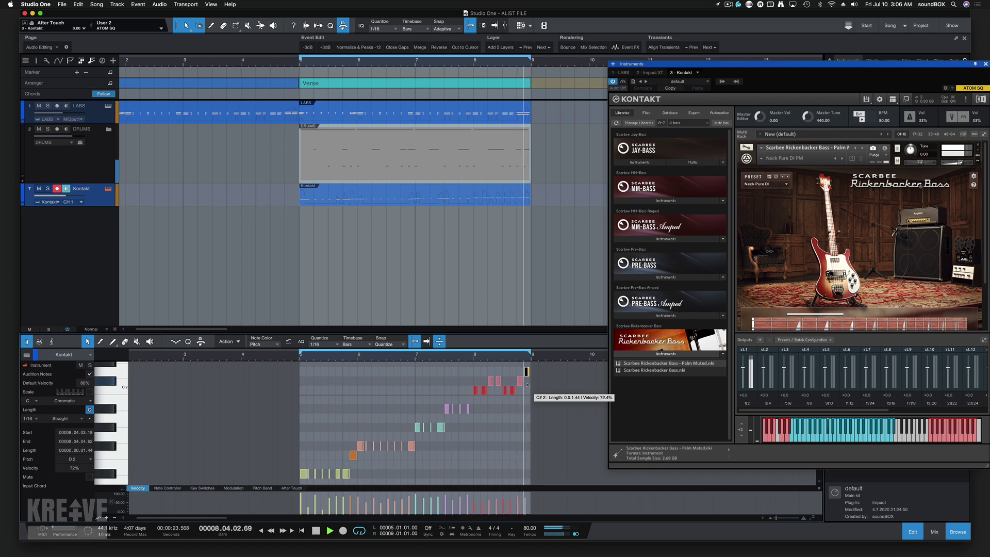
key("space")
key("space")
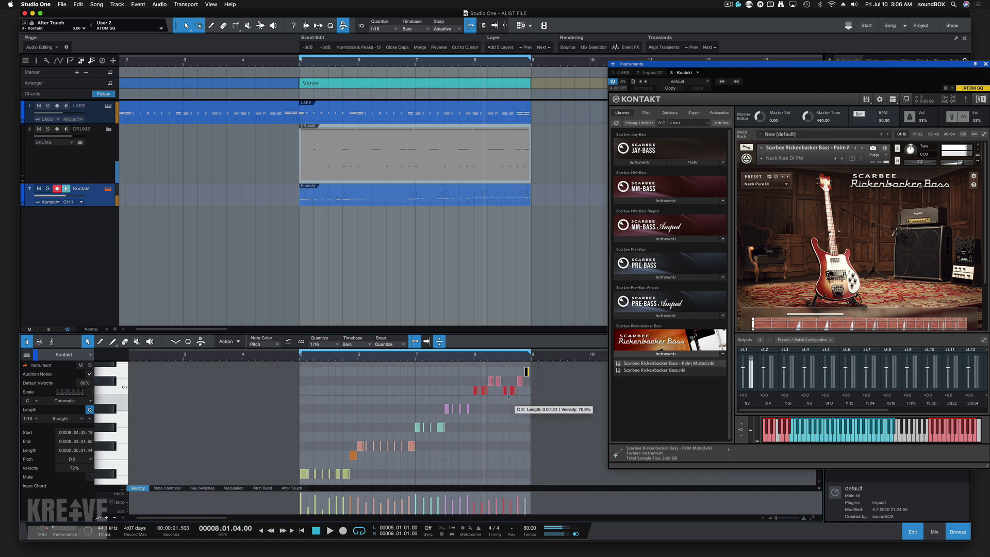
Browse the Instruments, Misc and Vocals presets of Tricomp on the Kontakt bass channel and load Acoustic Fingerstyle.
left_click(341, 309)
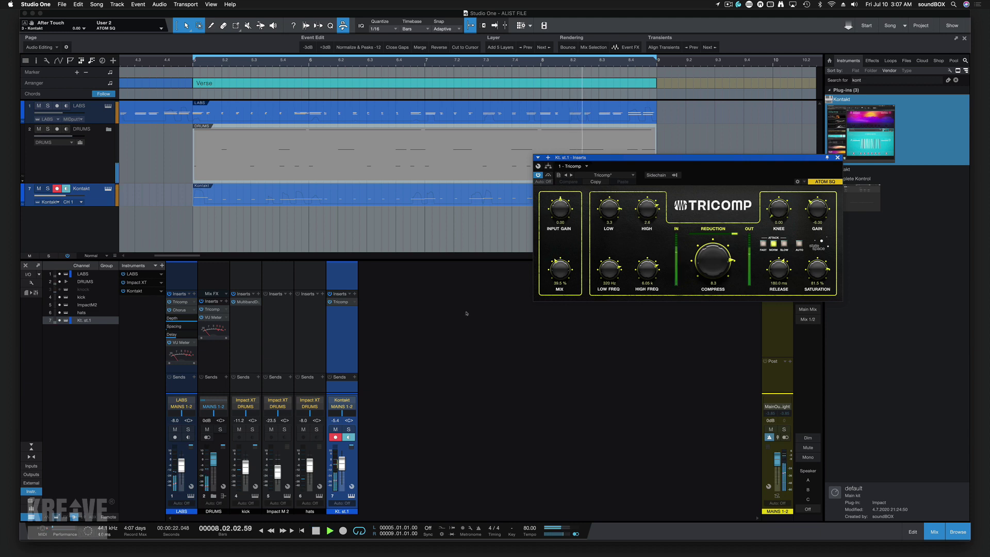
left_click(623, 177)
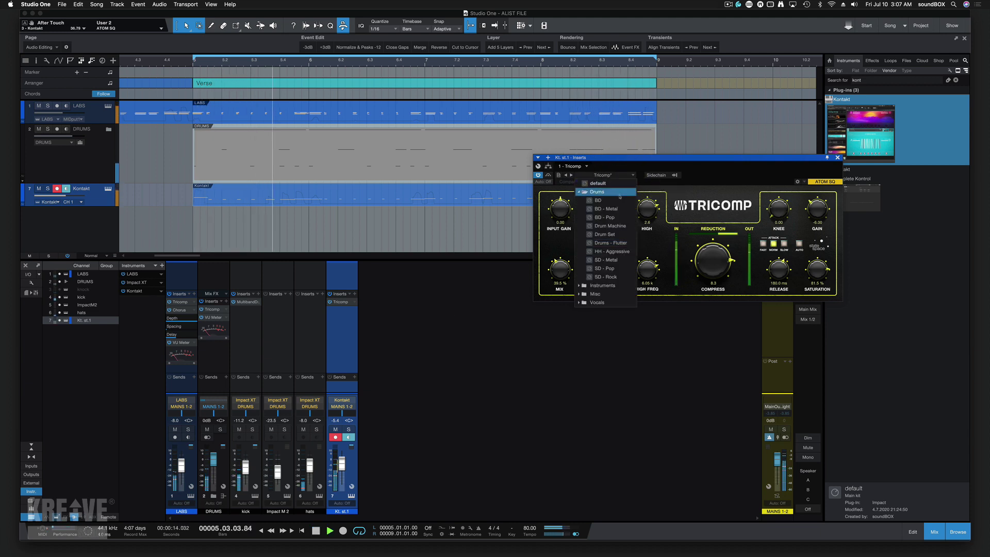
left_click(602, 285)
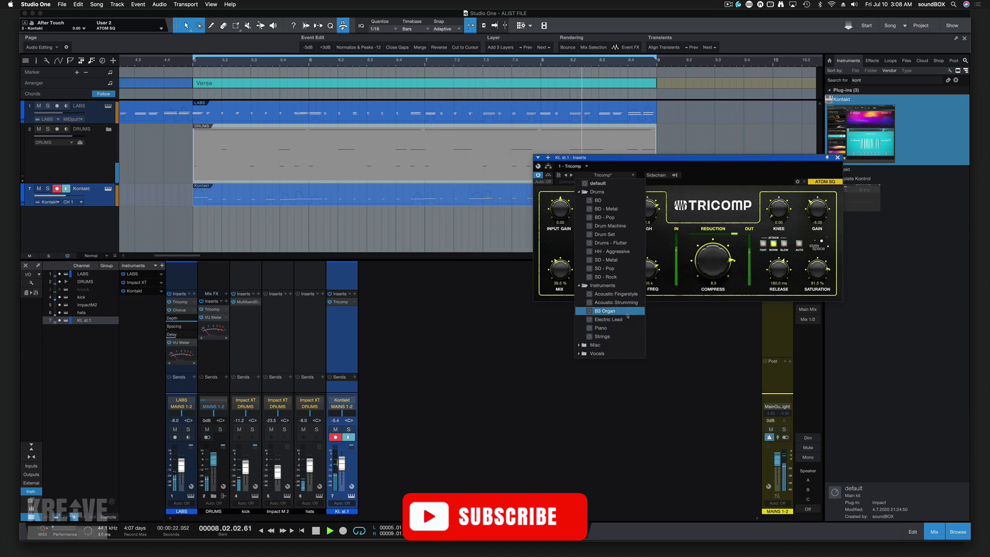
left_click(607, 344)
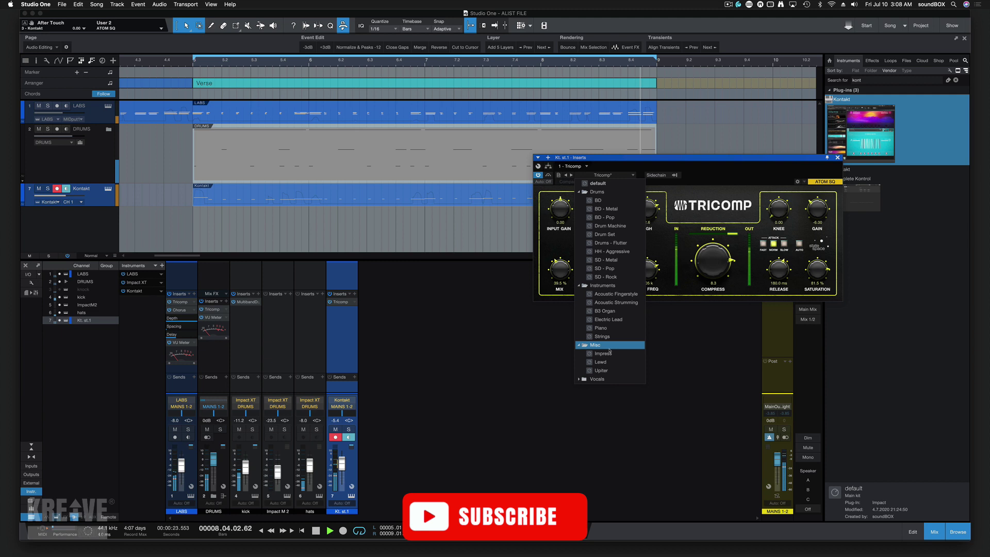
left_click(603, 379)
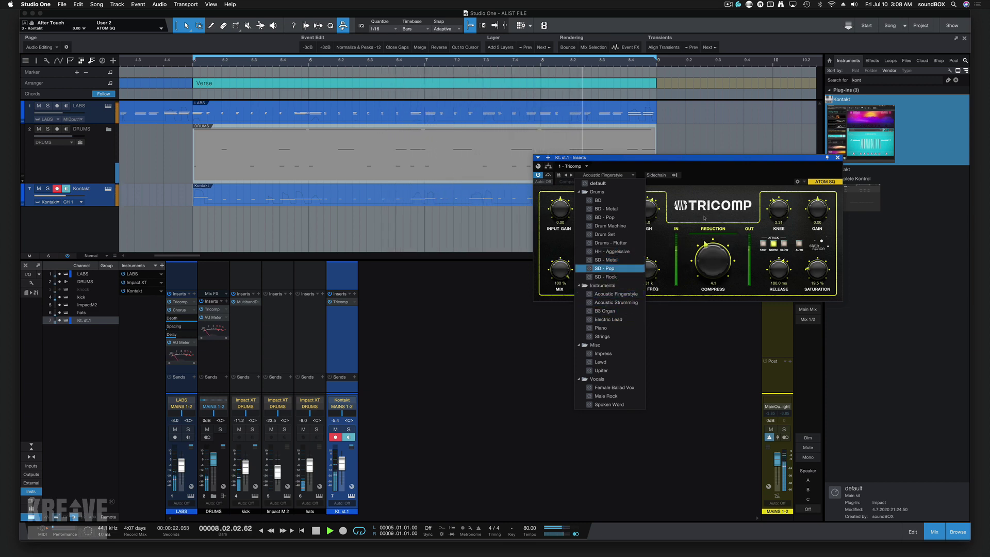
Adjust Tricomp on the Kontakt bass to Saturation 35 %, Low 2.6, High -1.1 and Compress 8.6, and solo the channel.
left_click(629, 295)
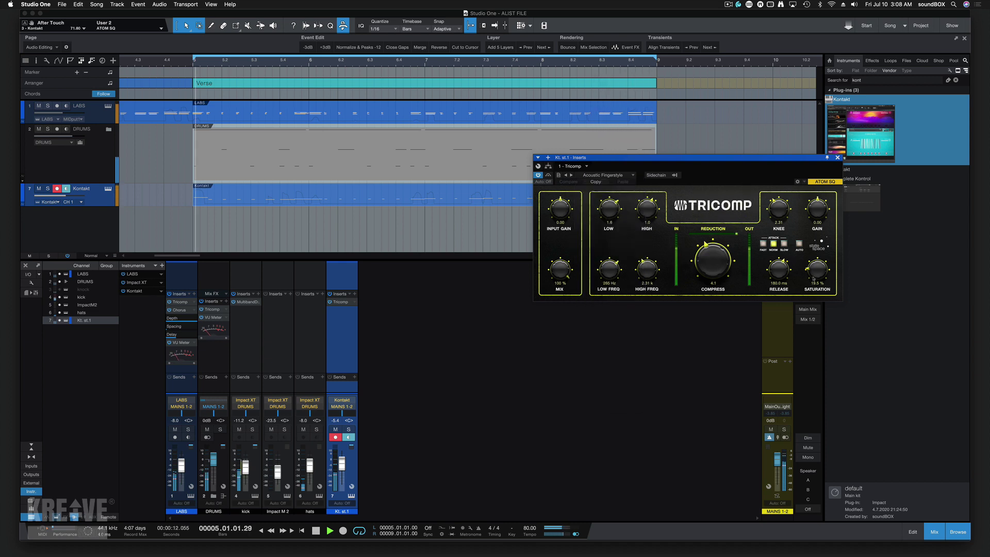
mouse_move(814, 278)
left_mouse_down()
mouse_move(815, 245)
mouse_move(816, 262)
left_mouse_up()
left_click_drag(611, 208, 647, 217)
left_click_drag(714, 258, 713, 237)
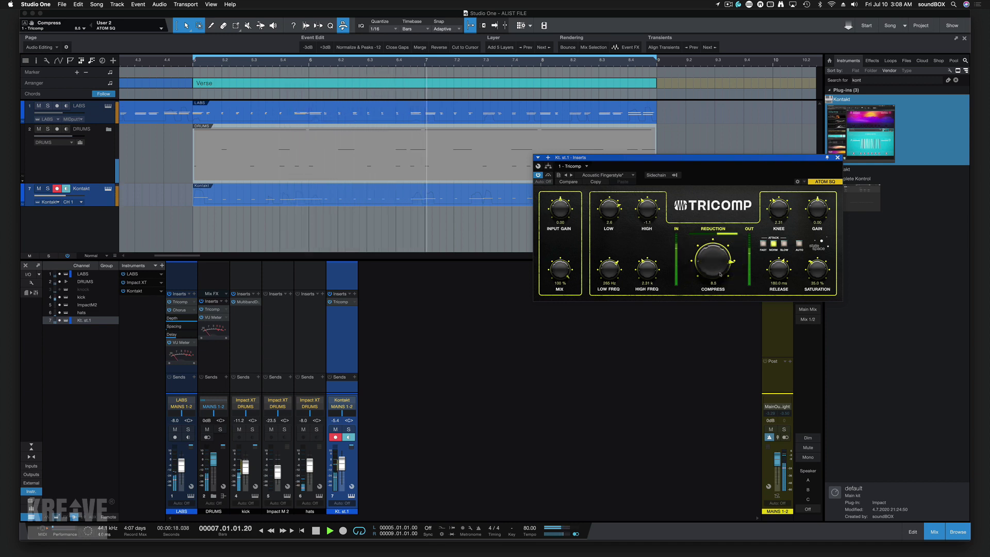
left_click_drag(720, 274, 719, 264)
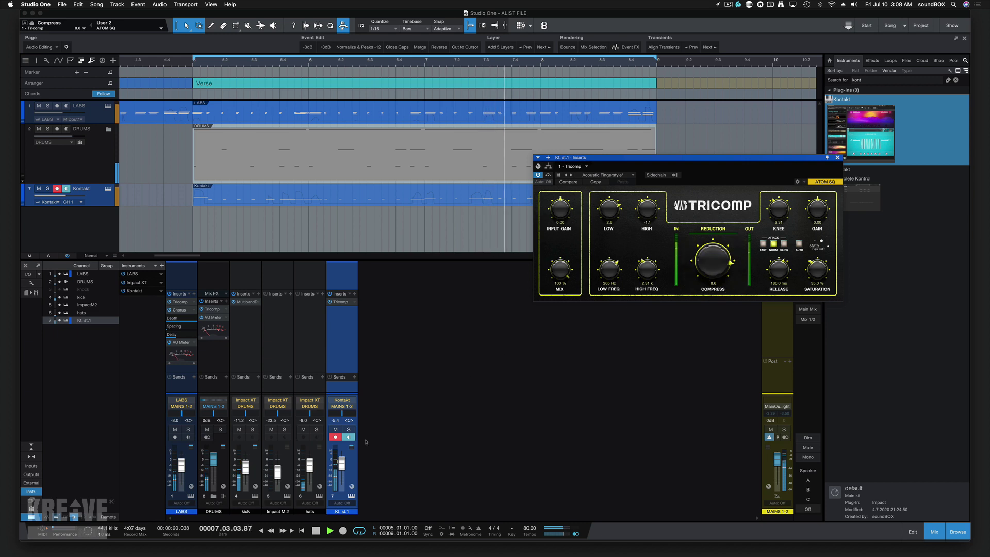
left_click(349, 429)
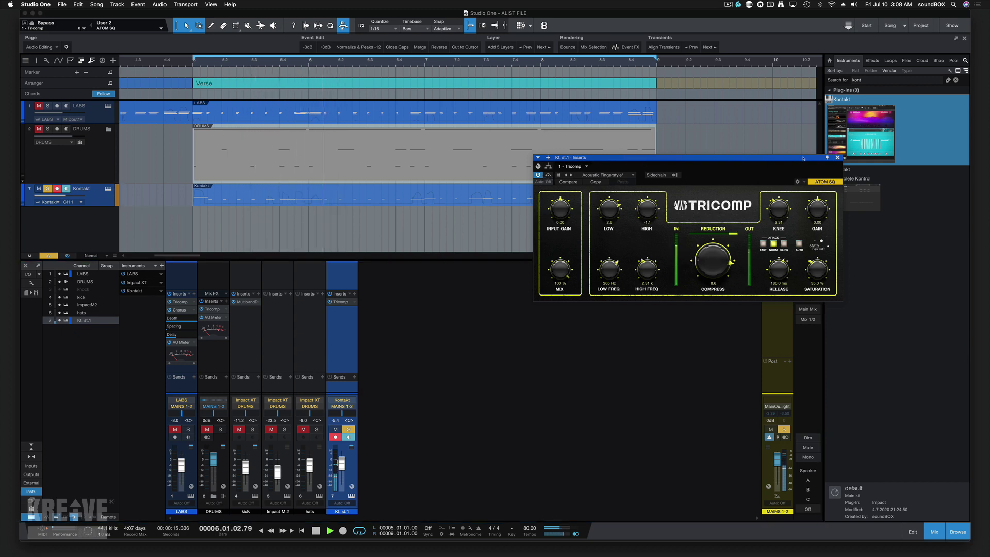
left_click_drag(803, 159, 727, 280)
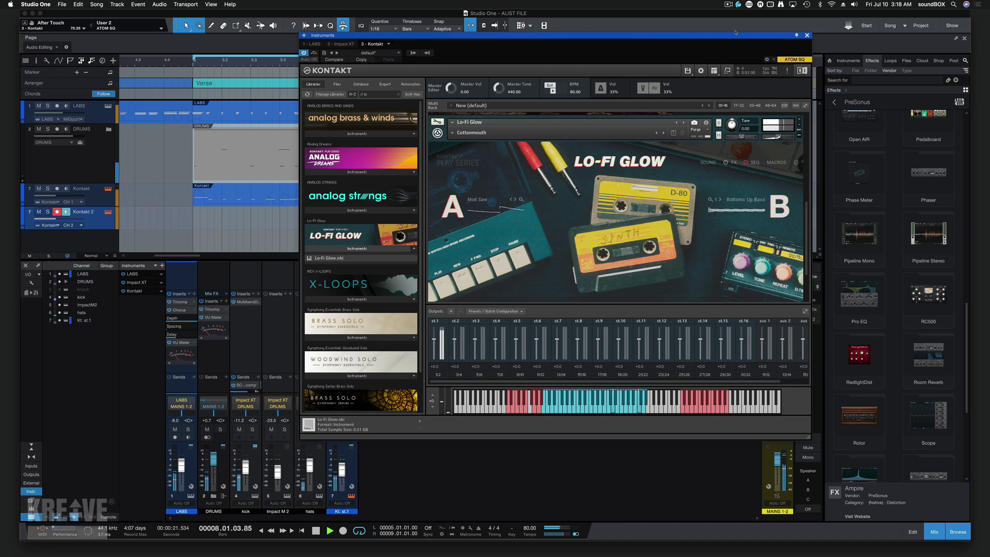
Record a Lo-Fi Glow part on the Kontakt 2 track over the looped Verse and insert Chorus on its channel.
key("KP_Multiply")
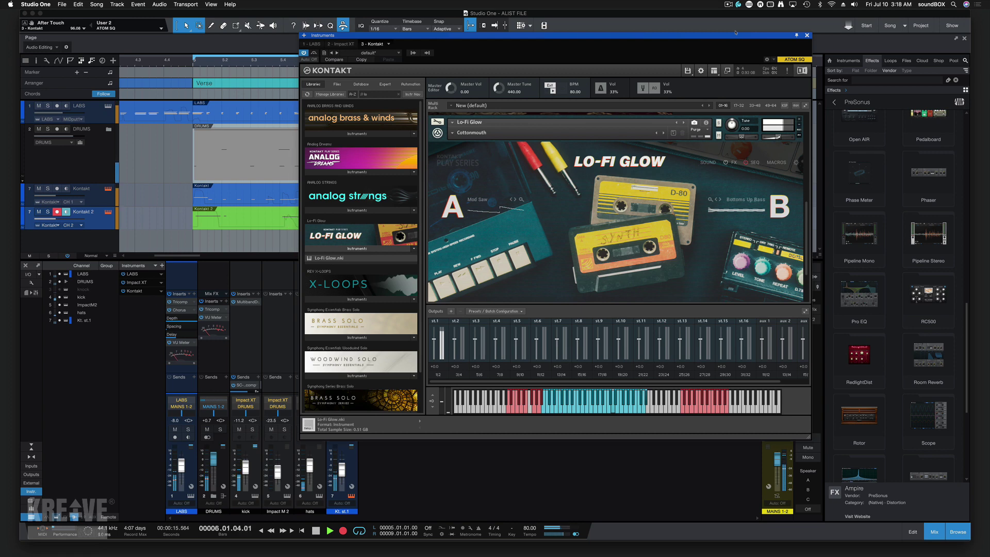
left_click_drag(928, 284, 376, 331)
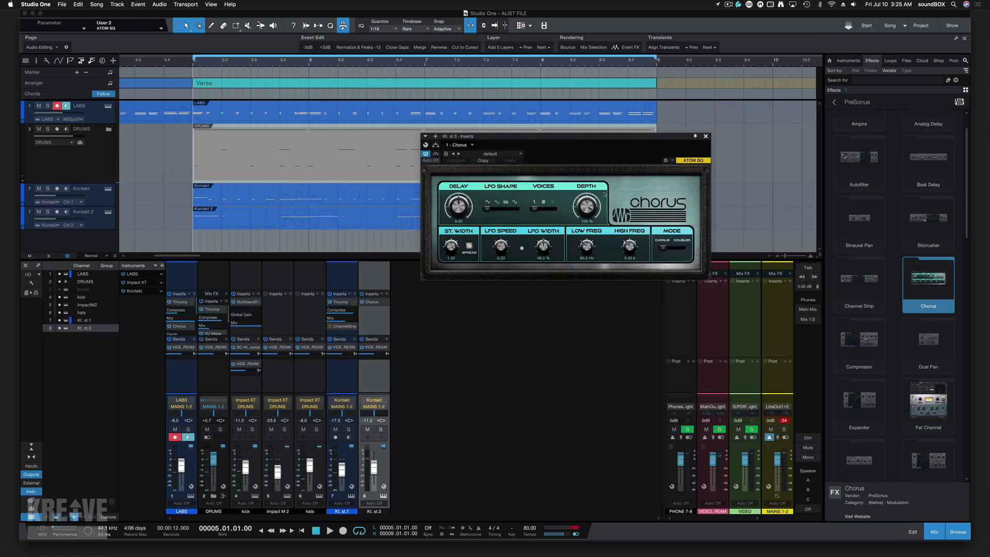
During playback, audition the Air Bass, Like a Mic and Sisters presets in the Kt. st.3 Chorus and load Solina Jets.
key("space")
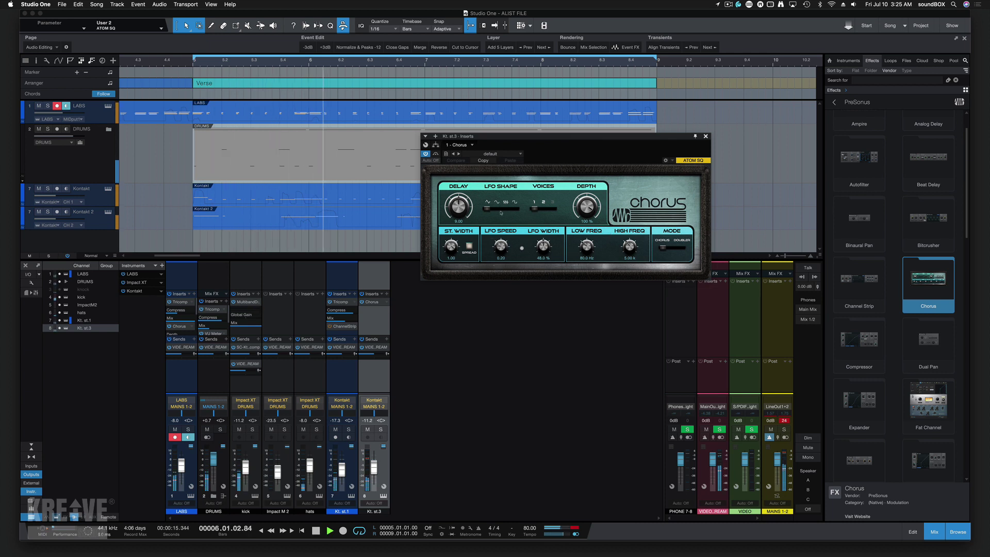
left_click(498, 156)
left_click(490, 205)
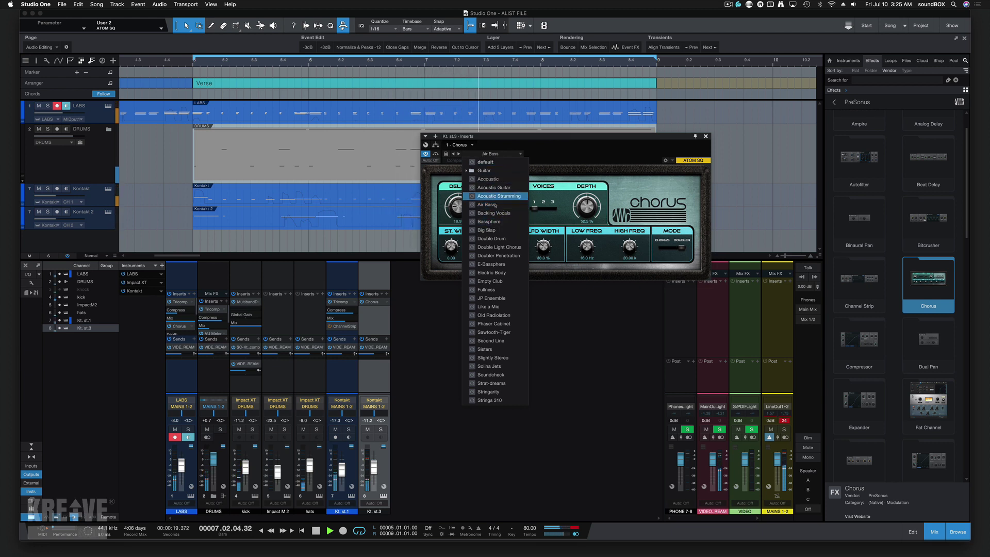
left_click(503, 307)
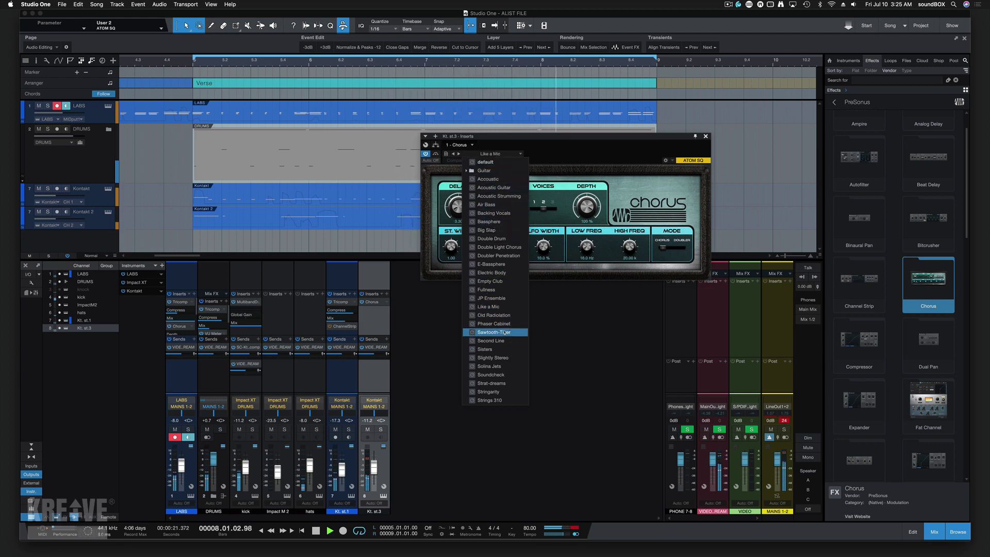
left_click(503, 349)
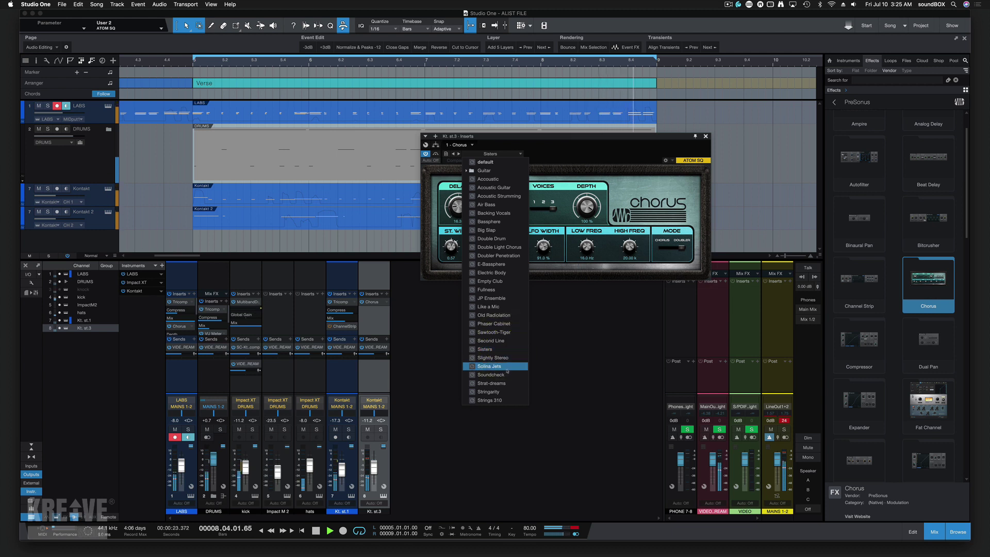
left_click(506, 367)
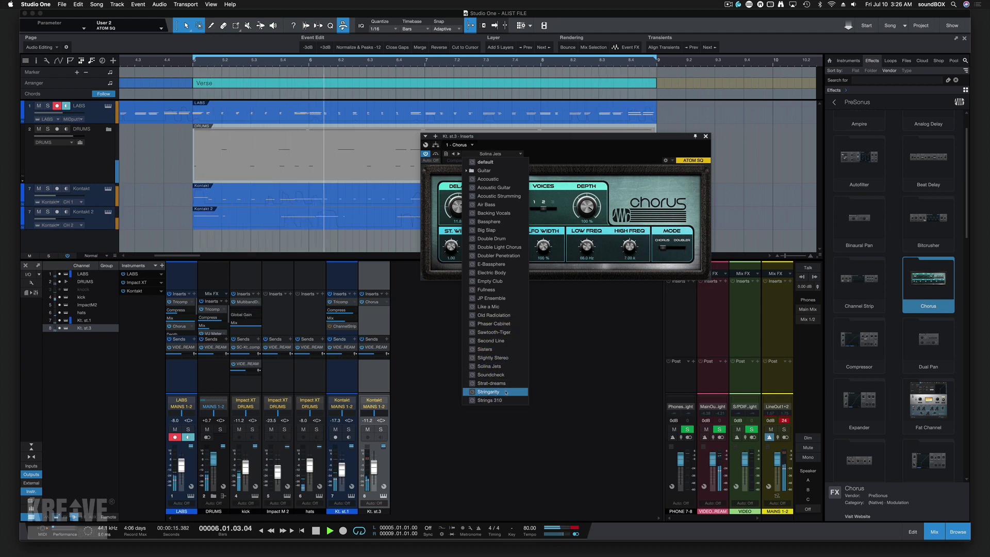
left_click(641, 236)
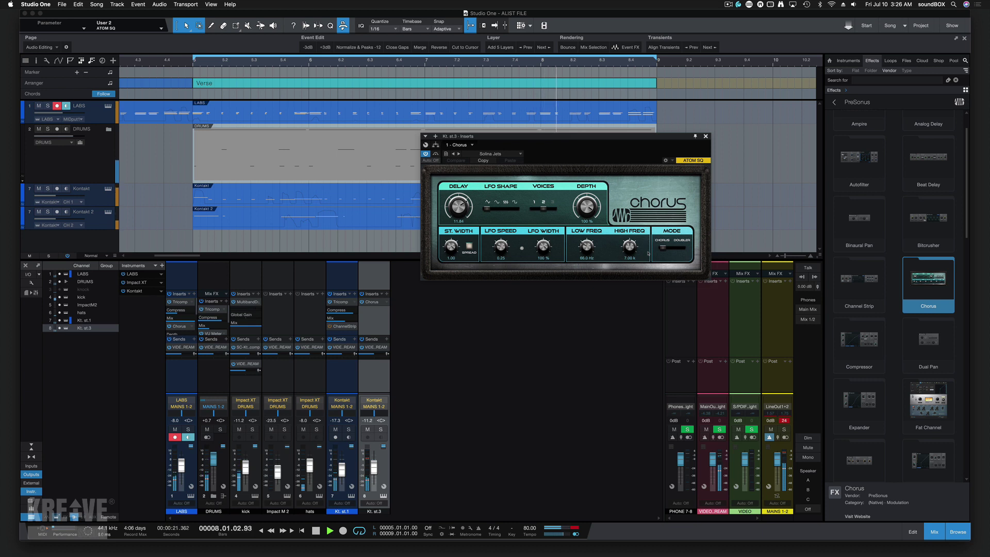
Set the Kt. st.3 Chorus to 81.5 % Depth and Doubler mode, stop playback and close the effect.
left_click(587, 206, "super")
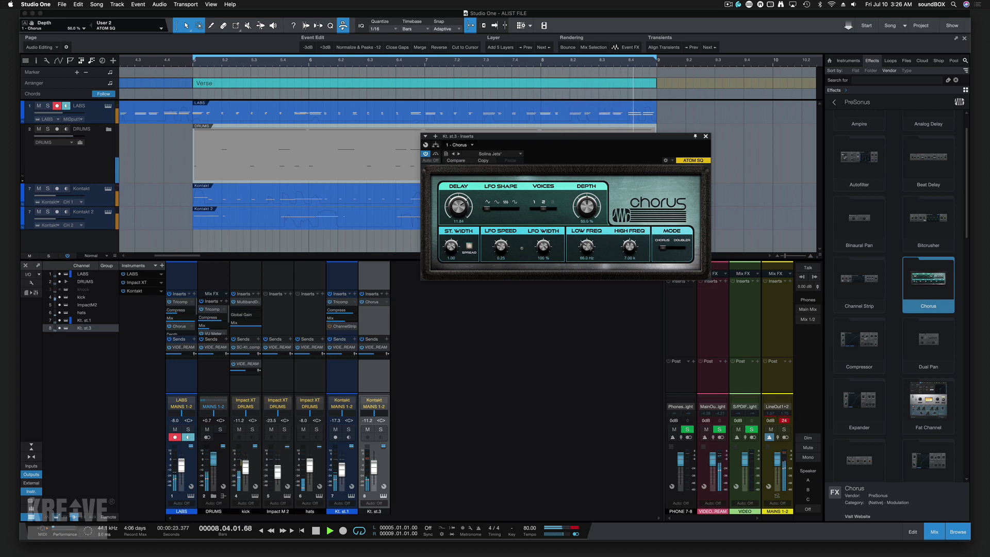
left_click_drag(591, 220, 590, 207)
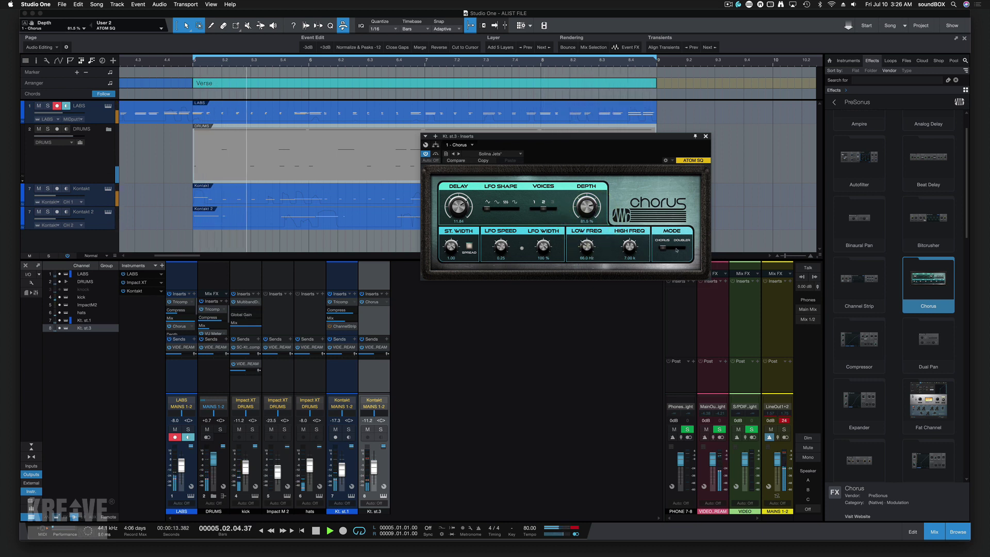
left_click(679, 248)
key("space")
left_click(705, 136)
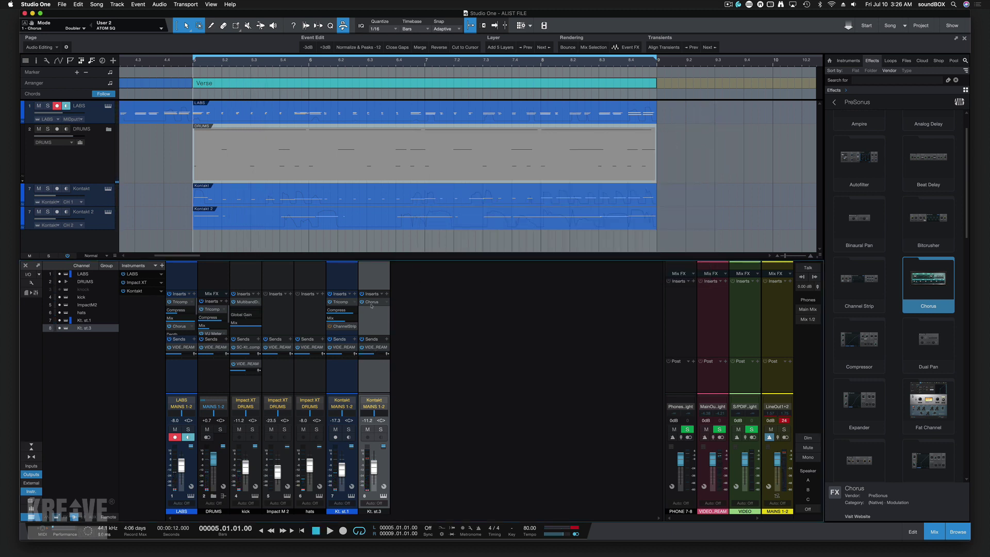
Create a Chorus FX send from the Kt. st.3 insert and bypass the original insert.
left_click_drag(373, 304, 376, 371)
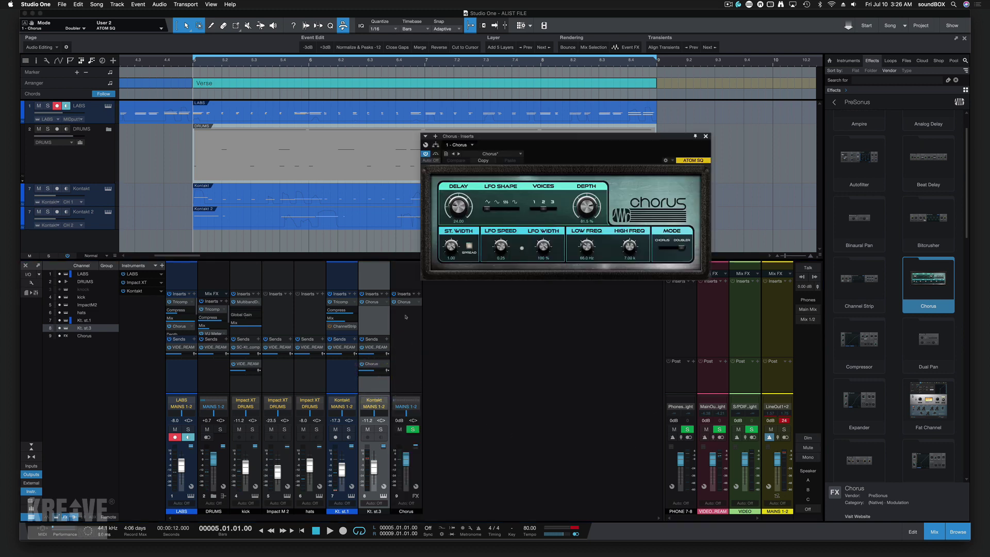
left_click(362, 301)
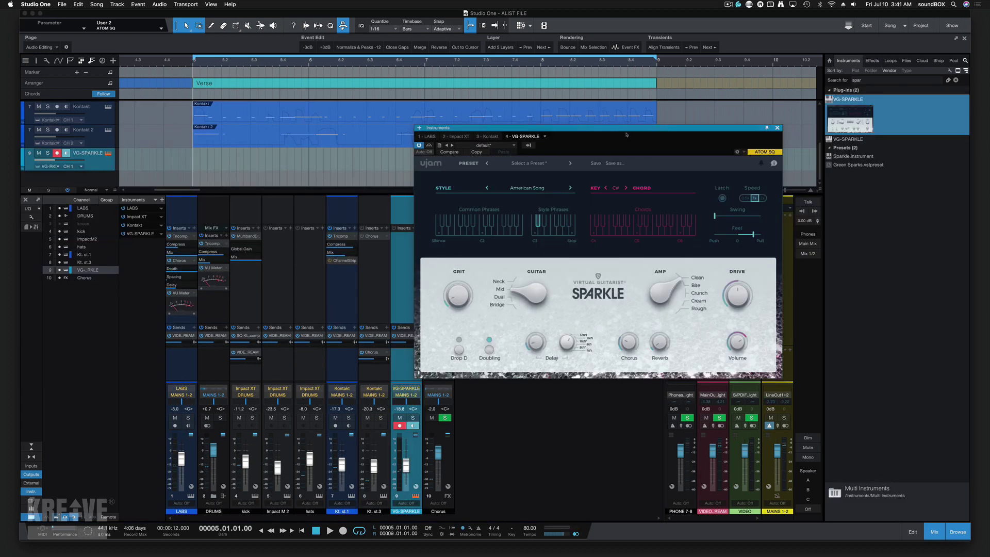
Move the VG-SPARKLE window clear of the tracks and record a guitar part on its track over the Verse.
left_click_drag(626, 134, 746, 103)
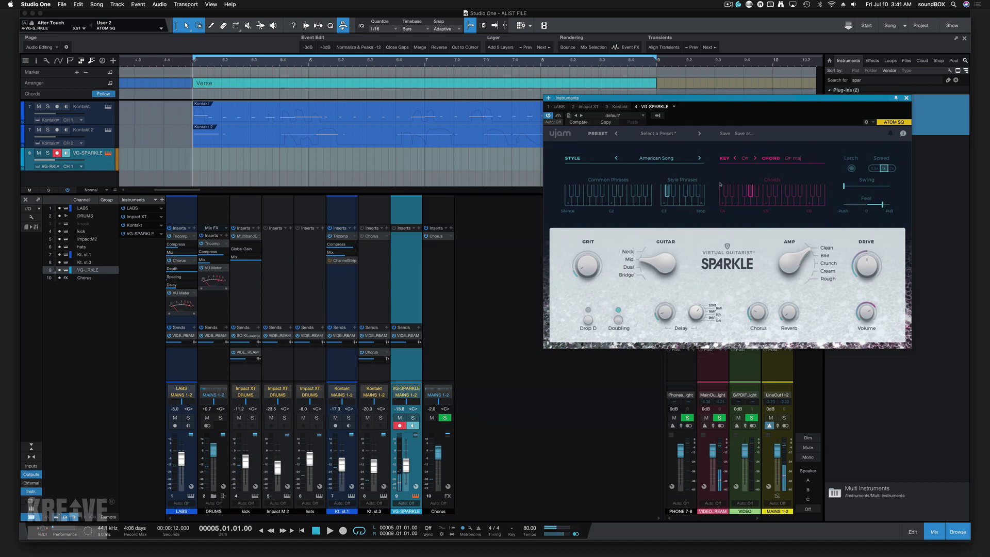
left_click_drag(713, 102, 707, 238)
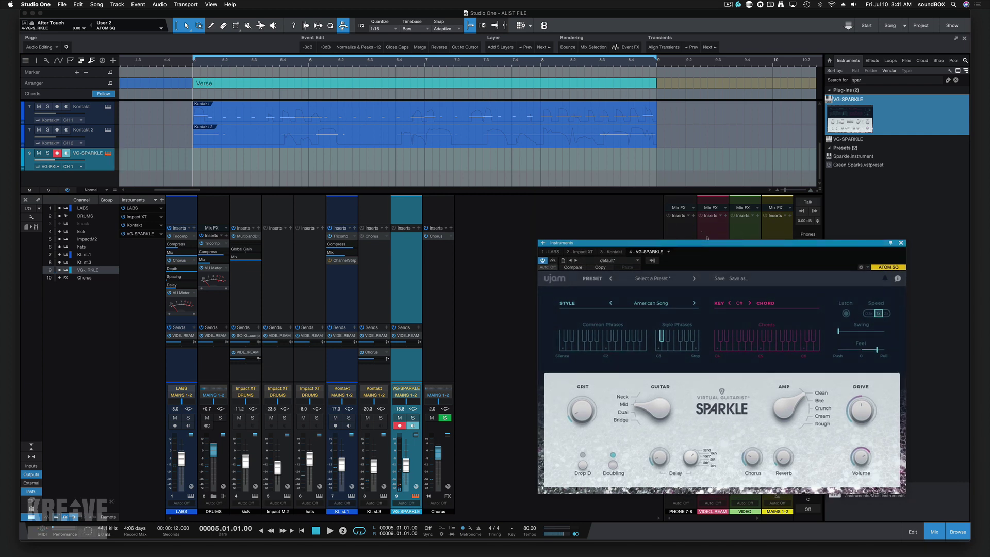
key("KP_Multiply")
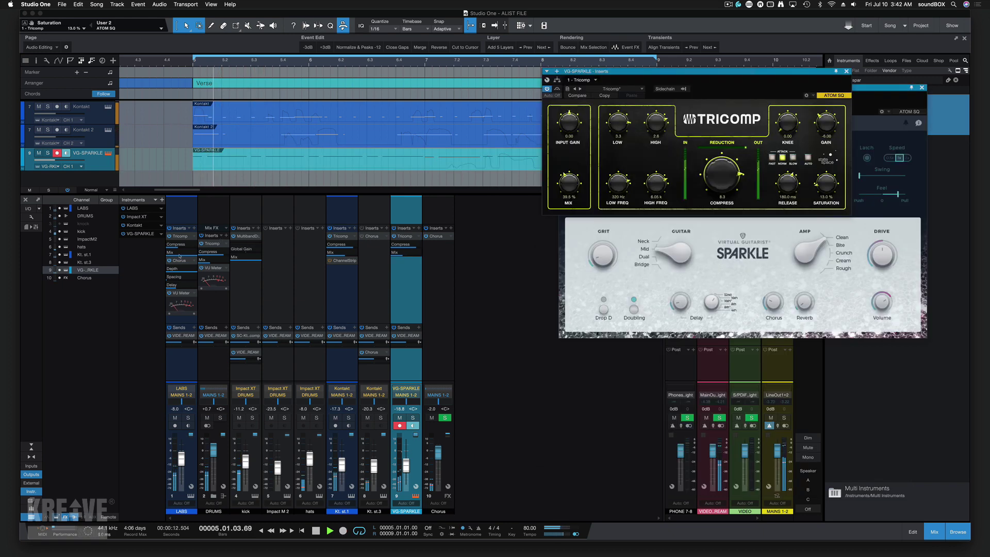
Copy the LABS Chorus to the VG-SPARKLE channel, compare its Acoustic and Acoustic Strumming presets, and load Acoustic Guitar.
left_click_drag(179, 261, 407, 261)
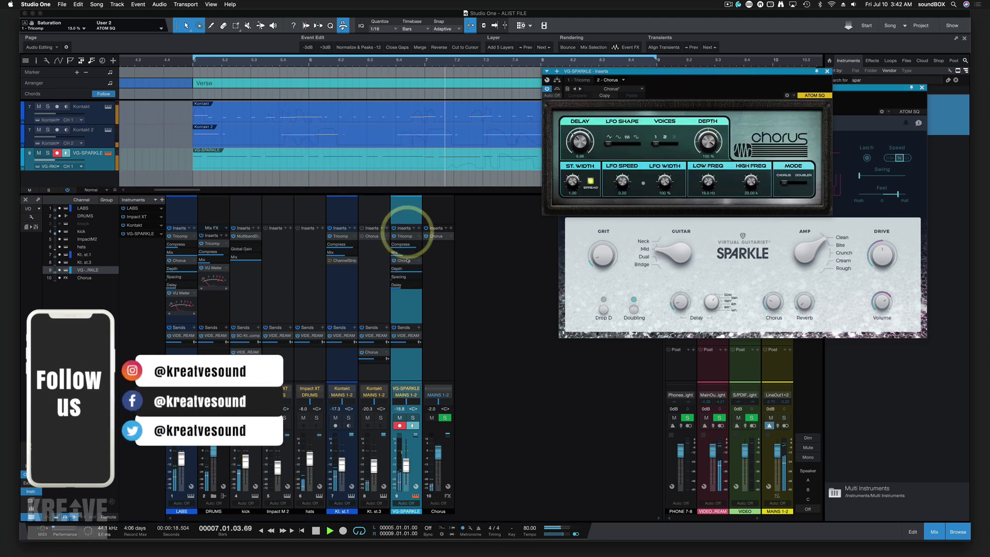
left_click(620, 89)
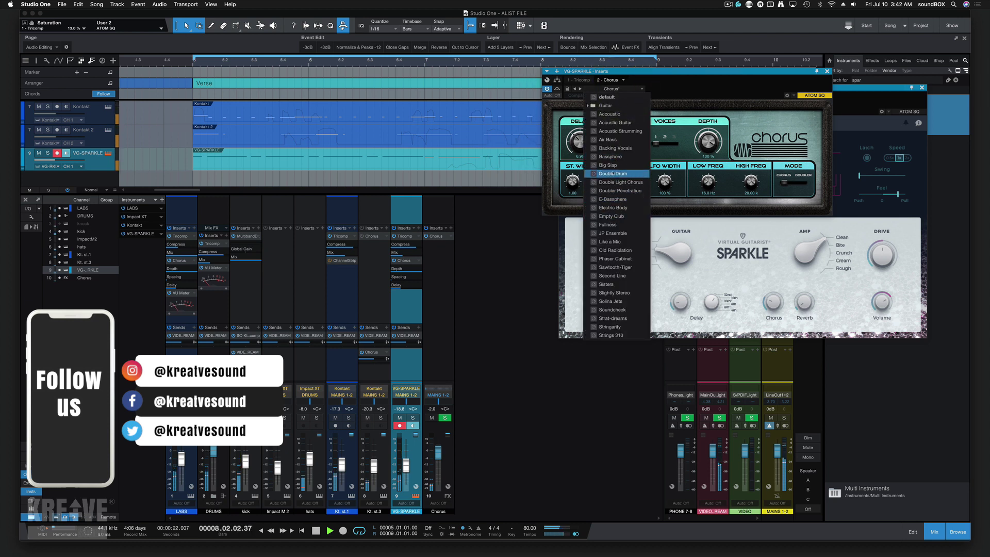
left_click(619, 124)
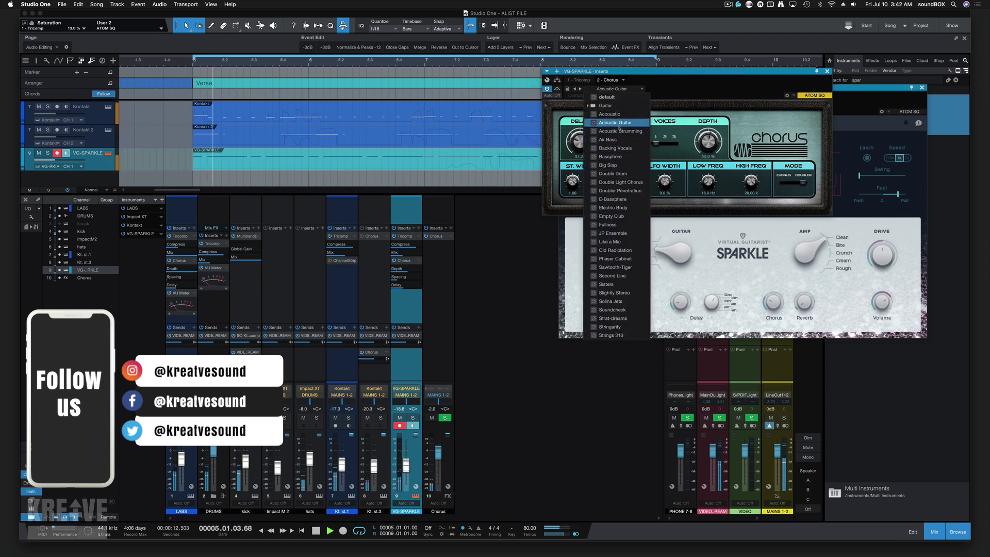
left_click(612, 115)
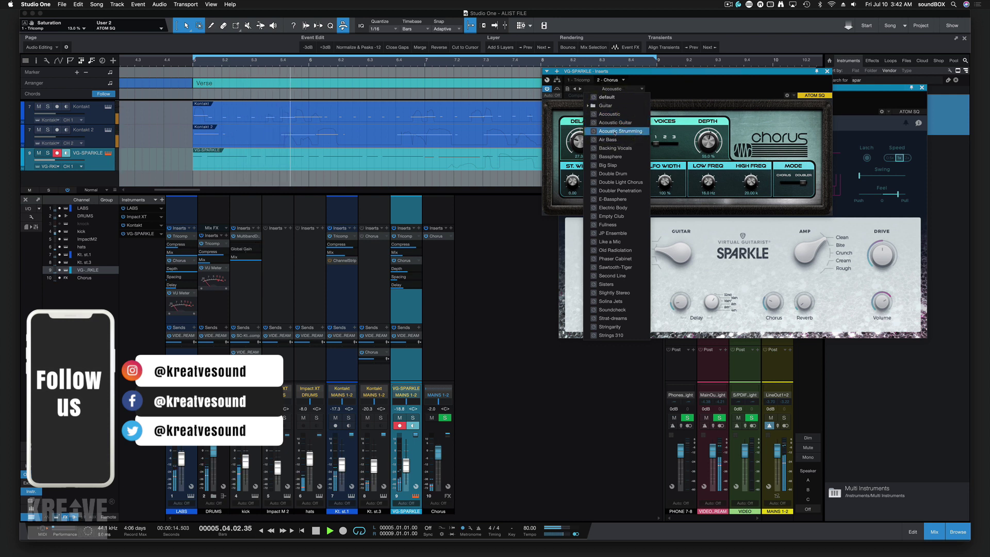
left_click(615, 132)
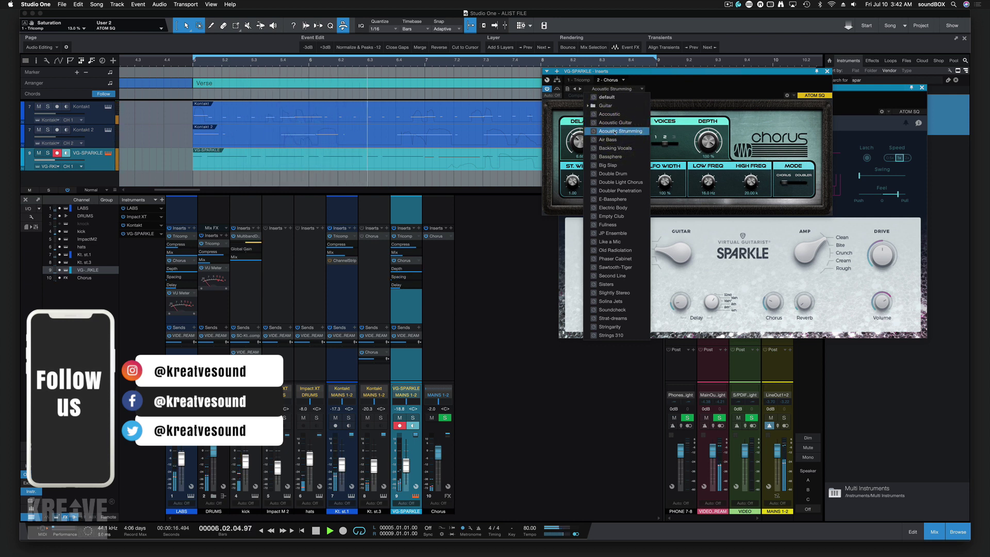
left_click(615, 123)
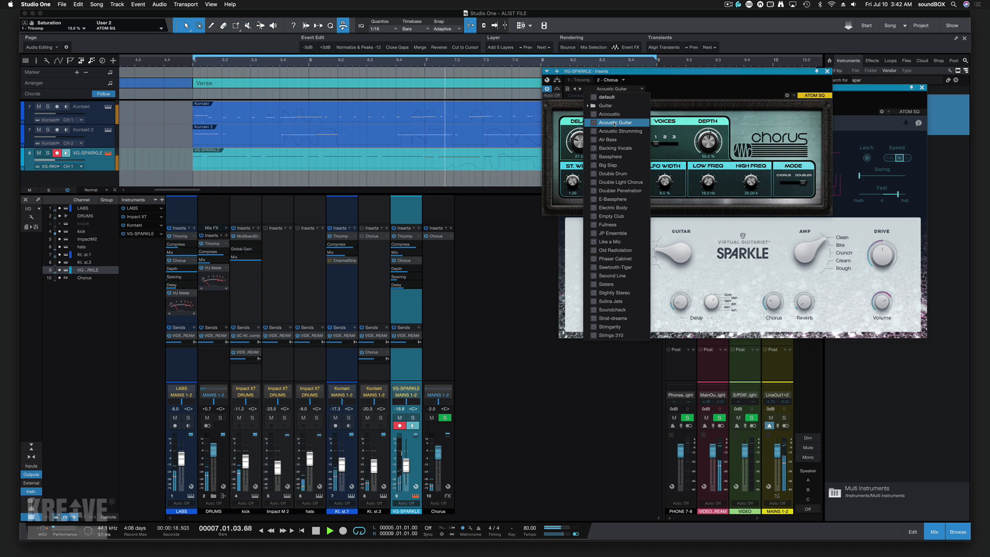
left_click(756, 119)
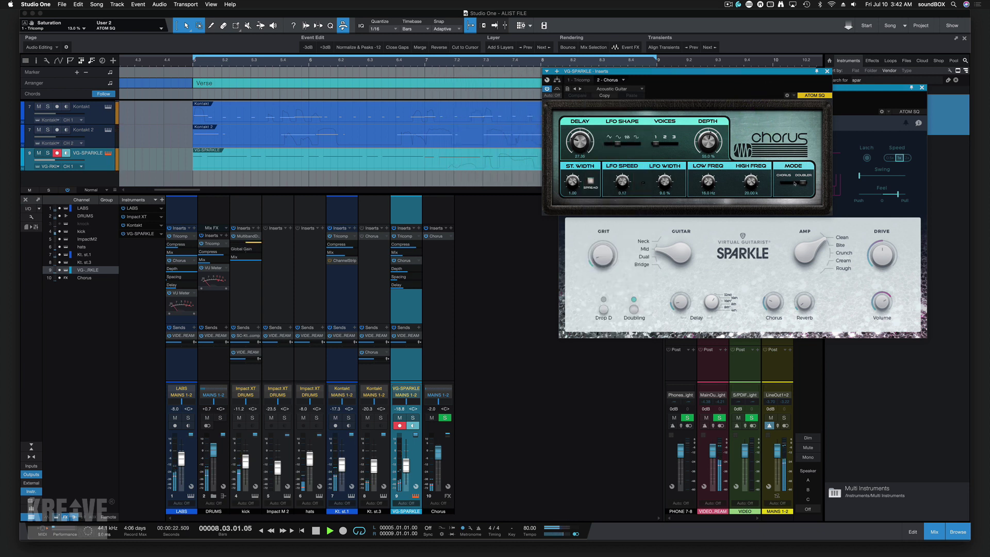
Switch the VG-SPARKLE Chorus from Doubler to Chorus mode and adjust its stereo width.
left_click_drag(795, 183, 784, 183)
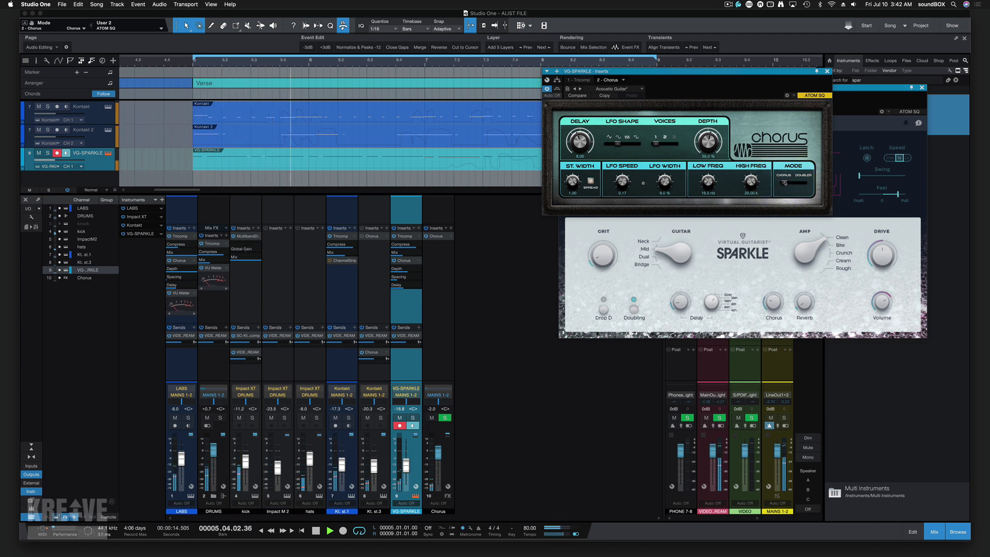
left_click_drag(572, 181, 571, 183)
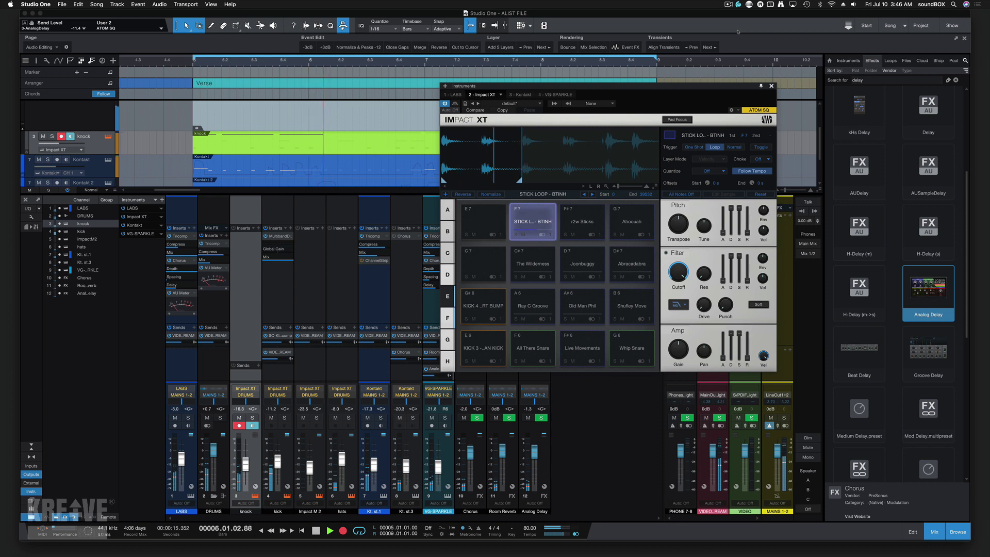
Move the Impact XT window down off the arrangement and open the knock part for editing.
left_click_drag(651, 86, 677, 193)
left_click(678, 192)
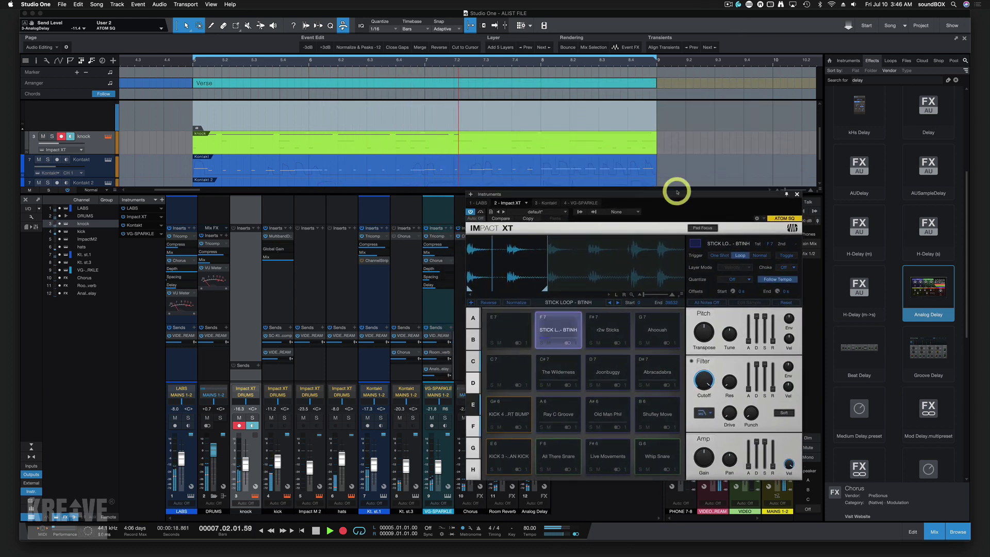
double_click(598, 144)
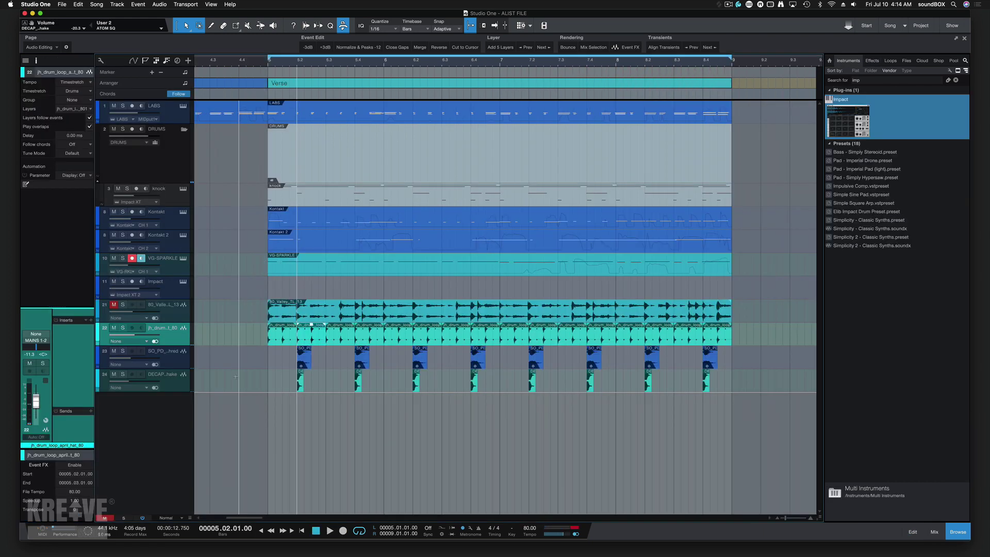
Enlarge the tracks and timeline around the start of the Verse to examine the drum loop layers.
key("shift+e")
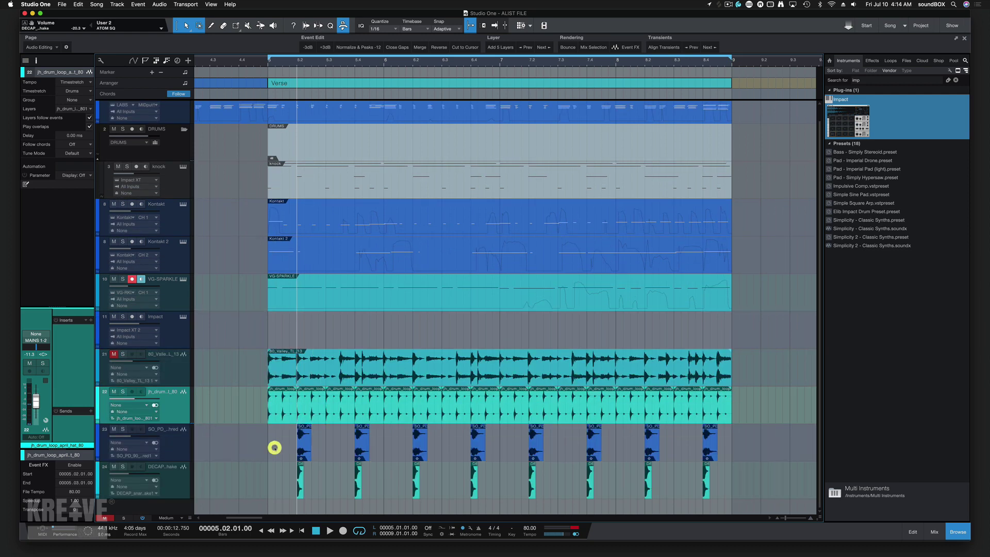
key("shift+e")
key("e")
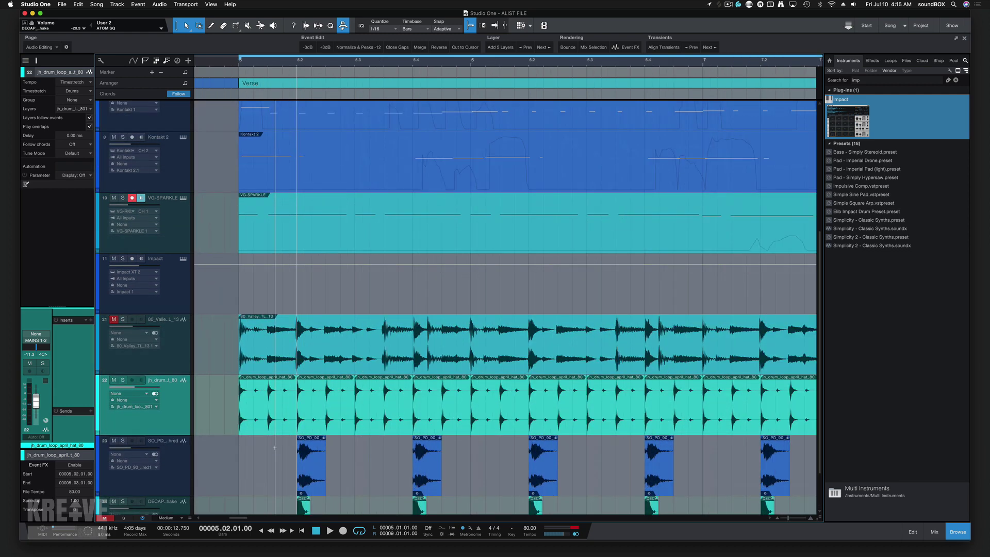
key("e")
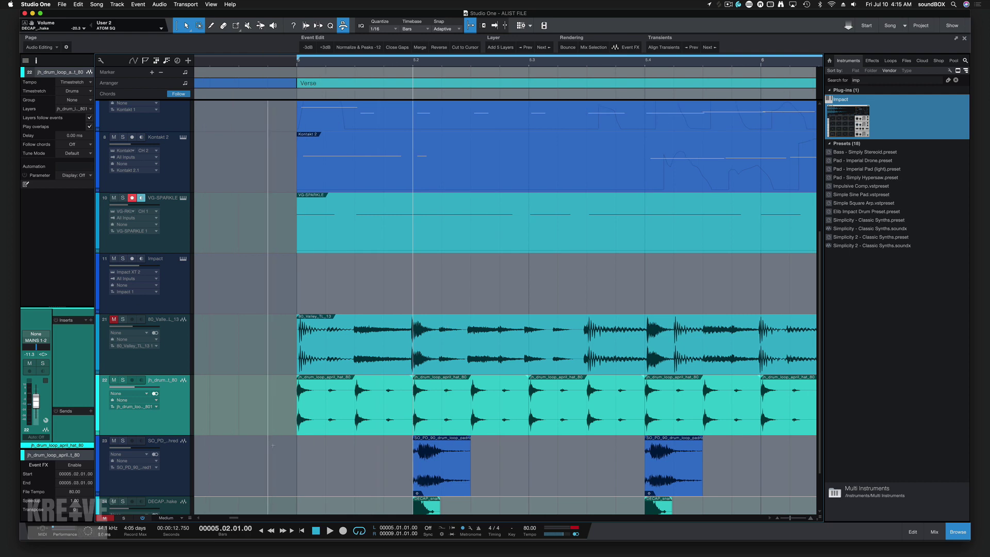
Enable the gain envelope on the jh_drum_loop_april_hat_80 events at the start of the Verse.
key("shift+e")
key("e")
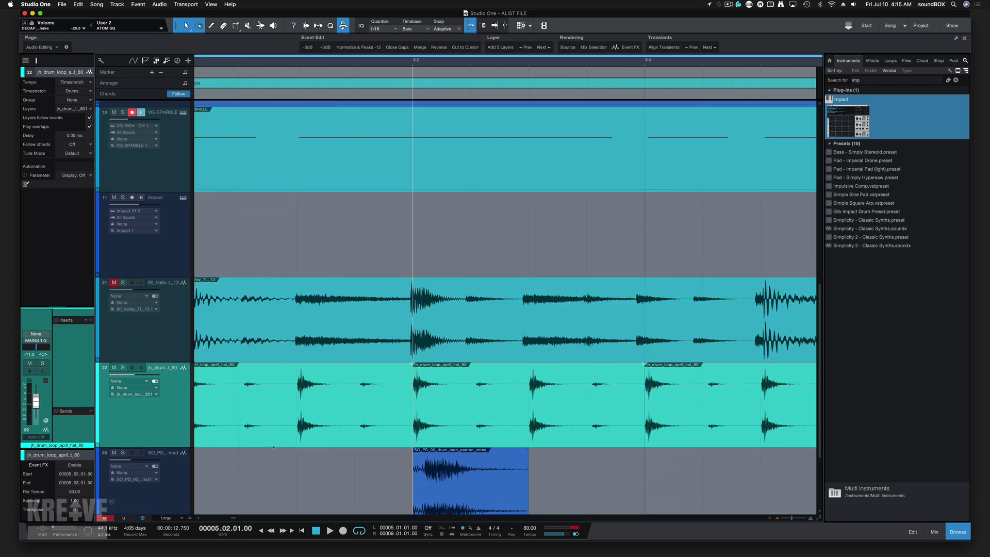
scroll(268, 444, "left", 3)
right_click(391, 416)
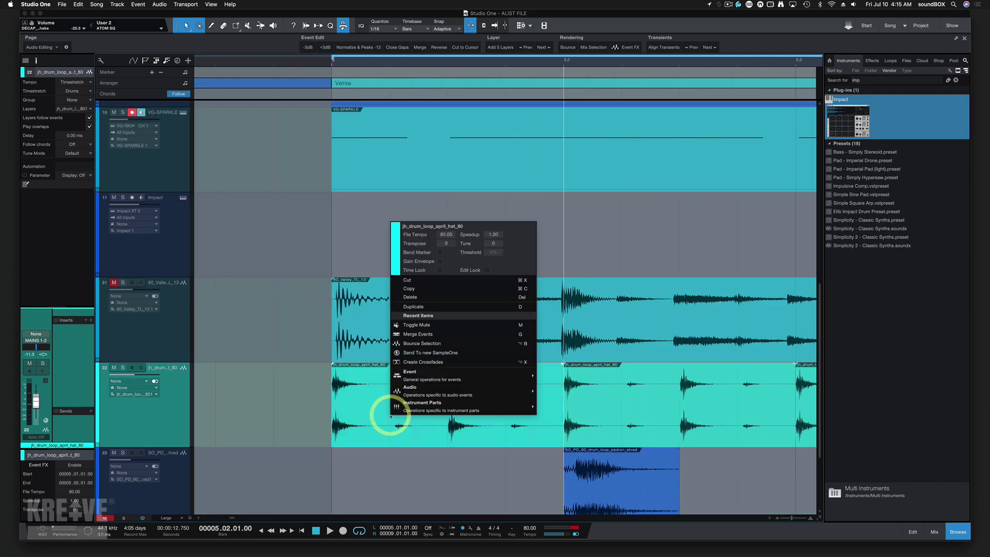
left_click(439, 263)
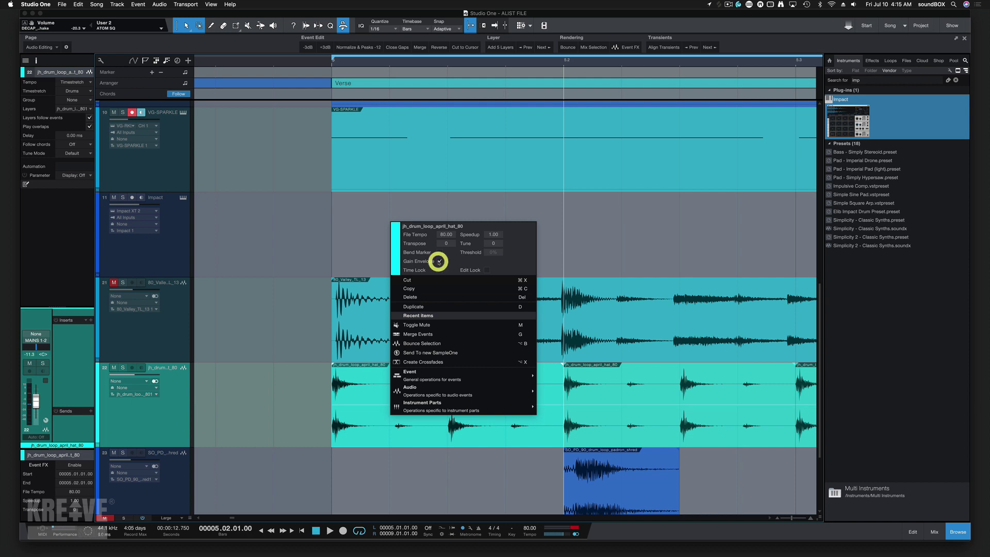
left_click(456, 441)
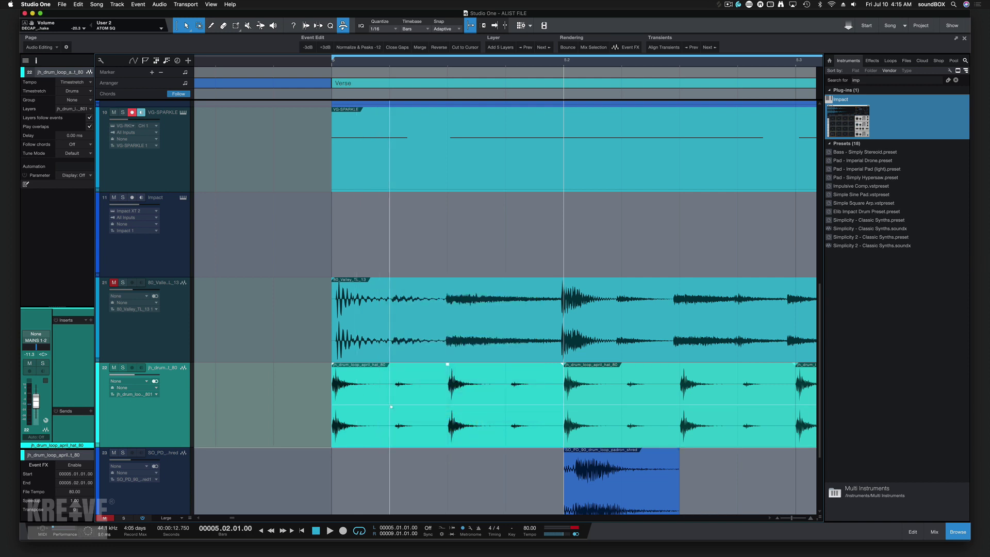
Add gain envelope points that lower each april hat event's level after its first sixteenth note, and check the repeats with playback.
left_click(389, 404)
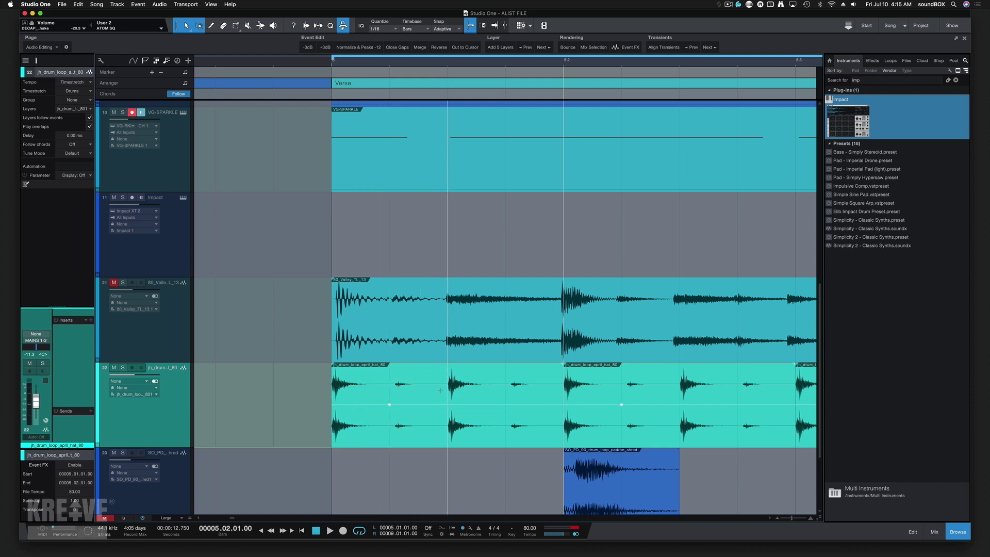
left_click(563, 406)
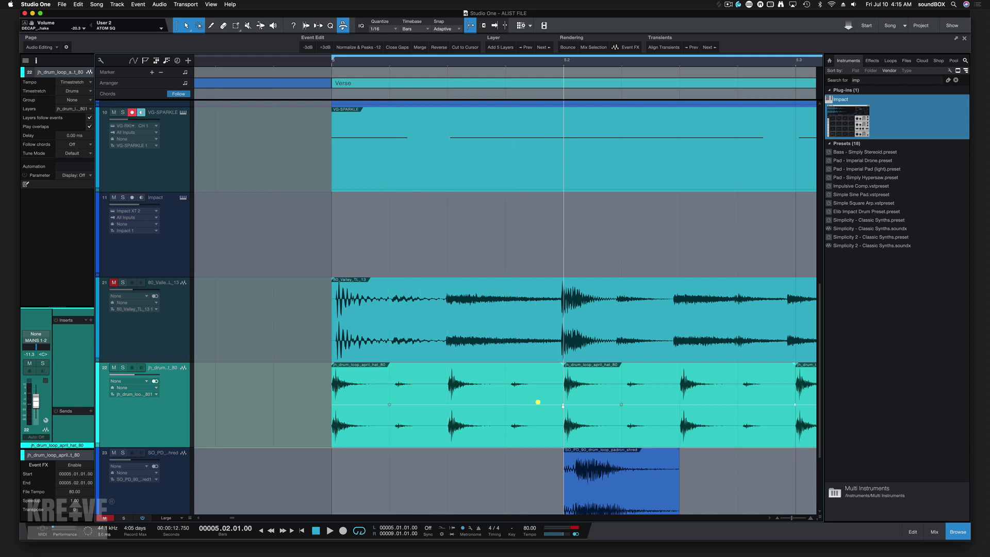
left_click_drag(476, 404, 477, 423)
scroll(477, 393, "right", 5)
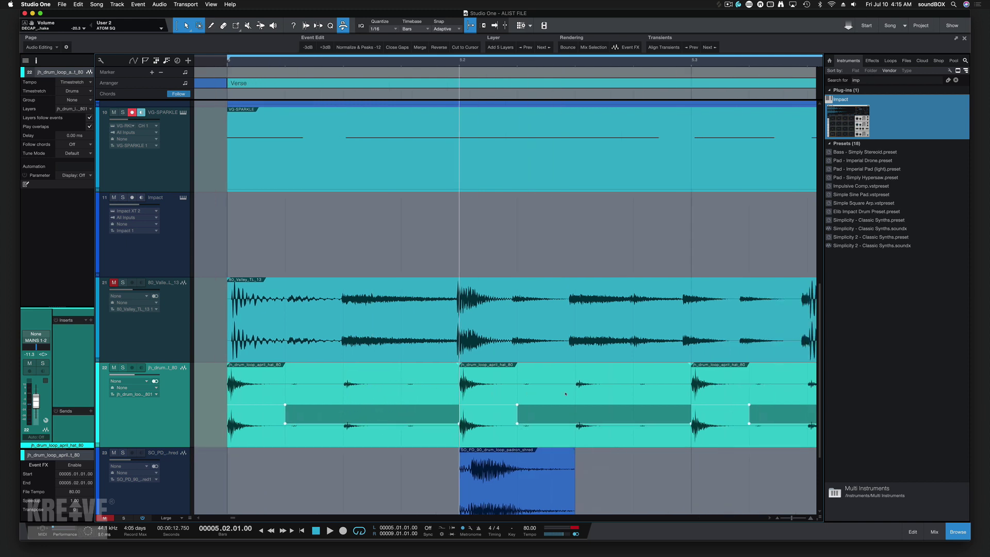
key("w")
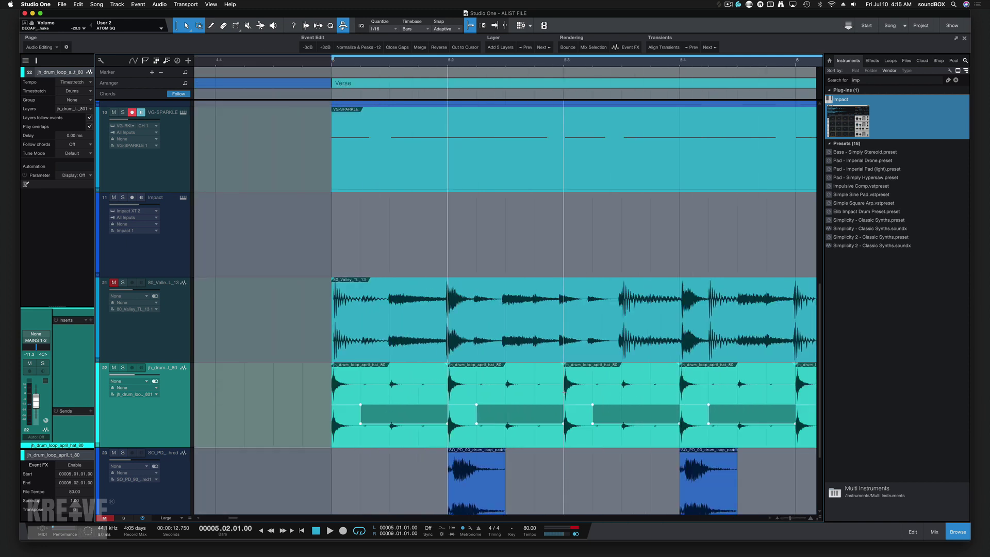
scroll(564, 395, "right", 5)
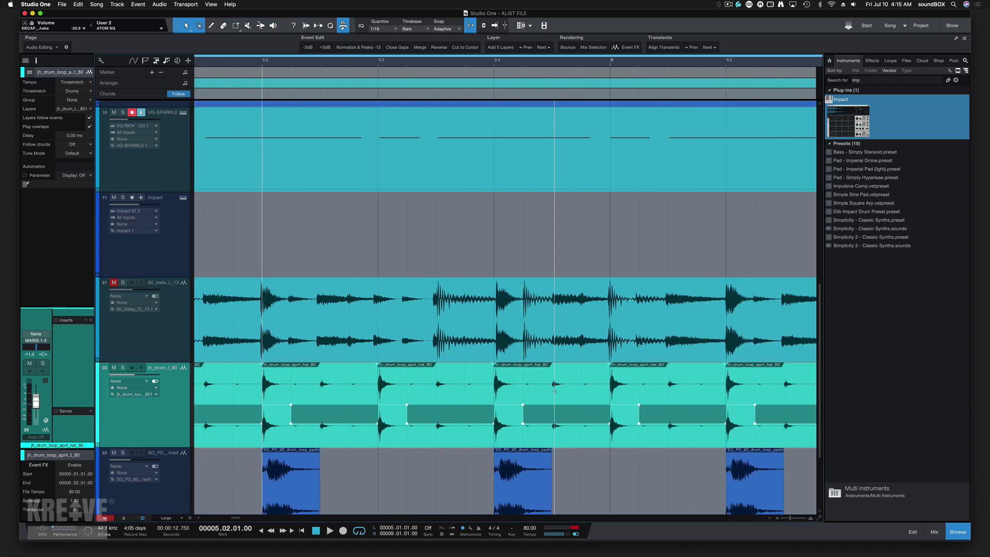
scroll(557, 388, "left", 3)
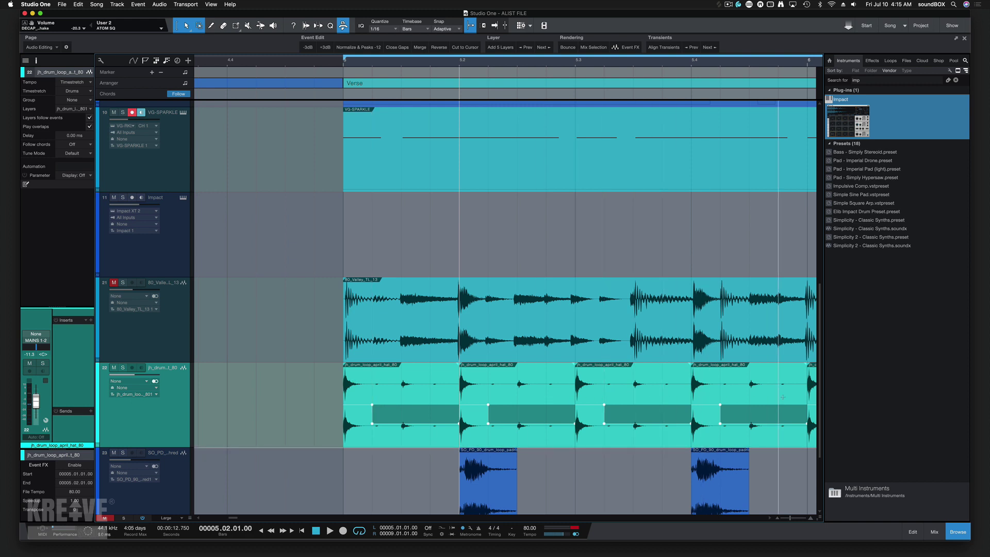
scroll(782, 397, "right", 5)
scroll(783, 397, "left", 5)
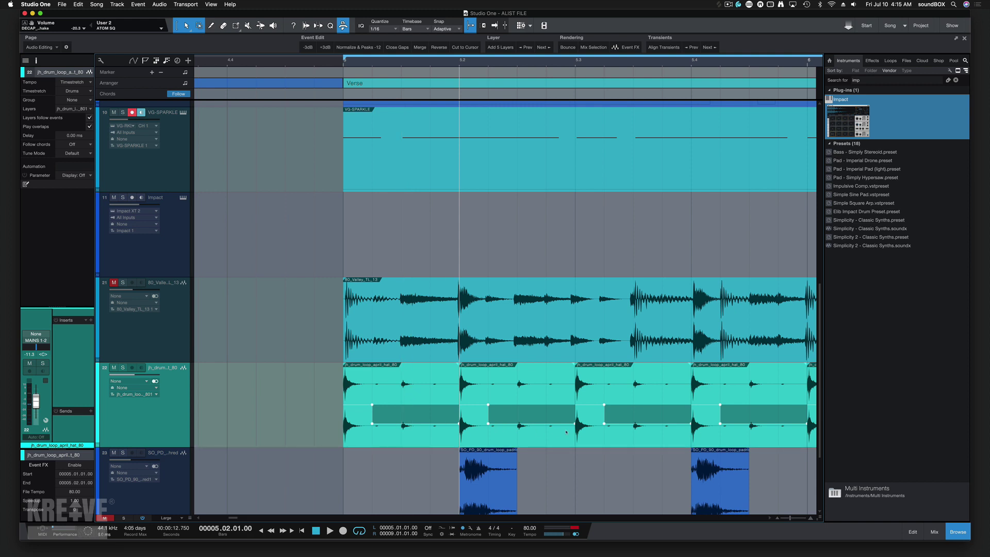
key("s")
key("space")
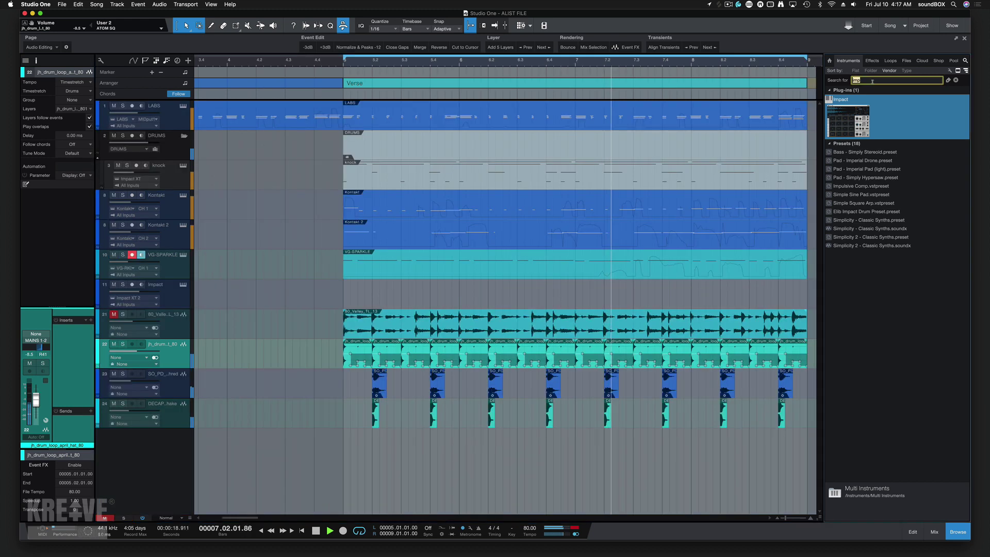
Search the effects for "red" and insert RedlightDist on the jh_drum_loop_april_hat_80 track.
type("red")
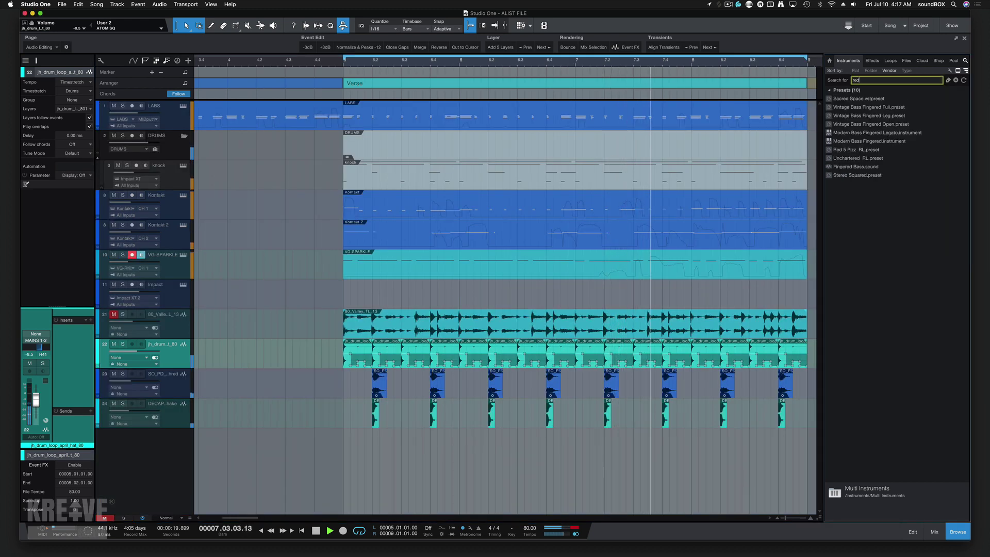
left_click(872, 60)
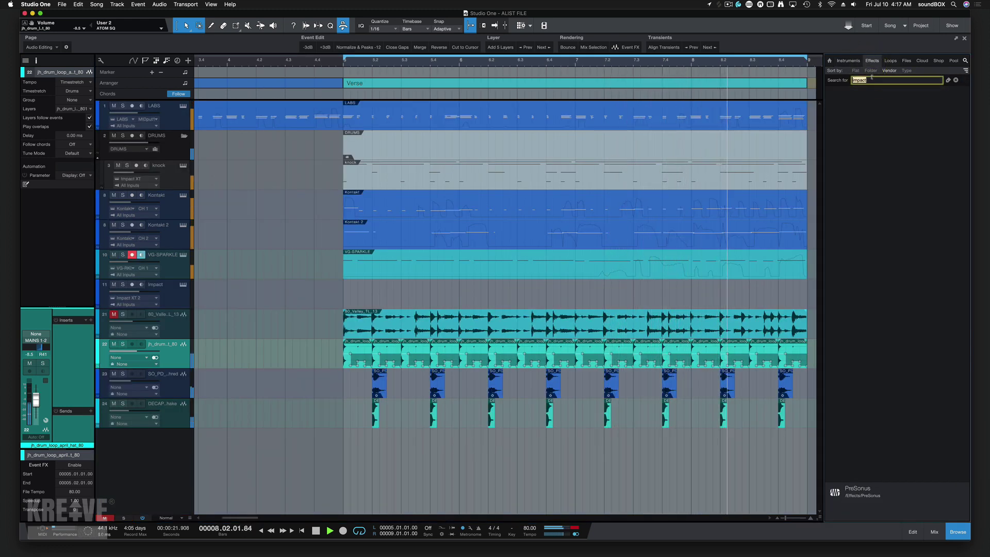
type("red")
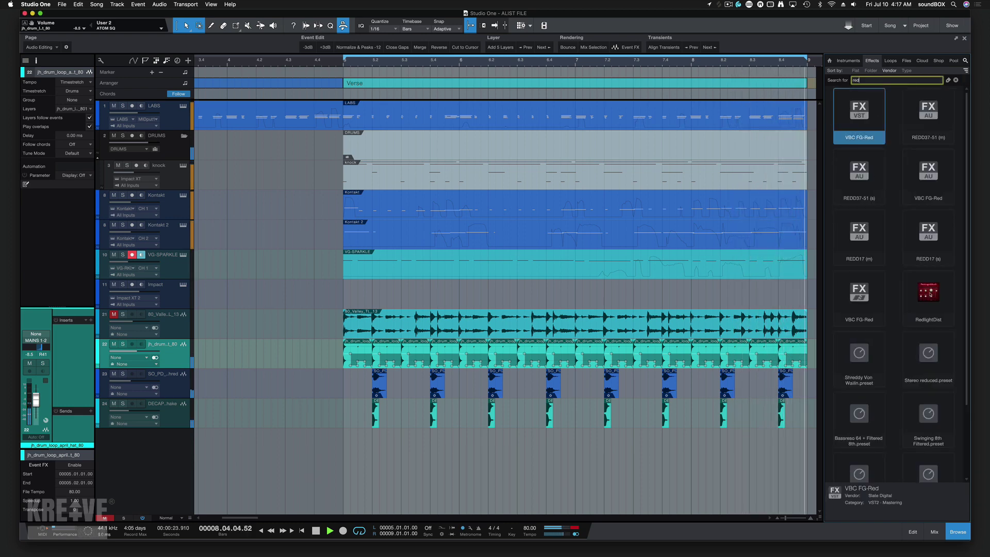
left_click_drag(928, 293, 758, 354)
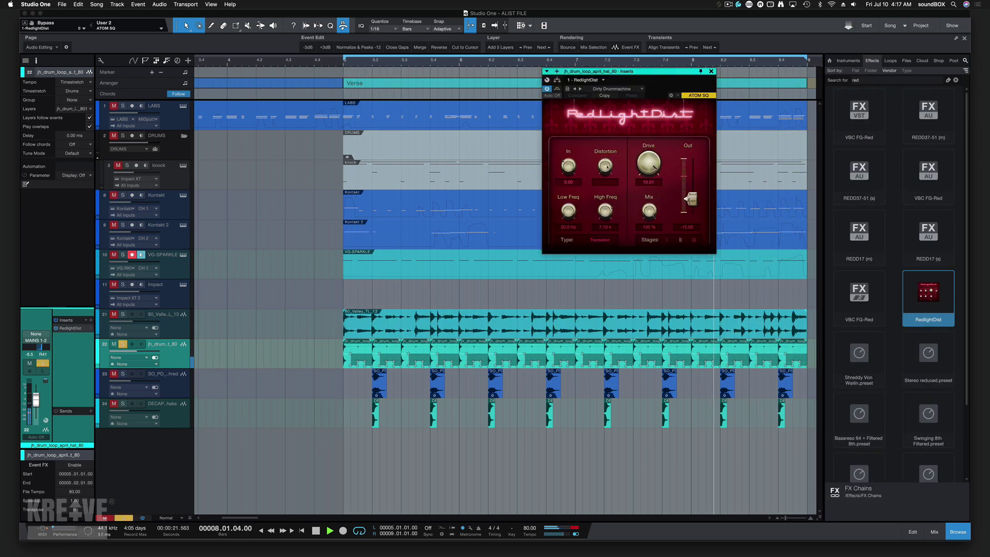
Move the four audio loop tracks, from 80_Valley_TL_13 to the DECAP snare, into the DRUMS folder and close the inserts window.
left_click(168, 410)
key("space")
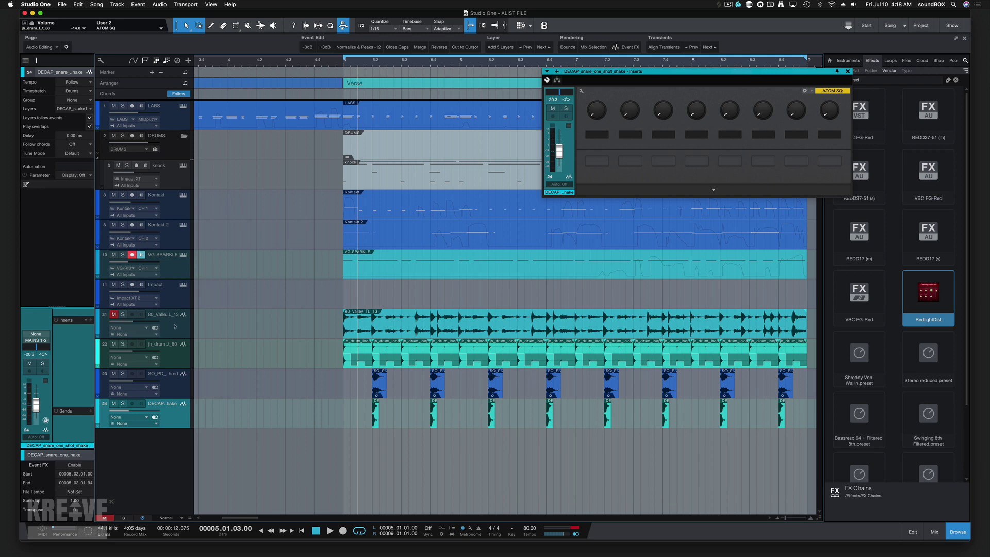
left_click(175, 327, "shift")
left_click_drag(175, 327, 178, 152)
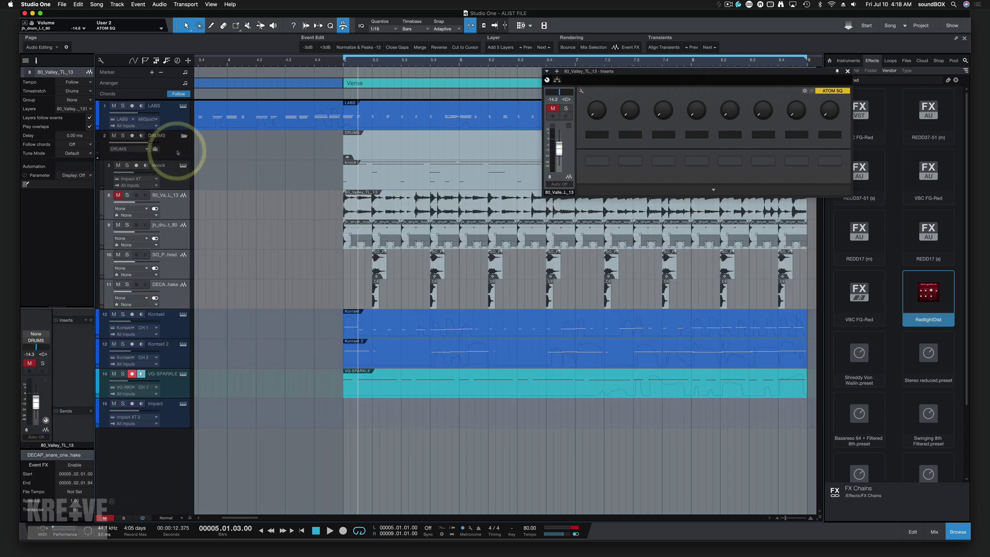
key("space")
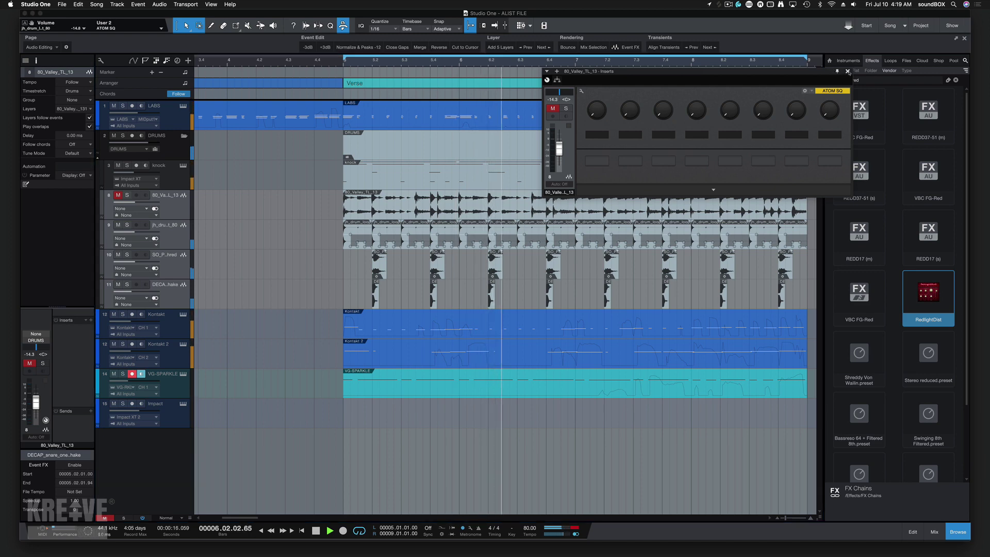
left_click(847, 71)
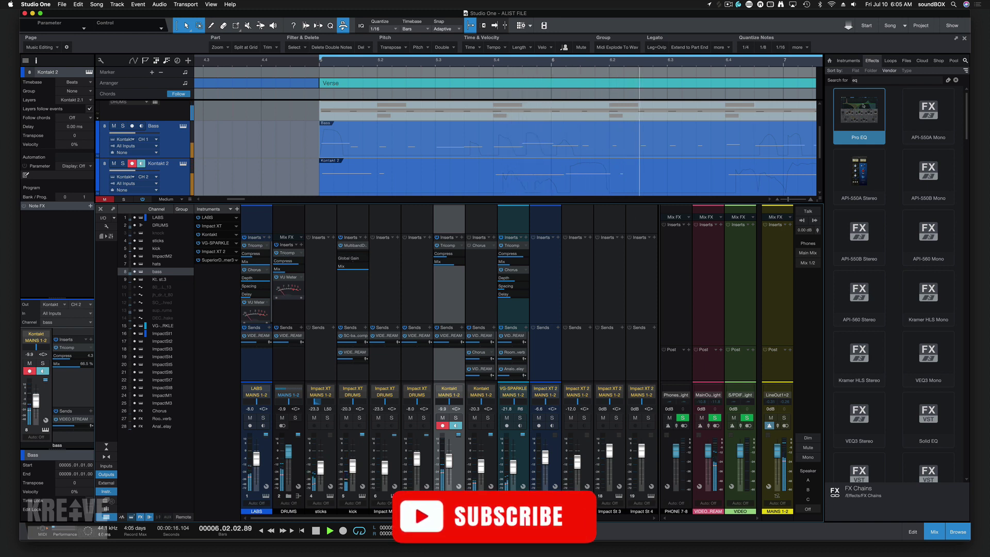
Search the effects for "comp", insert Compressor after Tricomp on the bass channel, and feed its sidechain from knock.
left_click(887, 79)
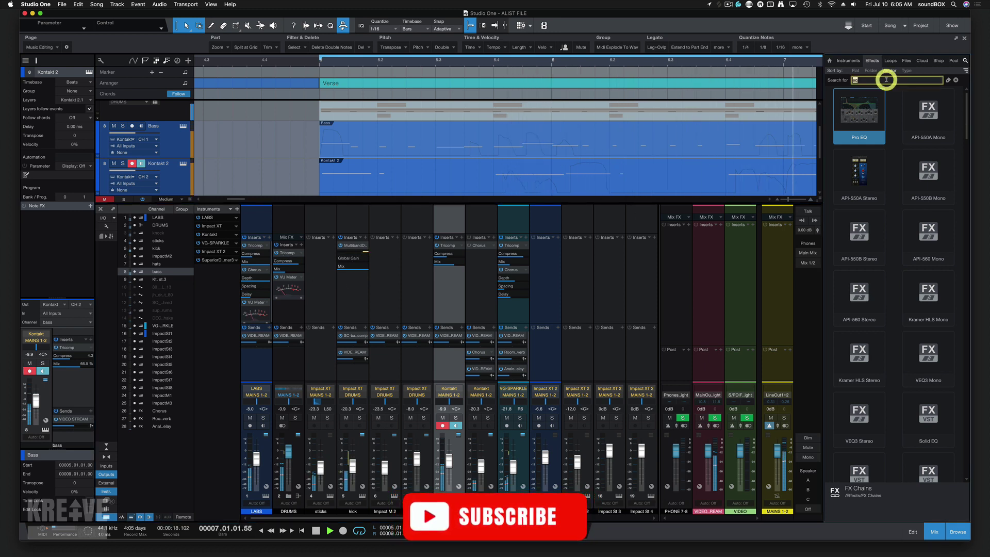
type("comp")
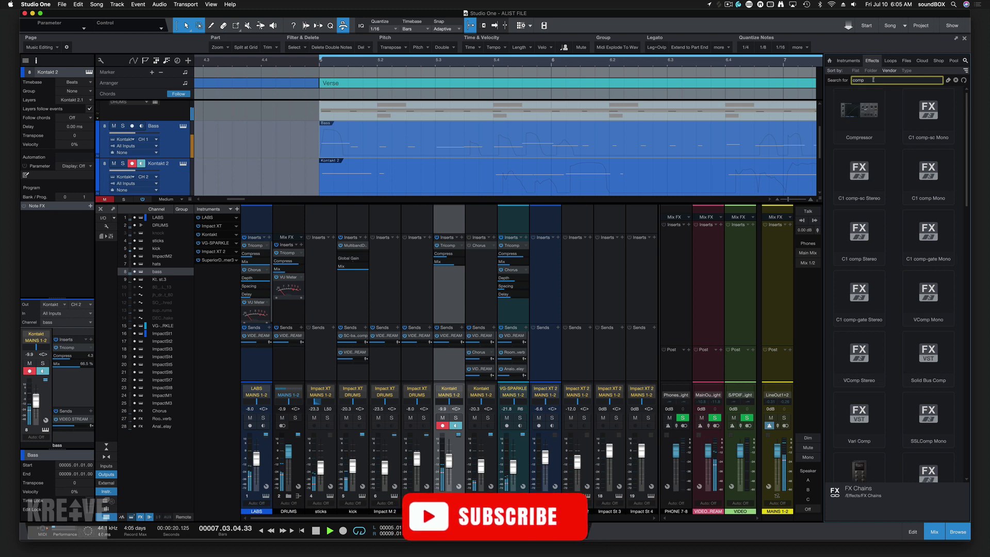
left_click_drag(859, 116, 450, 277)
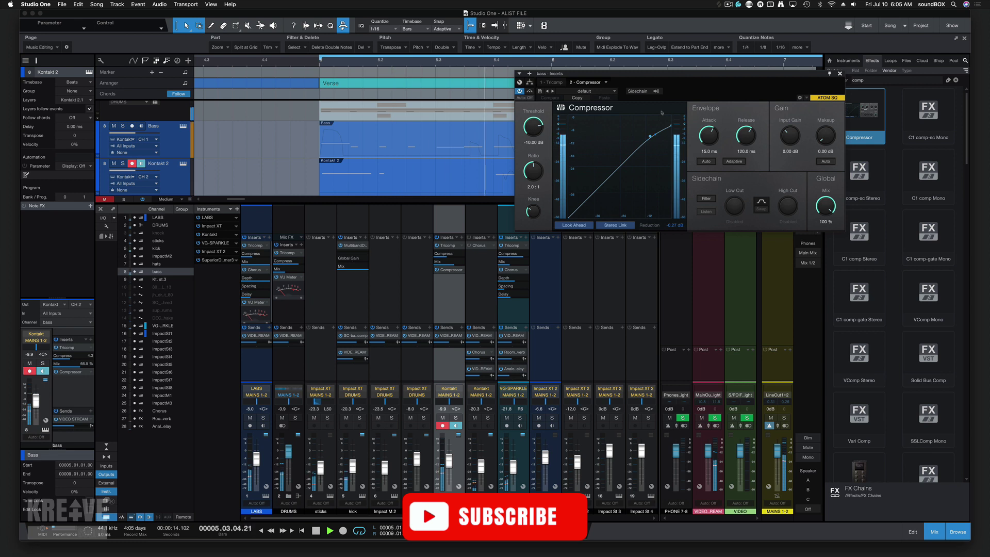
left_click(644, 91)
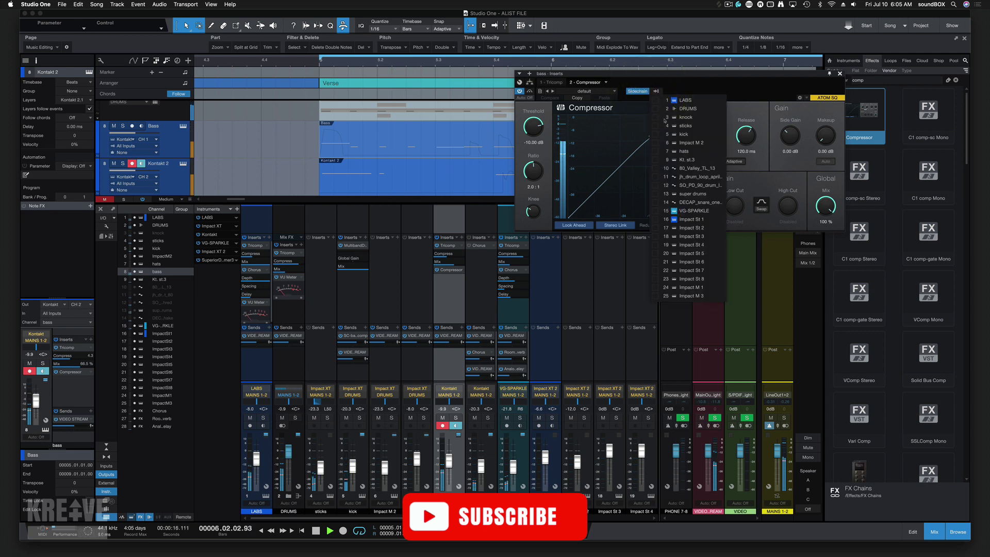
left_click(655, 119)
left_click(747, 116)
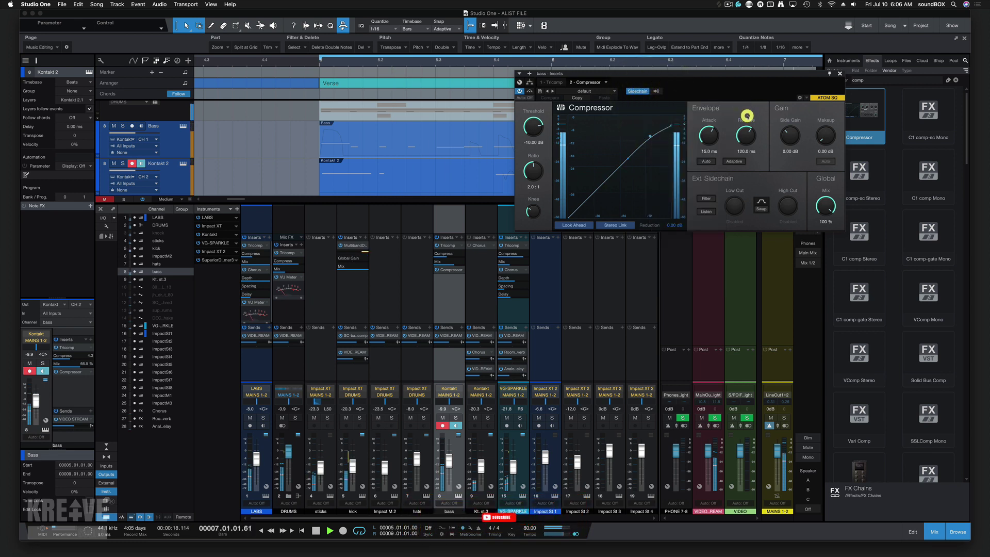
Set the bass Compressor to about -18 dB threshold, 5.1:1 ratio, 1.5 ms attack and 5.1 ms release, and close its window.
left_click_drag(712, 138, 710, 141)
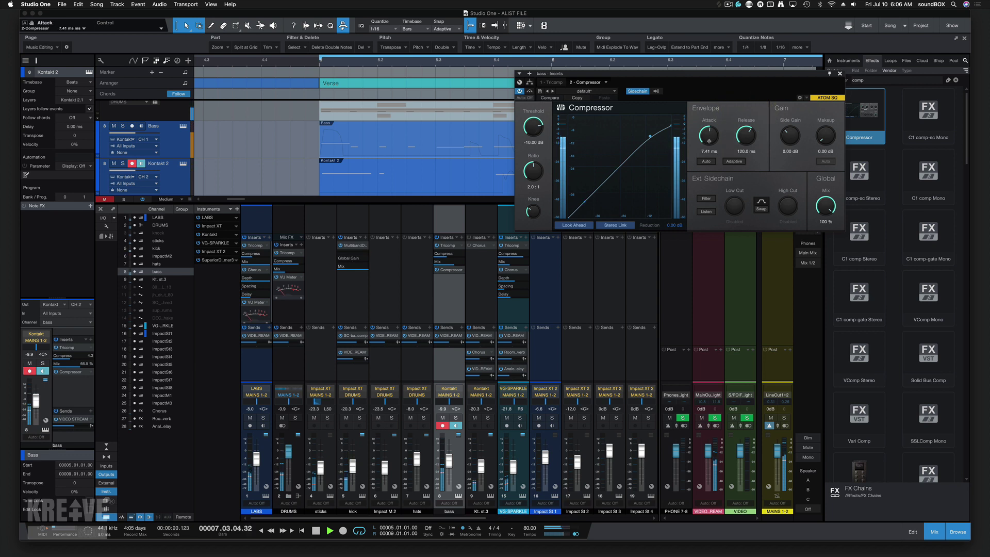
left_click_drag(535, 175, 533, 151)
left_click_drag(702, 135, 738, 149)
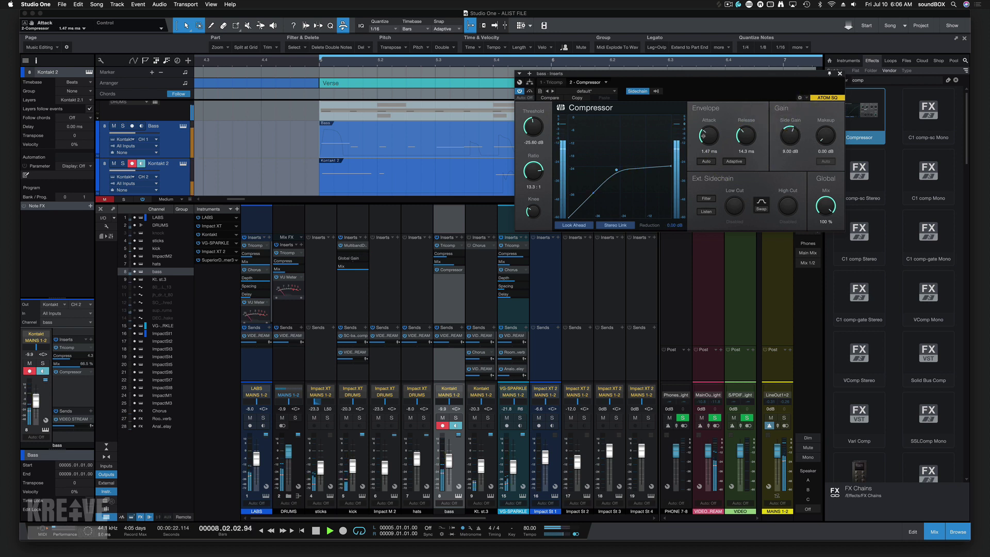
left_click_drag(703, 135, 739, 141)
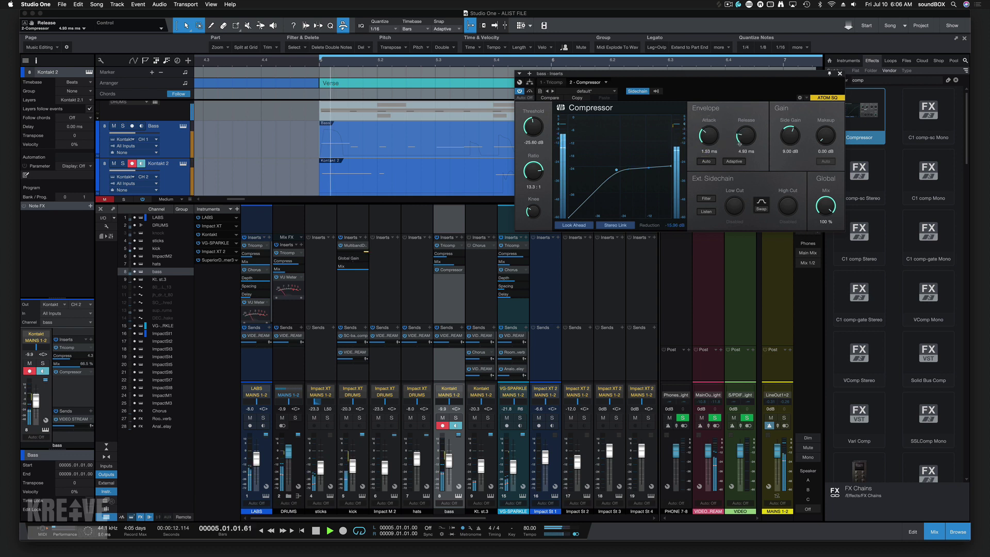
left_click_drag(739, 143, 739, 142)
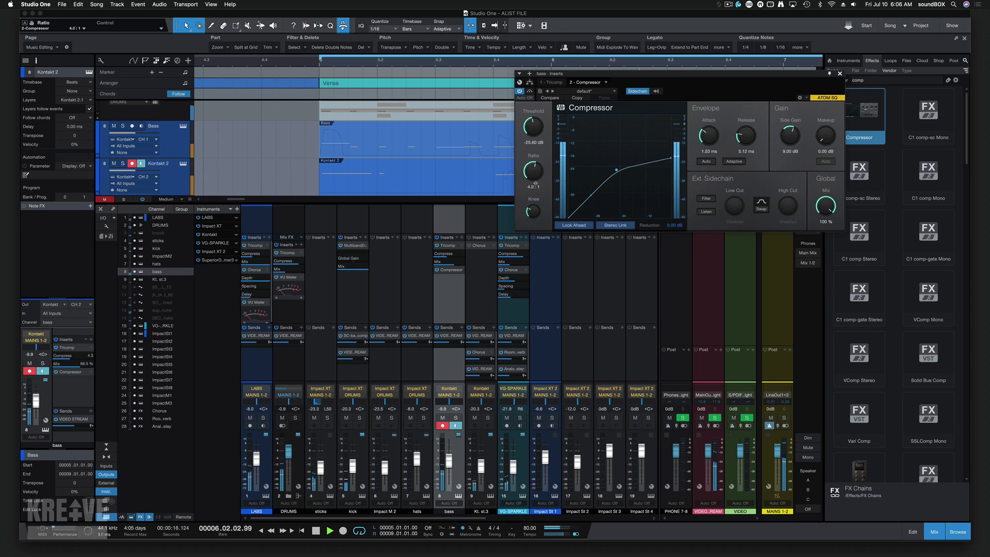
left_click_drag(535, 183, 533, 114)
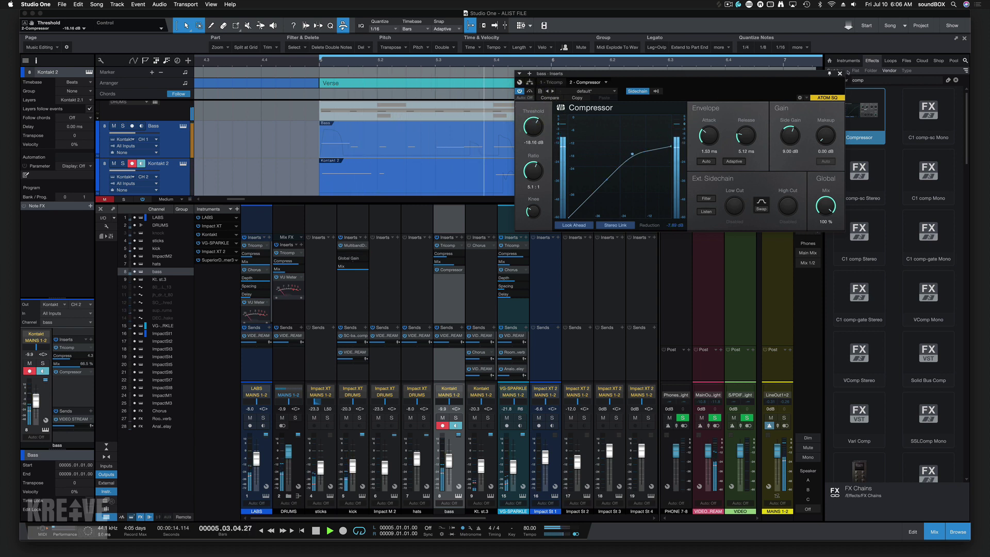
left_click(840, 74)
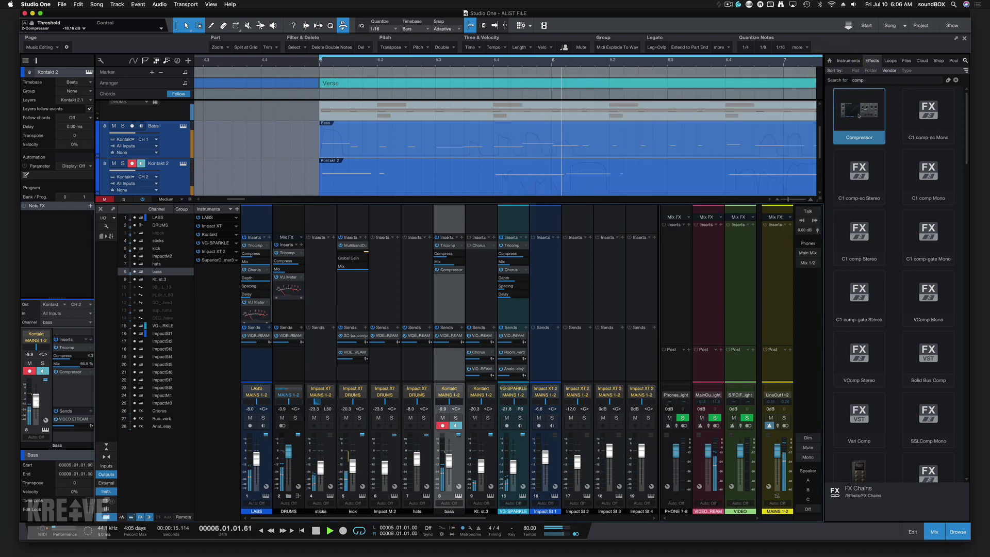
Search the effects for "eq" and insert Pro EQ after the Compressor on the bass channel.
left_click(867, 80)
type("eq")
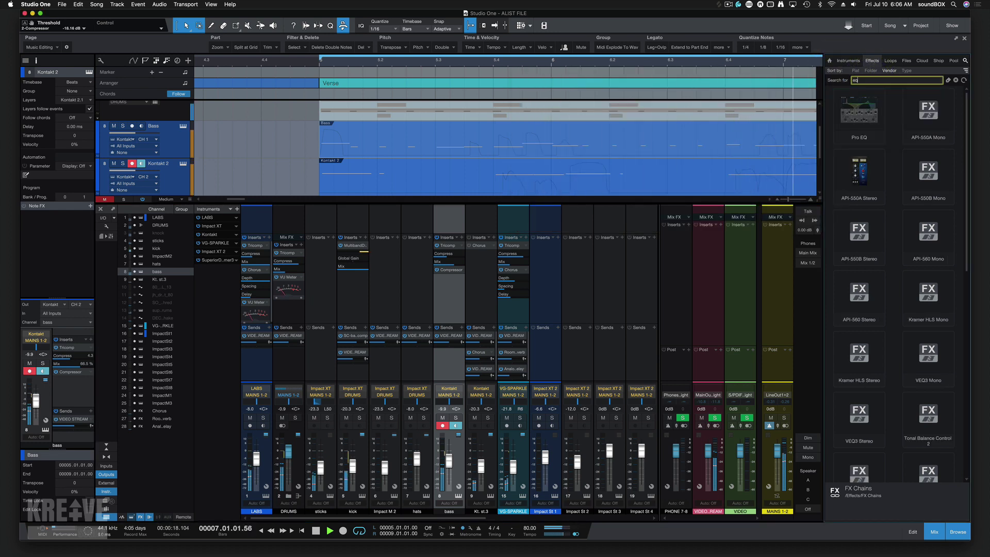
left_click_drag(859, 111, 453, 289)
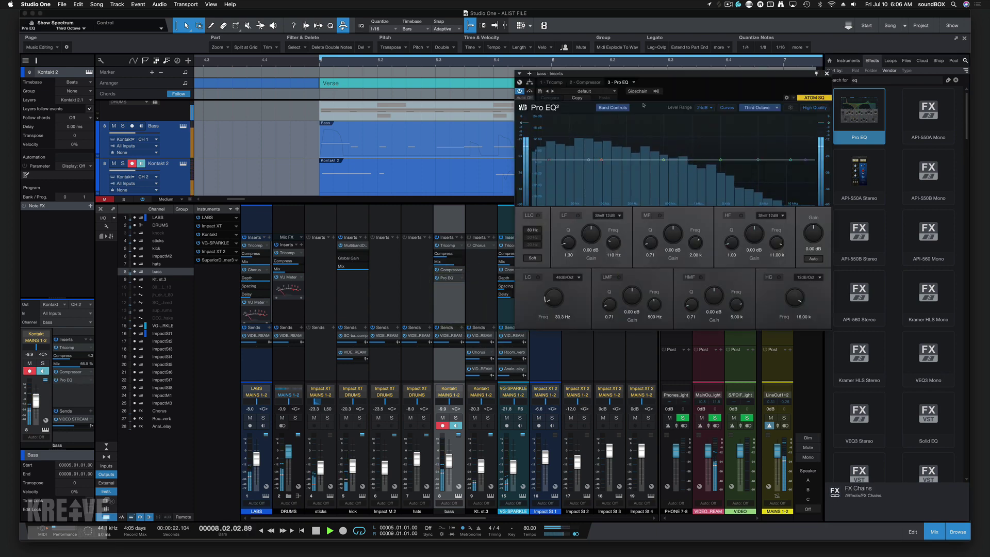
Switch the bass Pro EQ spectrum display to FFT Curve and feed its sidechain from the kick channel.
left_click(648, 92)
left_click(655, 91)
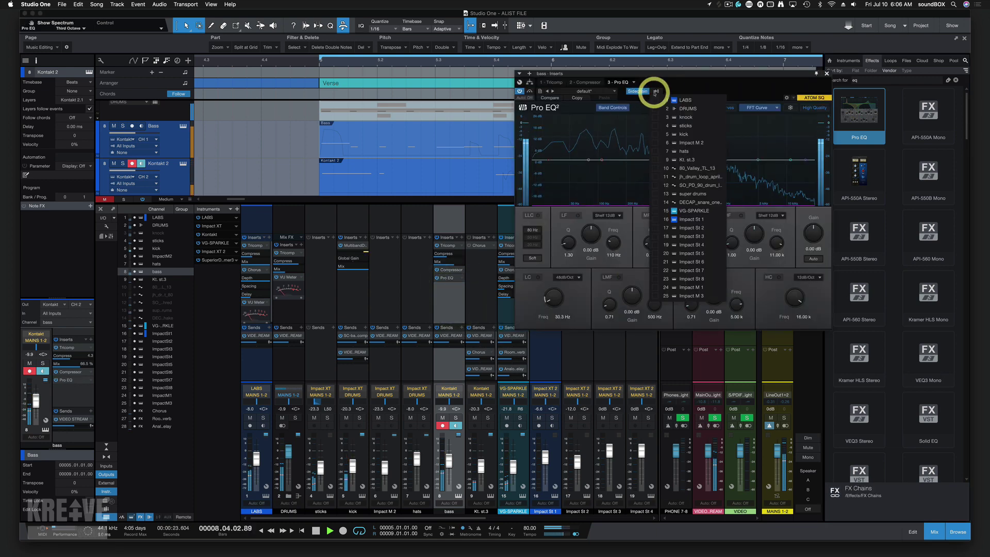
left_click(654, 133)
left_click(603, 162)
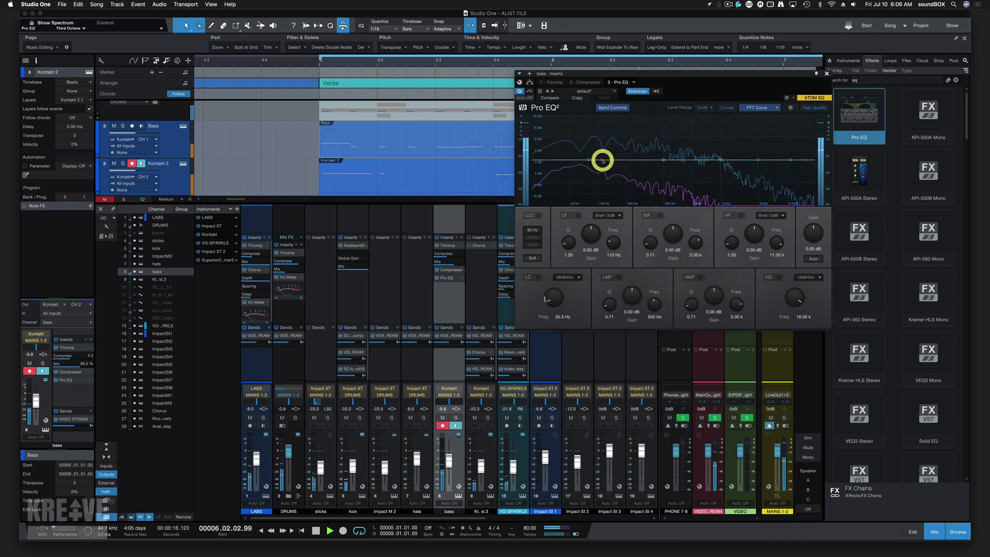
Switch the bass Pro EQ's LF band to Peaking with about -4.4 dB at 60 Hz, and boost MF about 1 dB at 2.3 kHz.
left_click_drag(599, 162, 601, 162)
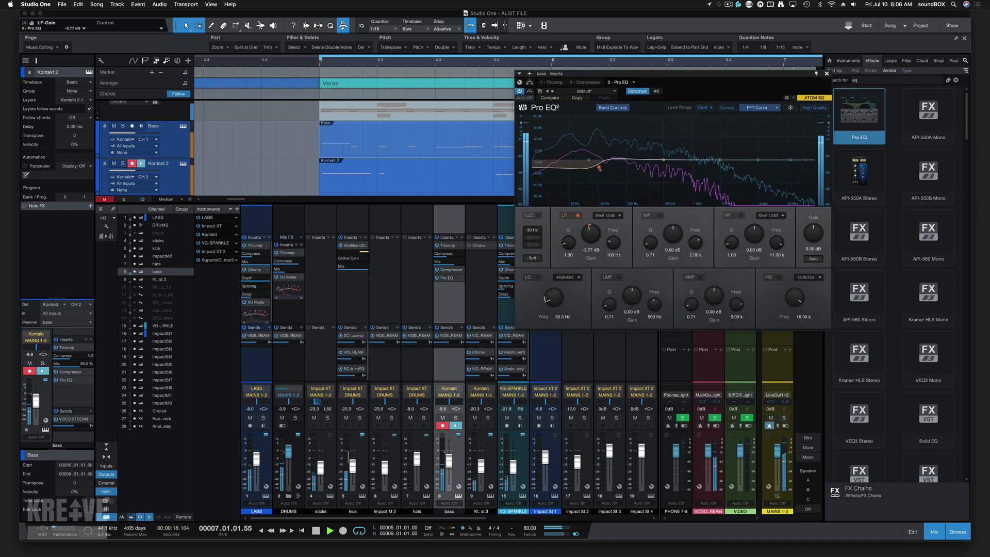
left_click(604, 215)
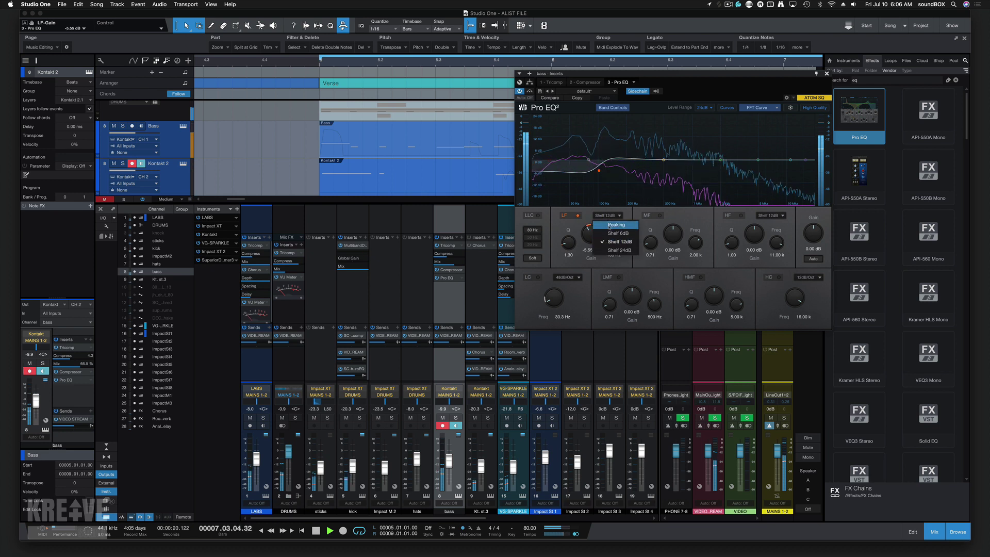
left_click(604, 220)
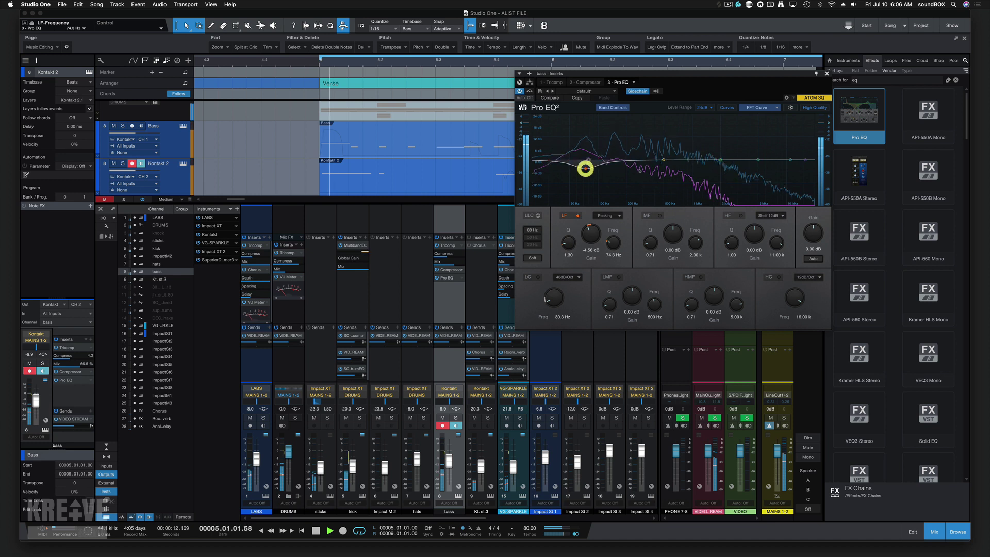
left_click_drag(721, 160, 723, 157)
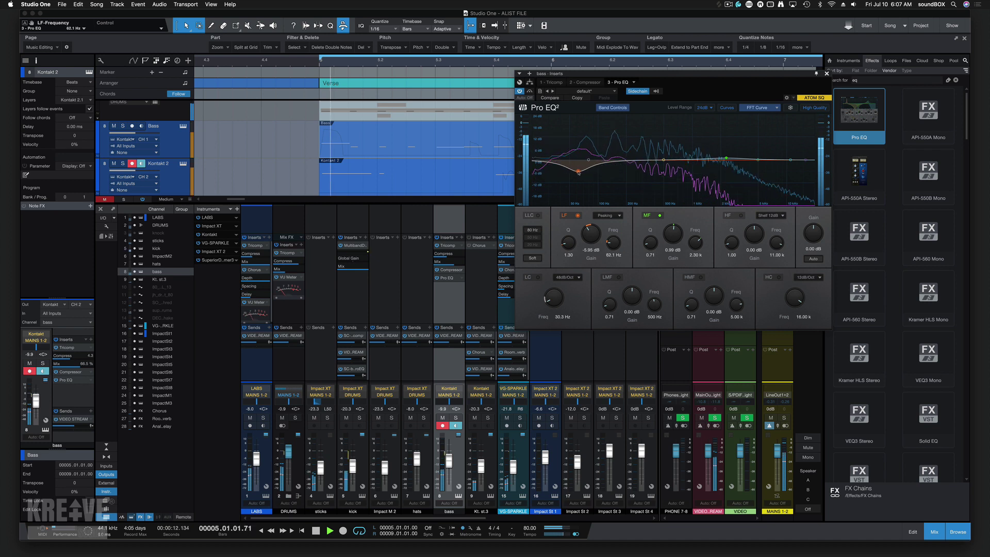
left_click_drag(579, 173, 578, 169)
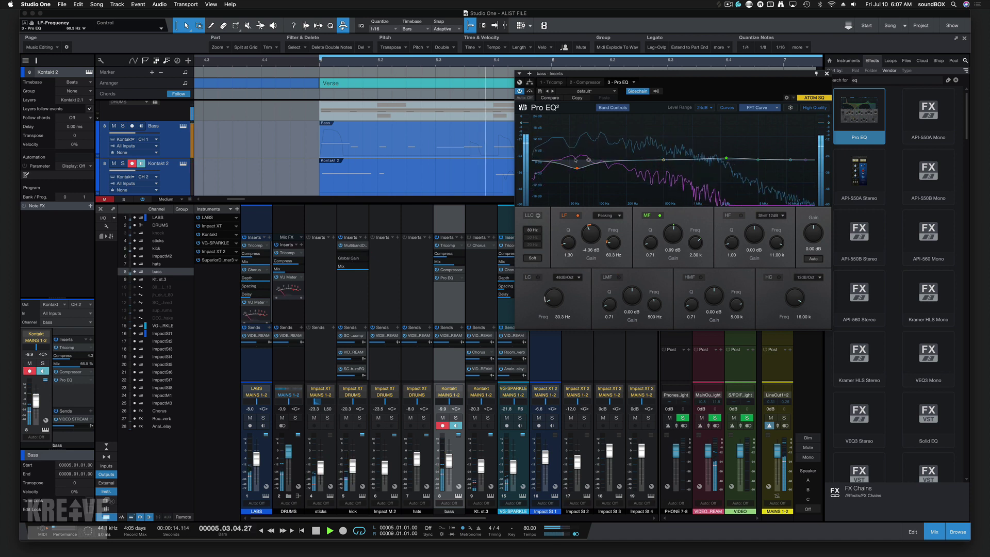
left_click(546, 152)
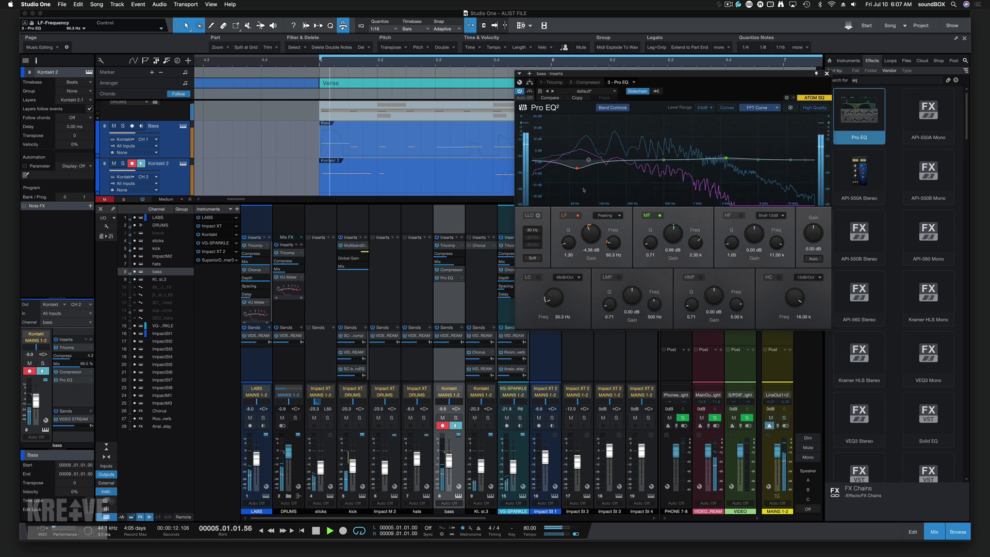
Set the LF cut to about -6.9 dB with a Q near 3 just below 60 Hz, and close the bass EQ window.
left_click(741, 215)
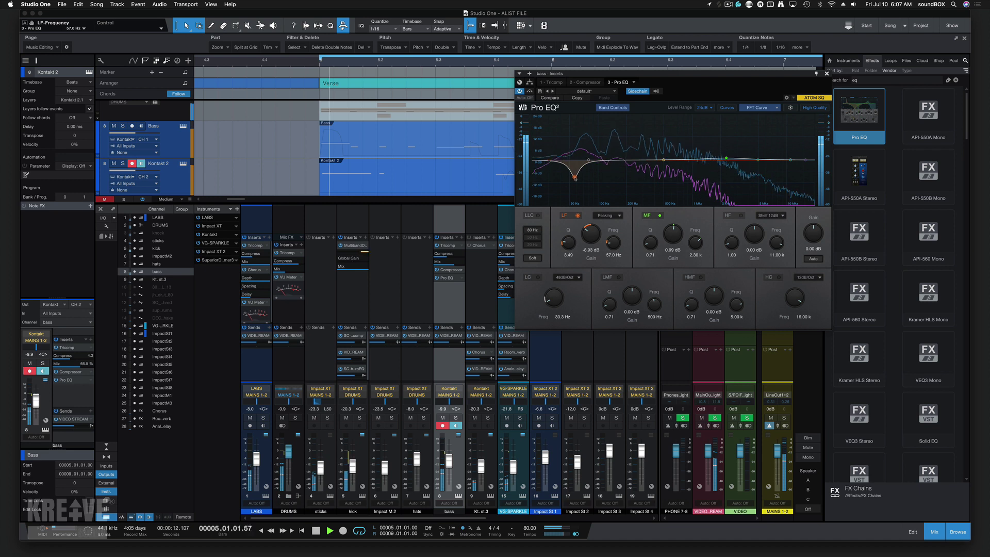
scroll(574, 177, "down", 5)
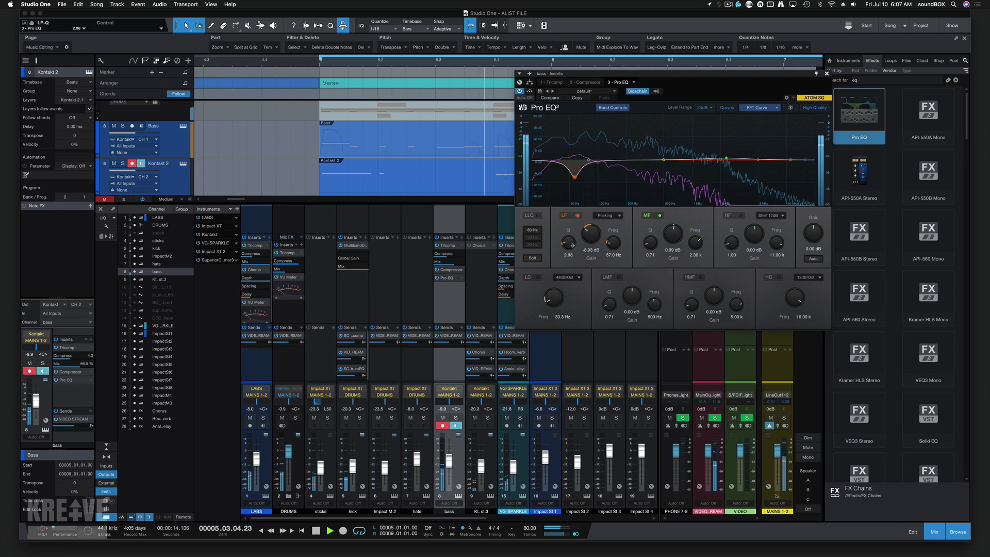
scroll(575, 177, "down", 6)
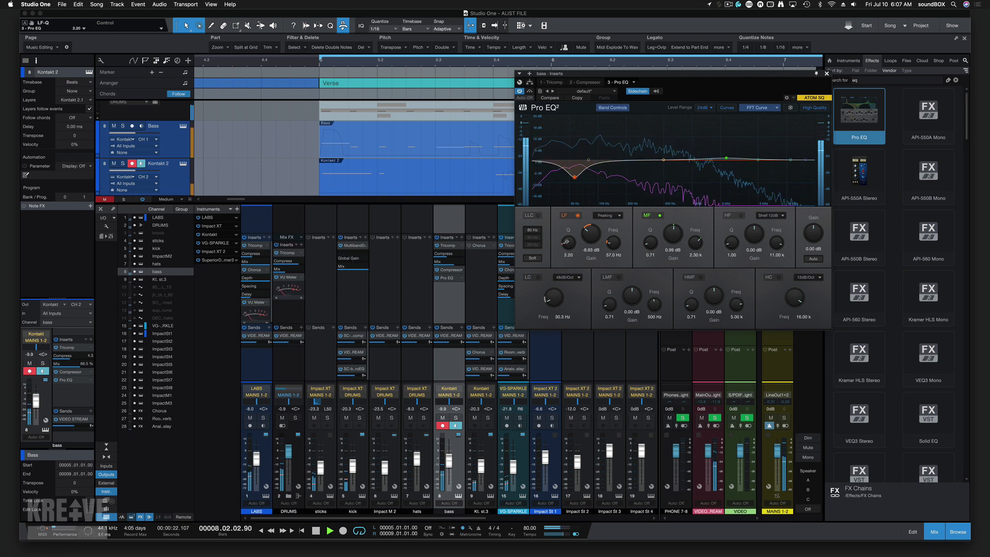
left_click(568, 241)
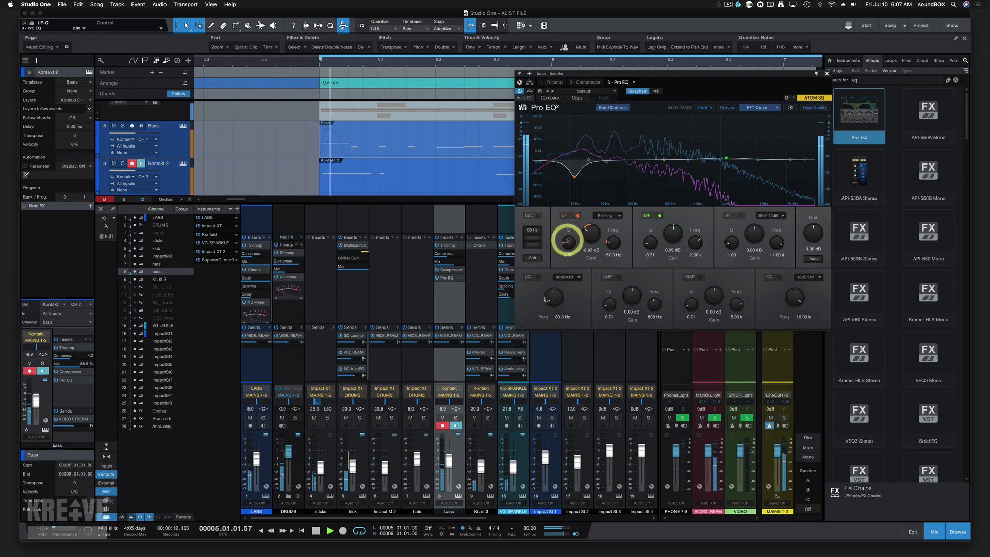
left_click_drag(574, 177, 574, 178)
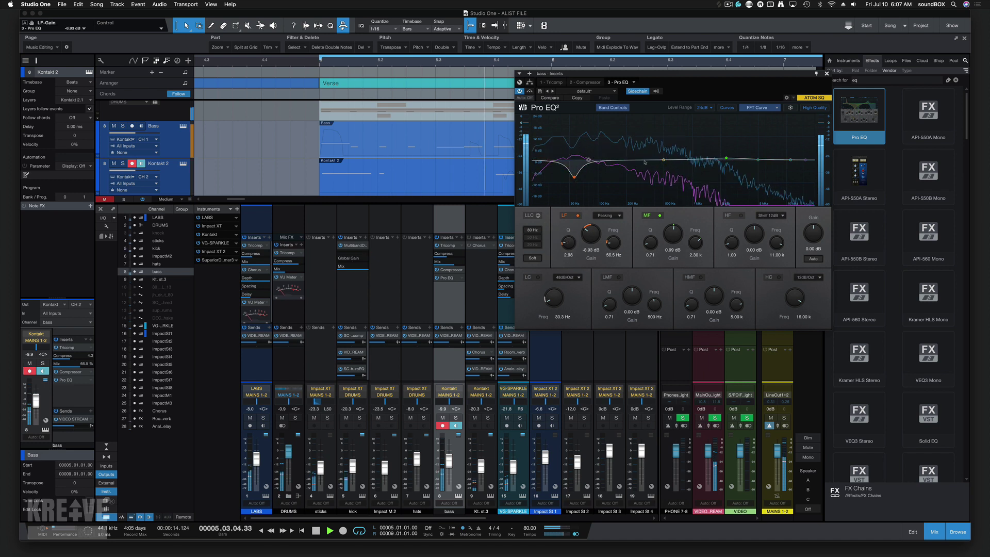
left_click(827, 74)
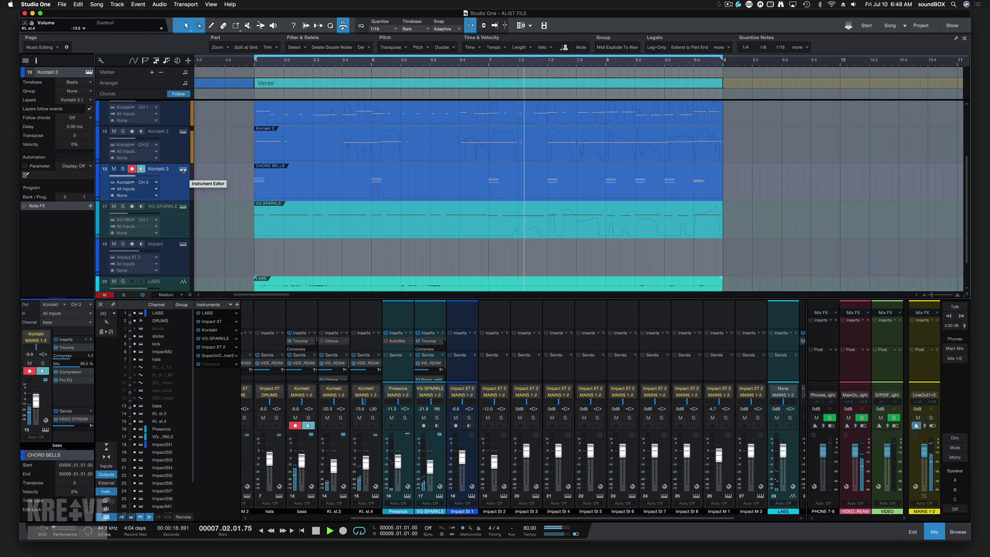
Open the Kontakt instrument of the Kontakt 3 track, check its articulation slots, and close the editor.
left_click(183, 170)
scroll(596, 136, "down", 10)
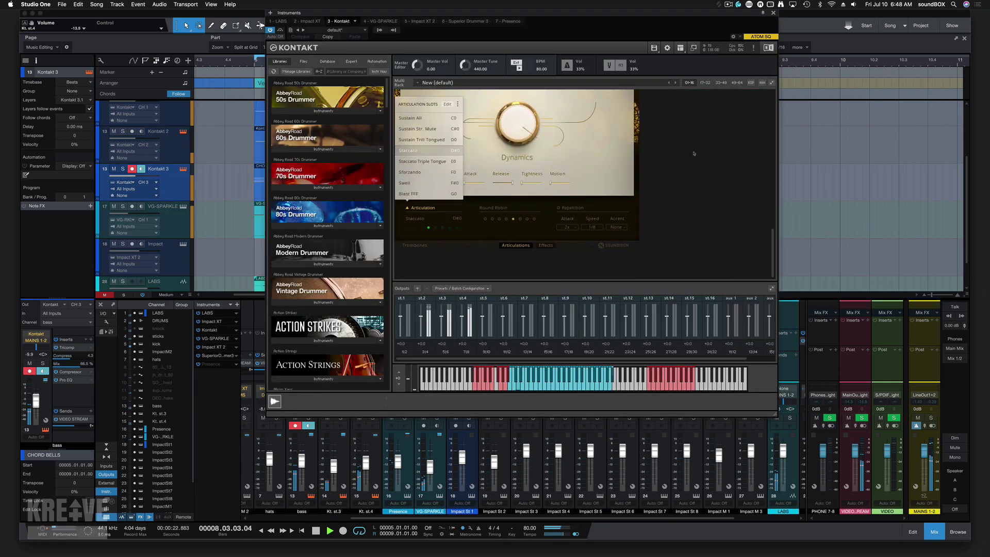
left_click(696, 153)
left_click(773, 13)
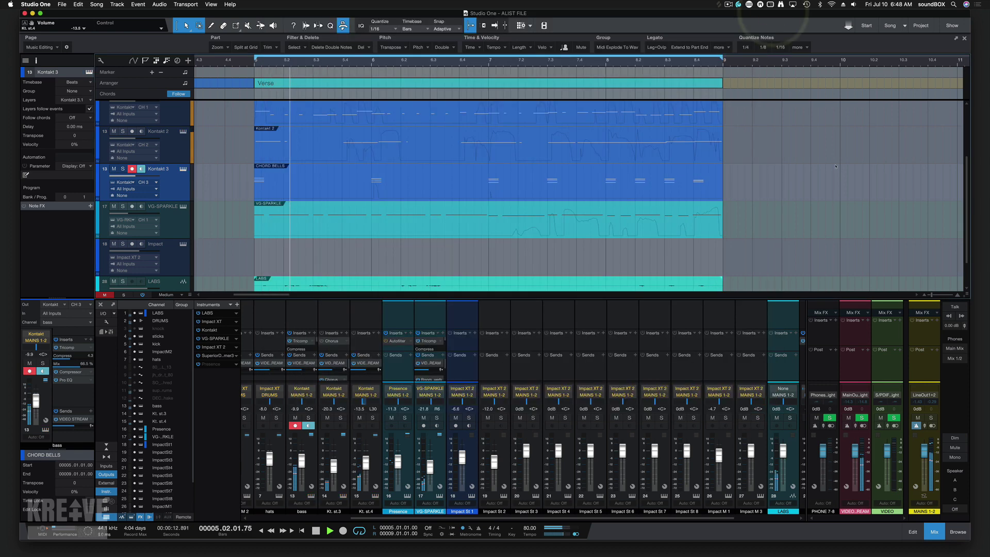
Show the effects browser and insert Multiband Dynamics on the Kt. st.4 channel.
key("F5")
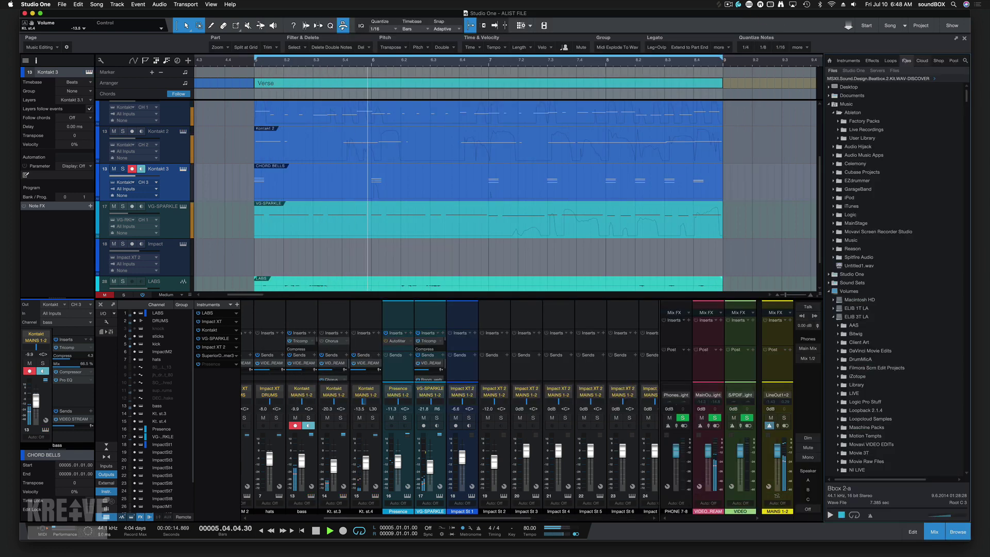
left_click(871, 61)
left_click_drag(914, 127, 368, 354)
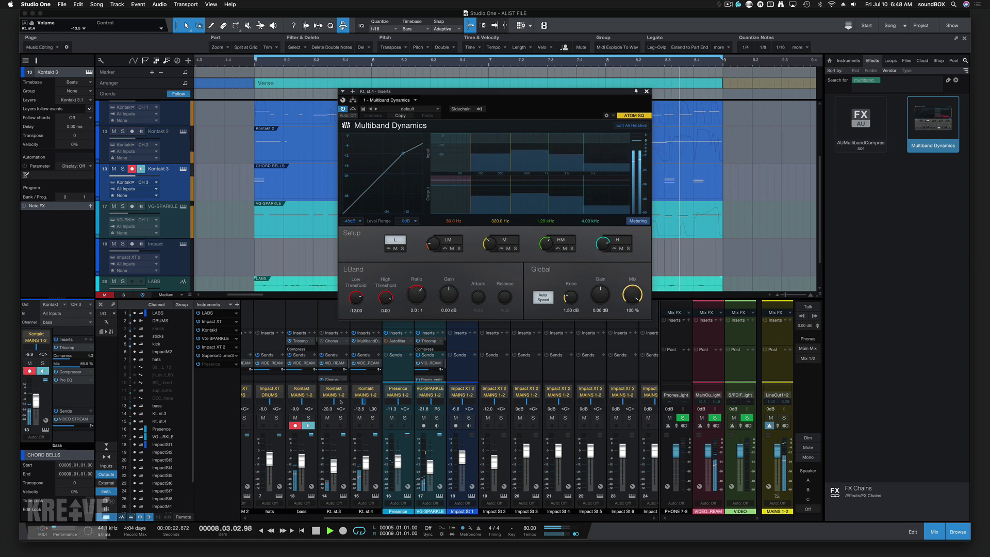
Solo Kt. st.4, compare Multiband Dynamics bypassed and active, and adjust the lower level point on its L-band curve.
left_click(373, 417)
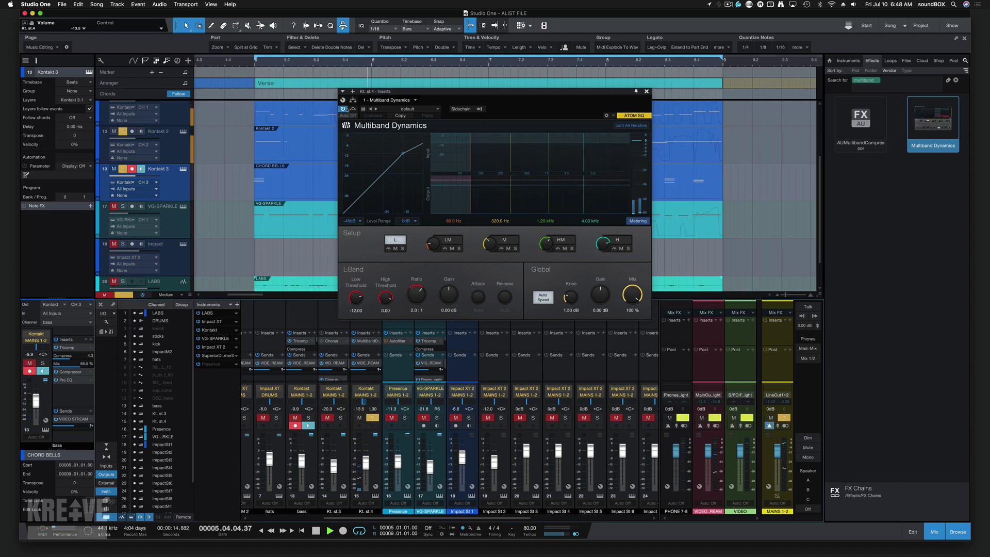
left_click(343, 109)
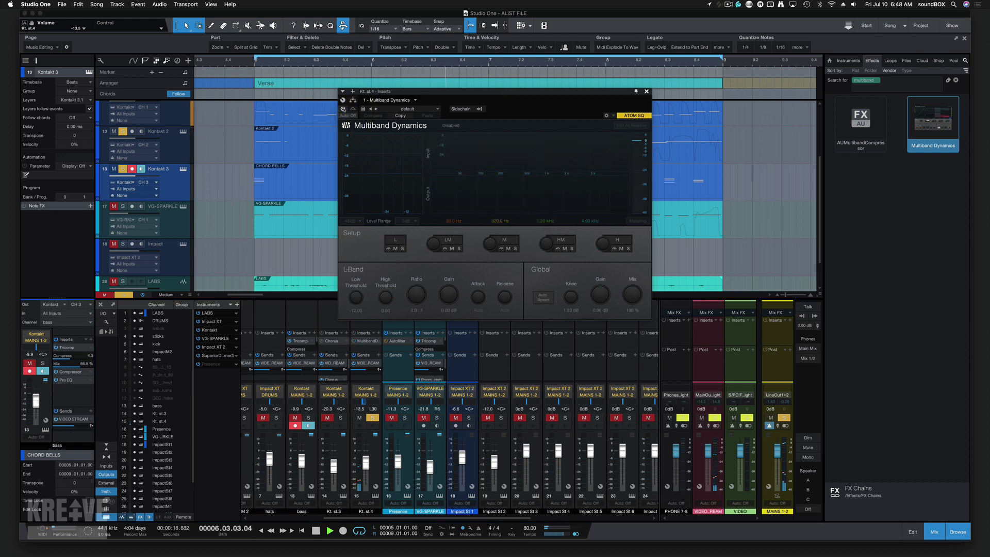
left_click(343, 109)
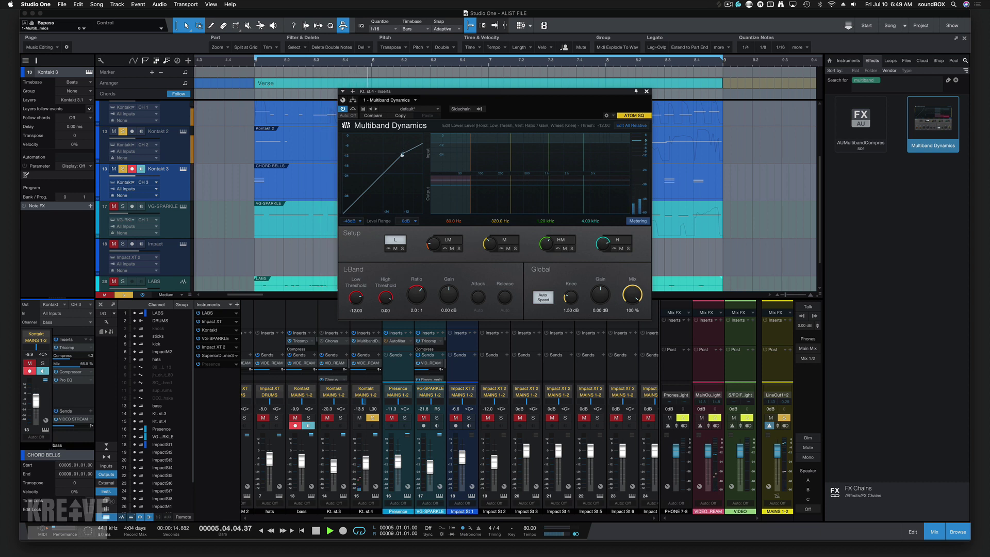
left_click_drag(402, 155, 405, 156)
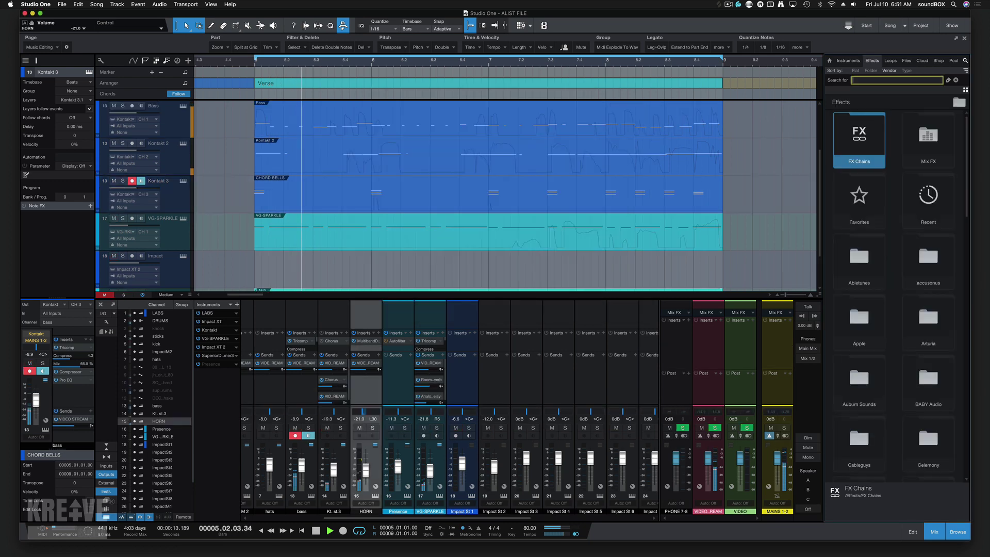
Search the effects for "redligh", insert RedlightDist after Multiband Dynamics on the HORN channel, and load its Old Radio preset.
type("red")
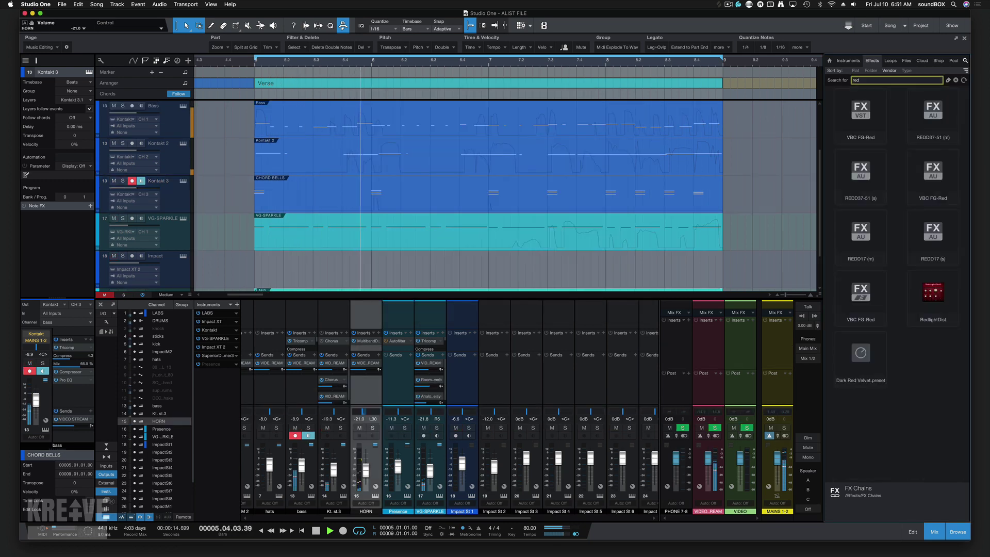
type("ligh")
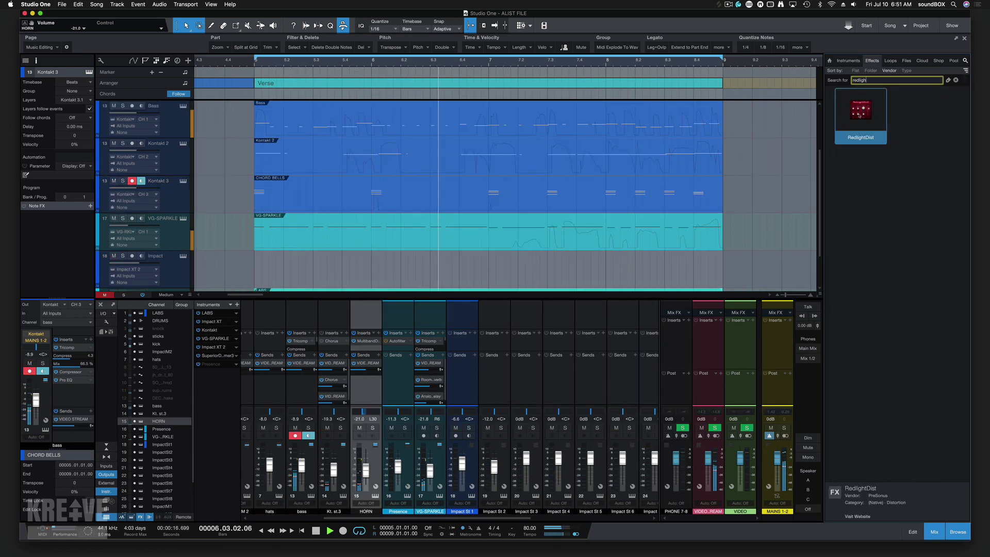
left_click_drag(861, 110, 370, 349)
left_click(505, 123)
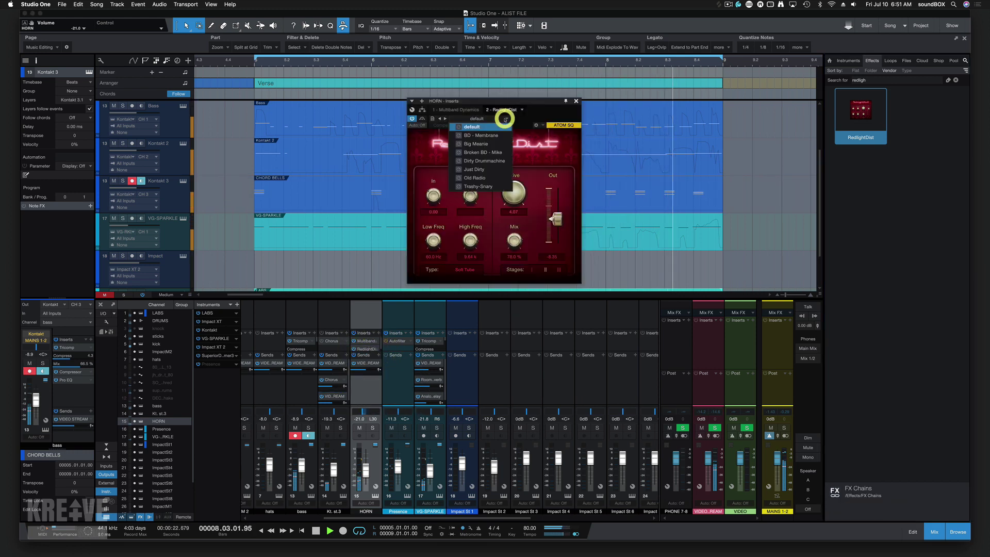
left_click(477, 178)
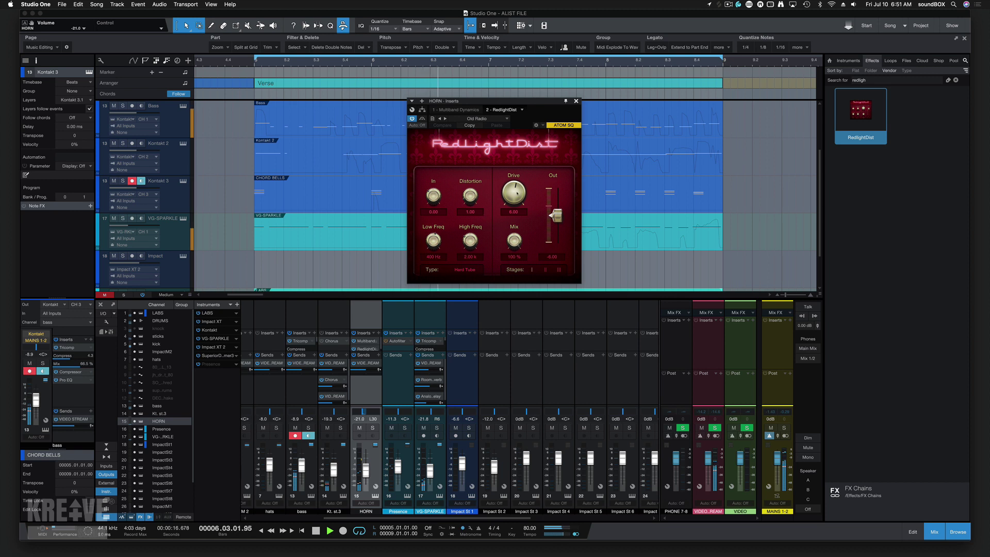
Raise the HORN fader to -17.1 dB and set RedlightDist's Low Freq to about 379 Hz and Mix to about 73%.
left_click_drag(365, 471, 365, 468)
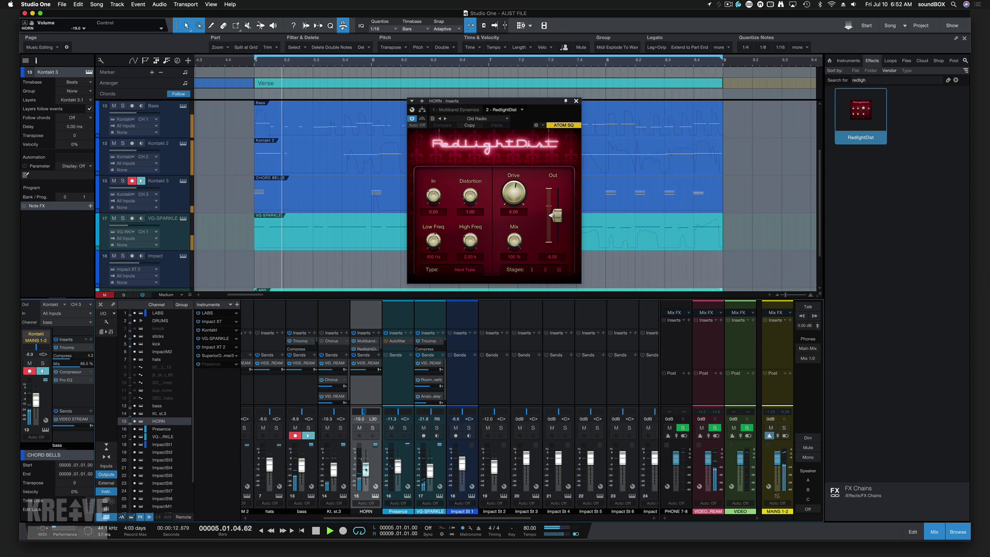
left_click(366, 469)
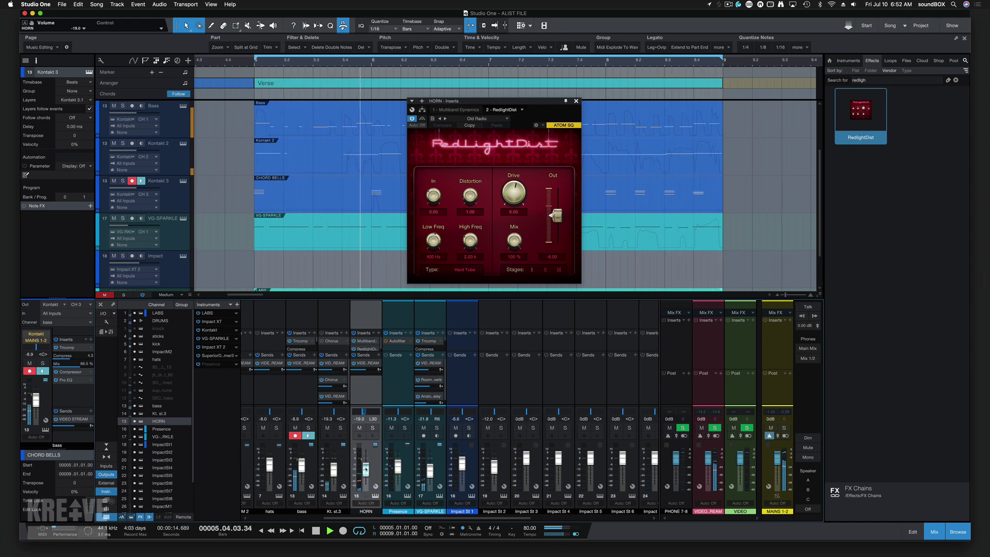
left_click_drag(366, 470, 366, 469)
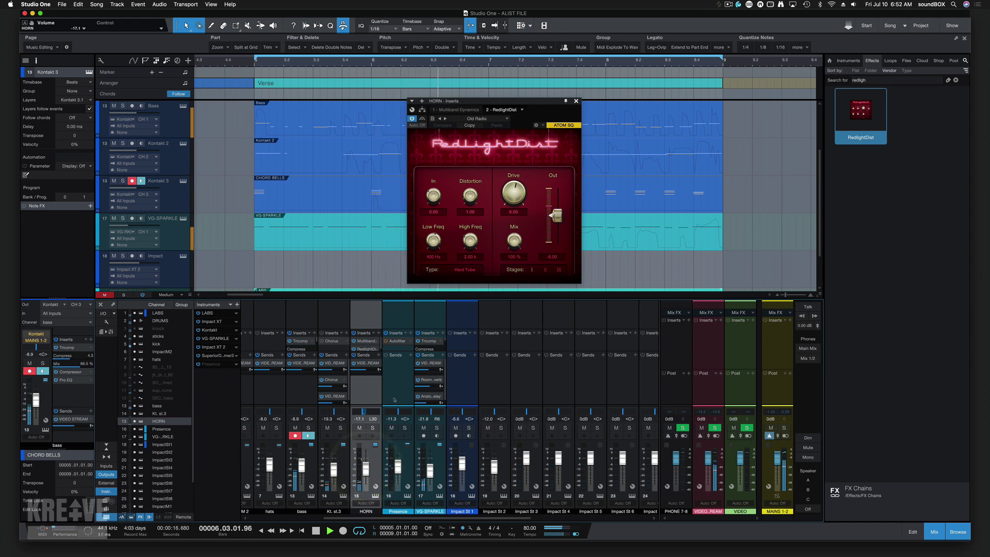
left_click_drag(433, 240, 433, 243)
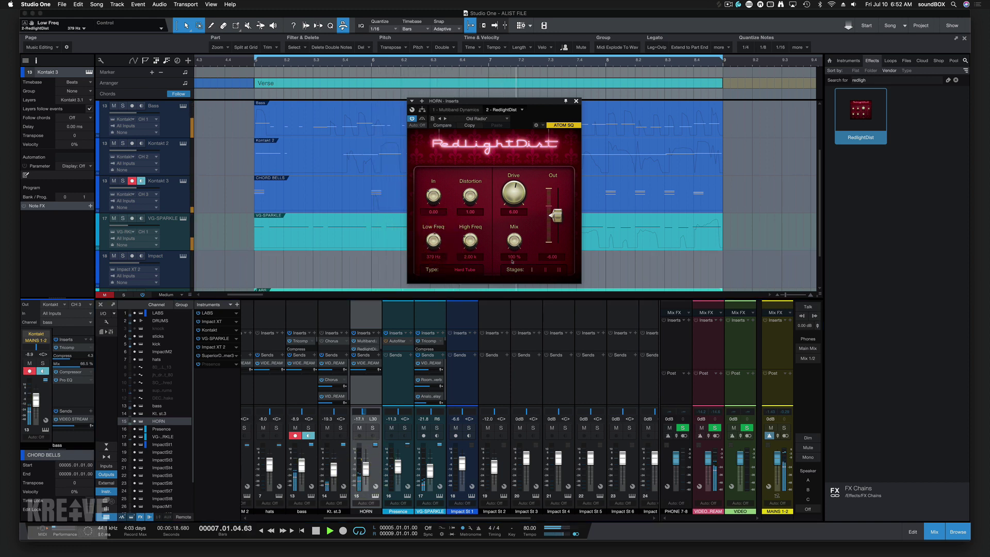
mouse_move(514, 240)
left_mouse_down()
mouse_move(512, 275)
mouse_move(511, 249)
left_mouse_up()
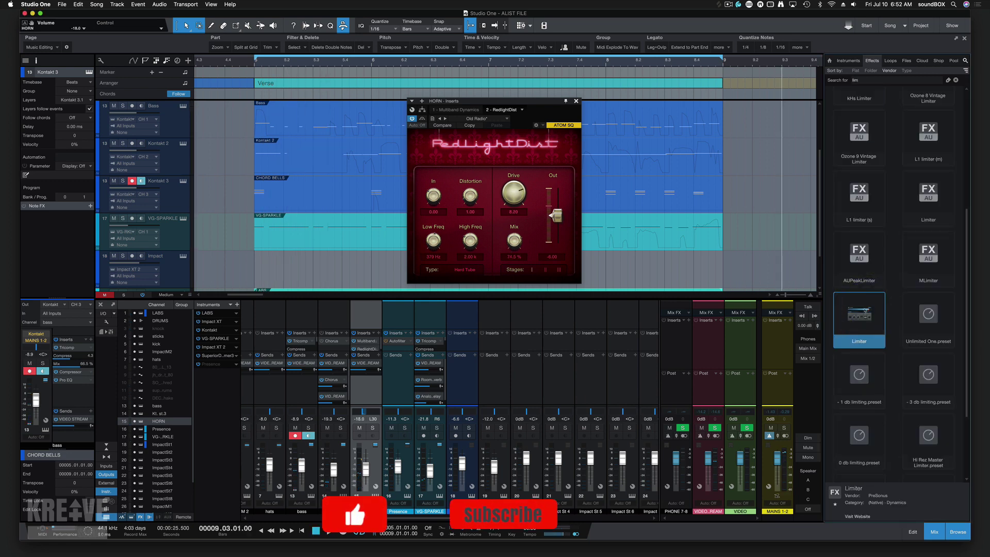
Insert Limiter on the MAINS 1-2 output and raise its input gain to about 1.71 dB.
left_click_drag(859, 317, 779, 382)
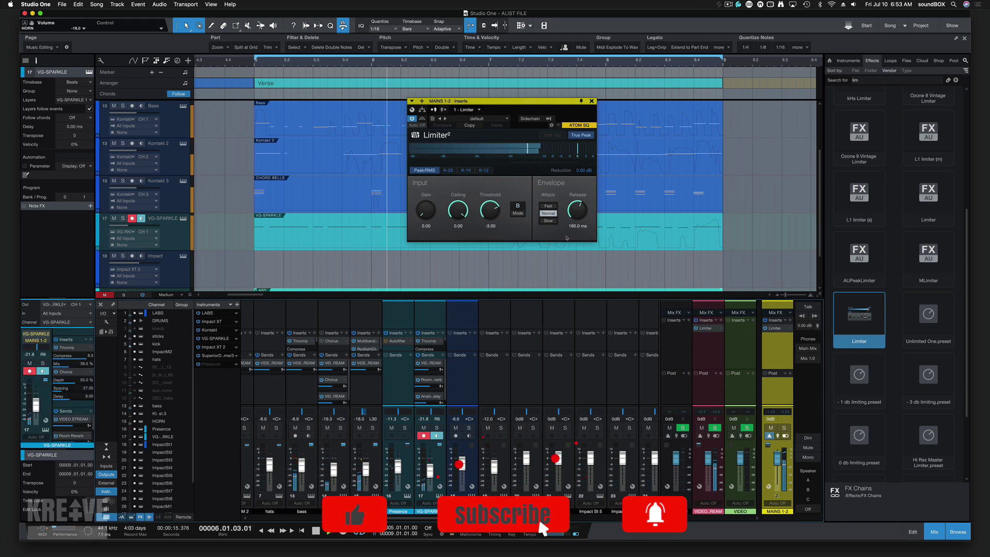
left_click_drag(488, 206, 453, 211)
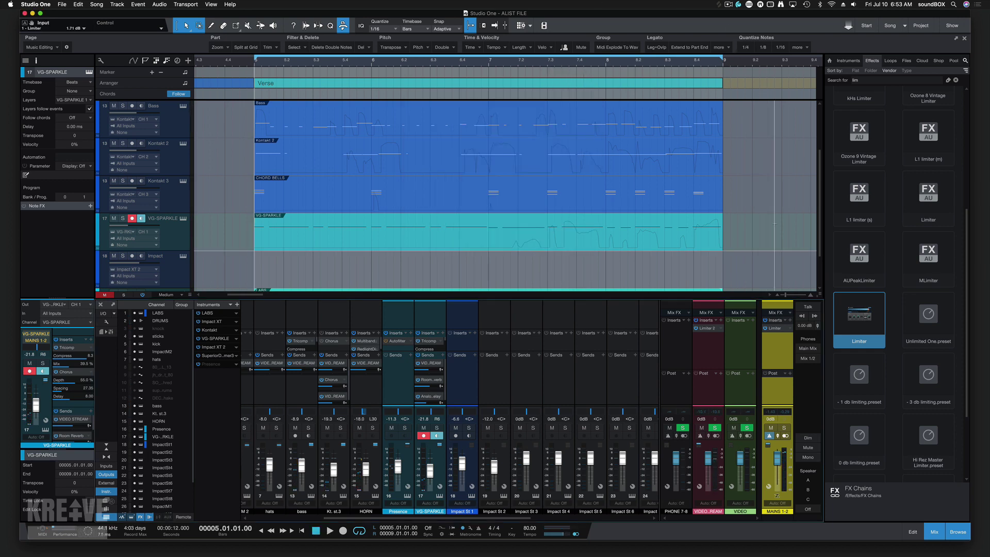
Look over the Verse tracks and hide the mixing console to show the full arrangement.
scroll(774, 223, "up", 2)
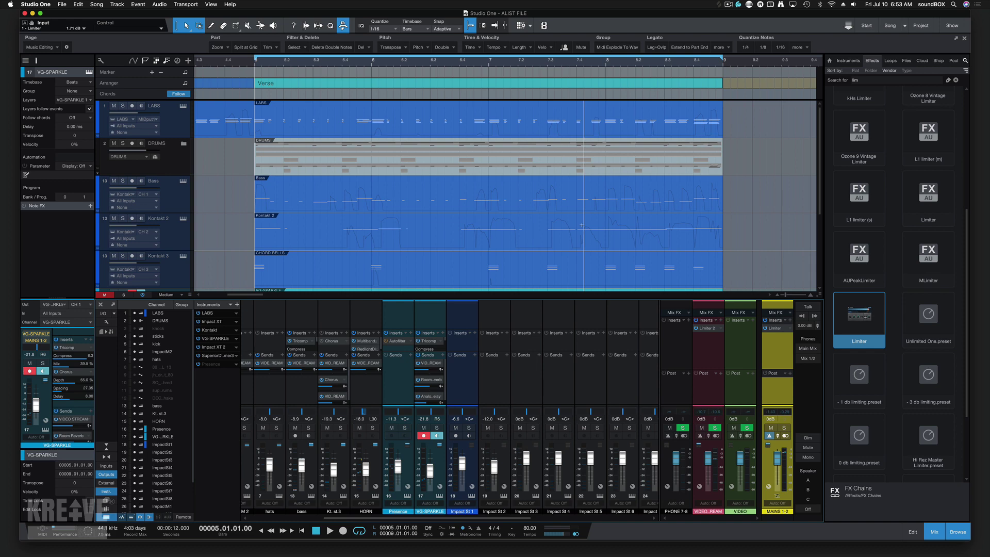
scroll(583, 224, "down", 2)
scroll(583, 225, "up", 2)
key("F3")
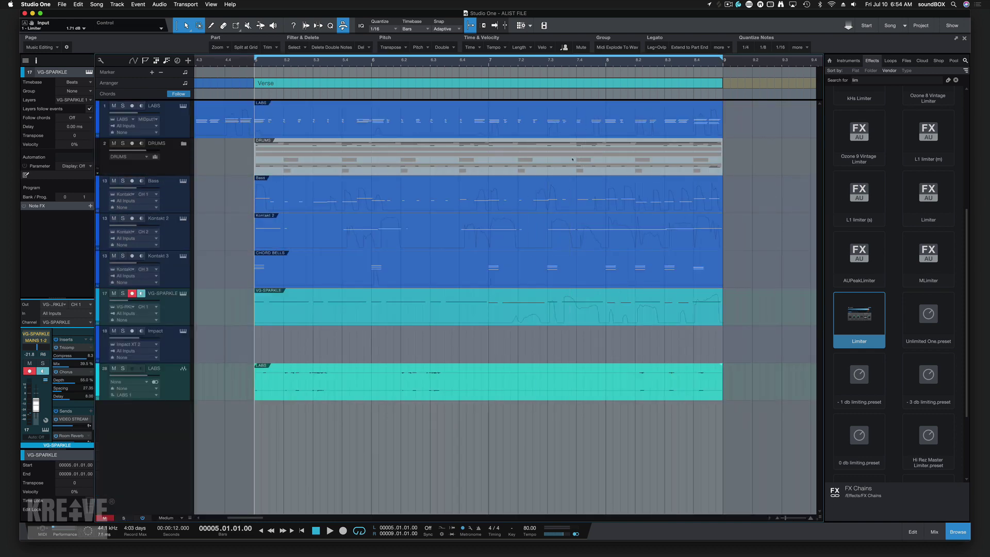